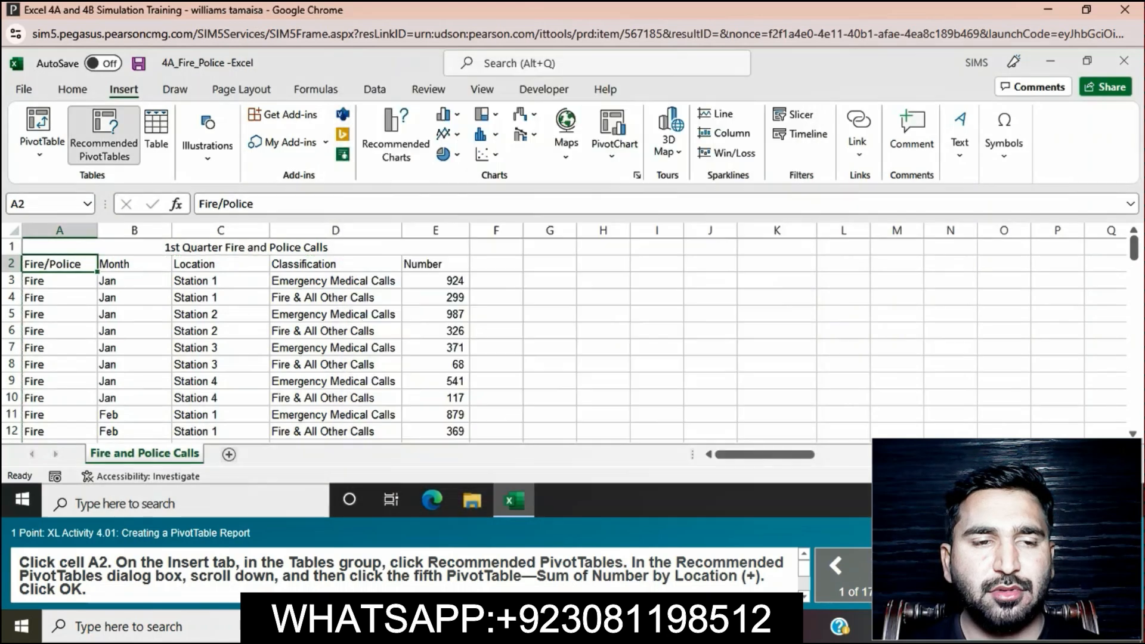
# Step: Create the recommended PivotTable Sum of Number by Location (+) from the fire and police calls data, starting at cell A2
pyautogui.click(104, 135)
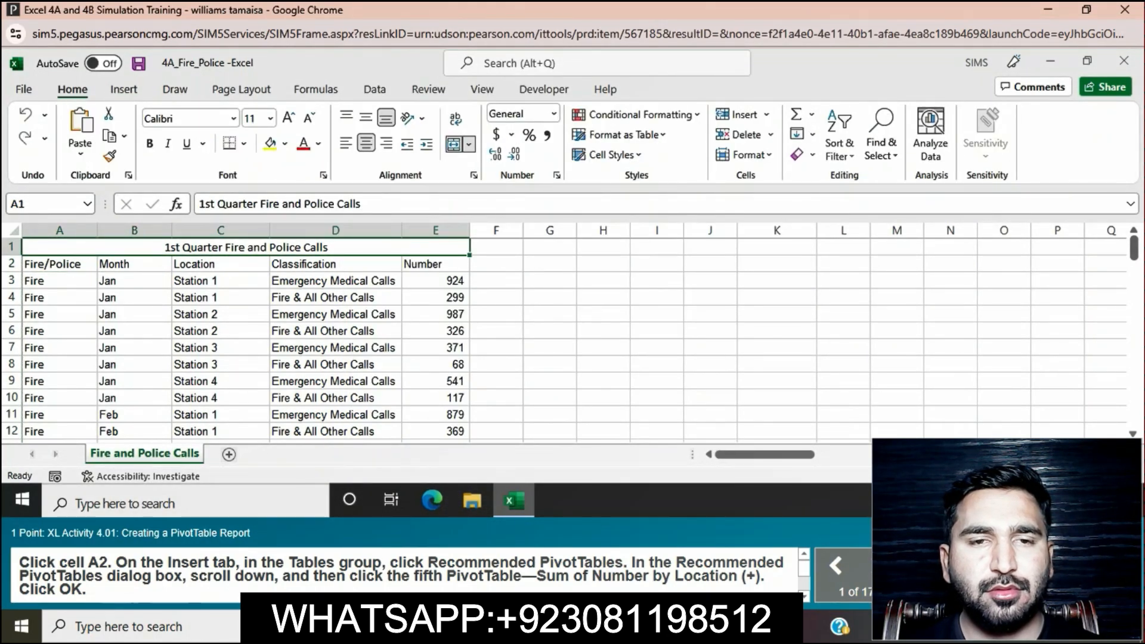
pyautogui.click(59, 265)
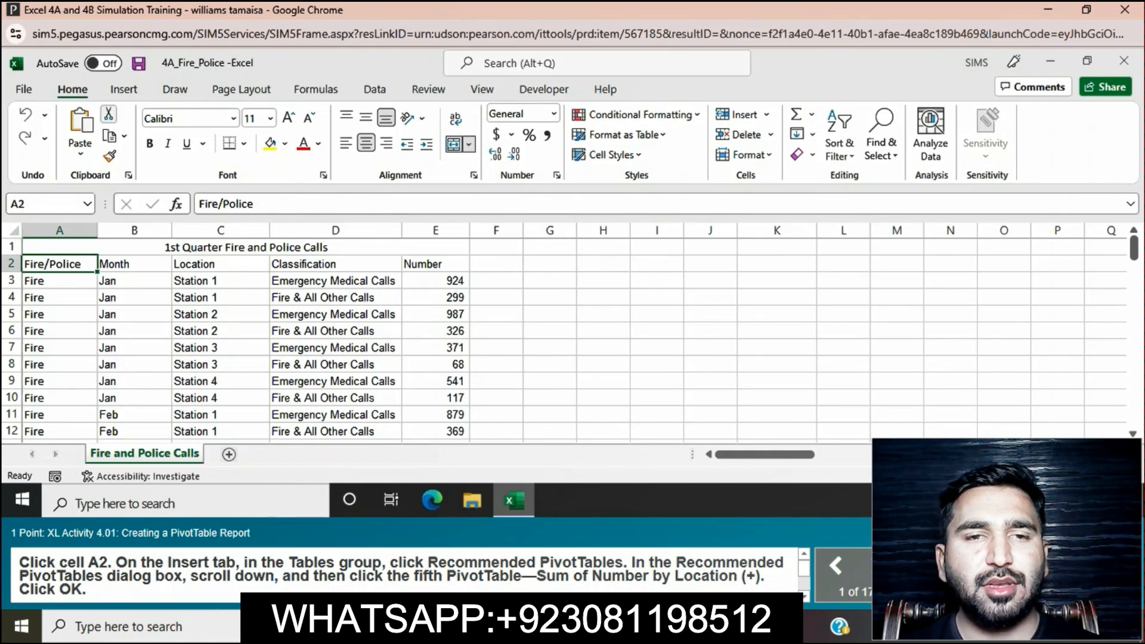
pyautogui.click(123, 88)
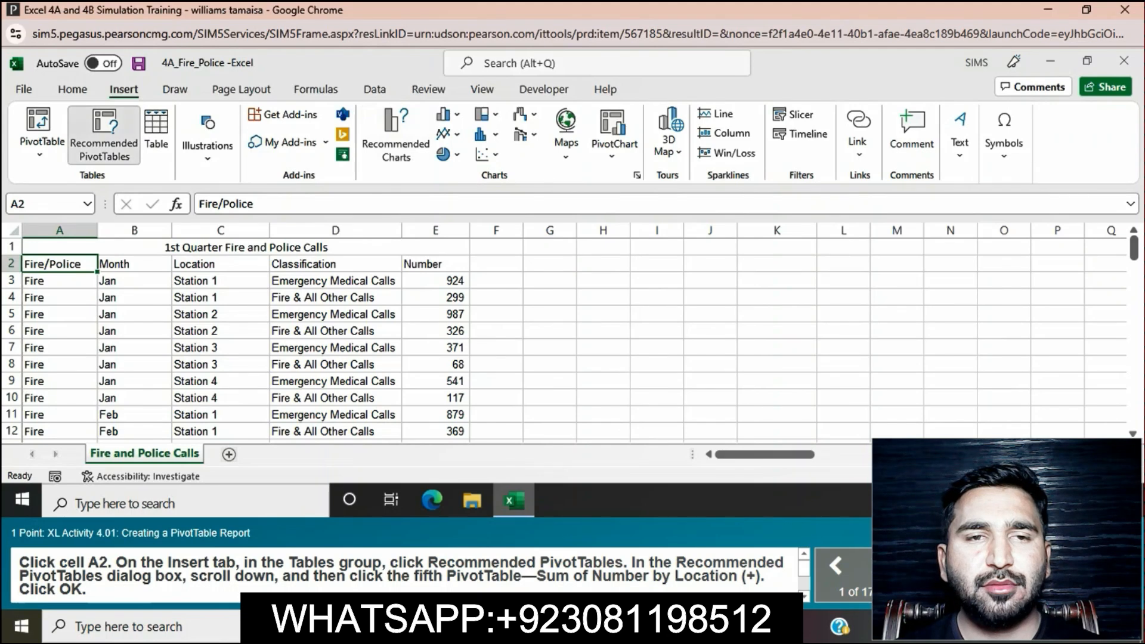
pyautogui.click(104, 134)
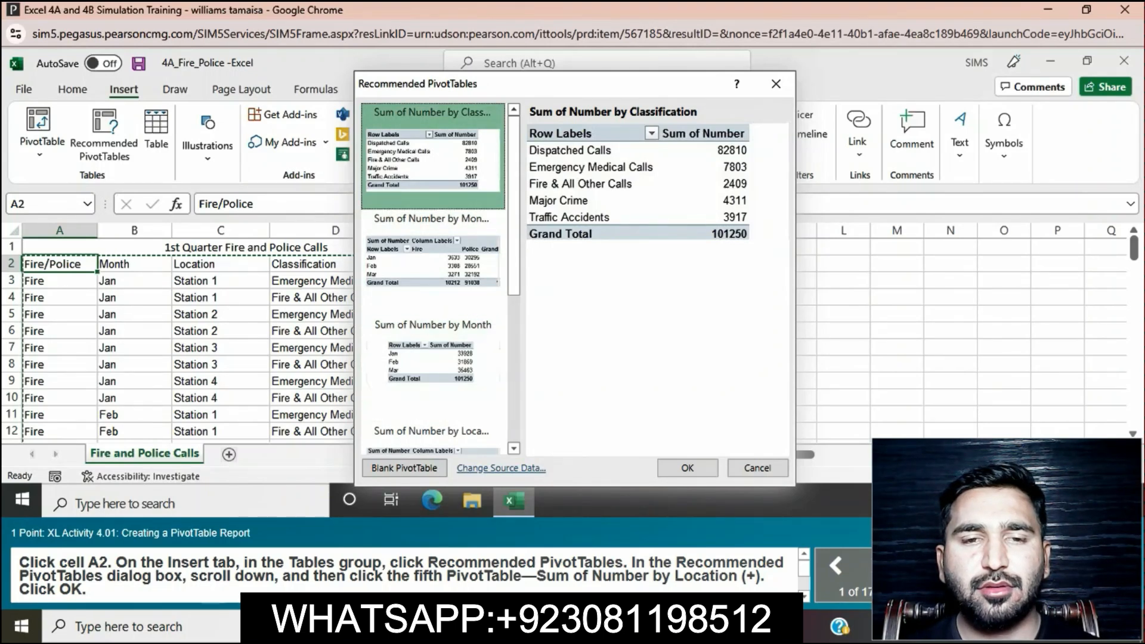
pyautogui.scroll(-3, 433, 274)
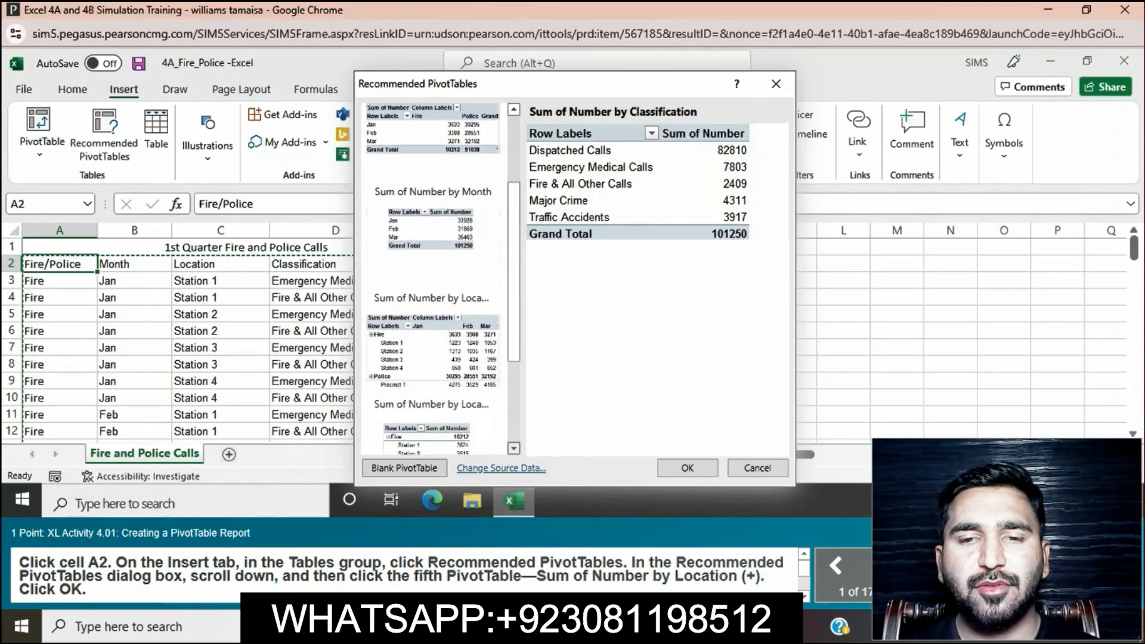
pyautogui.scroll(-2, 432, 275)
pyautogui.click(432, 382)
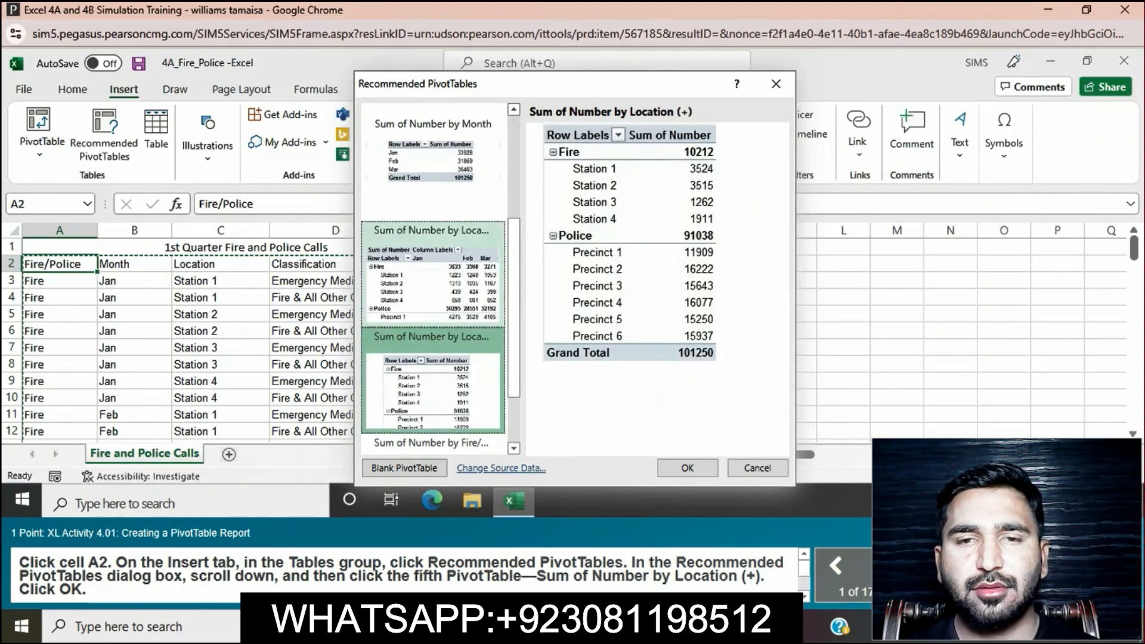
pyautogui.scroll(5, 433, 275)
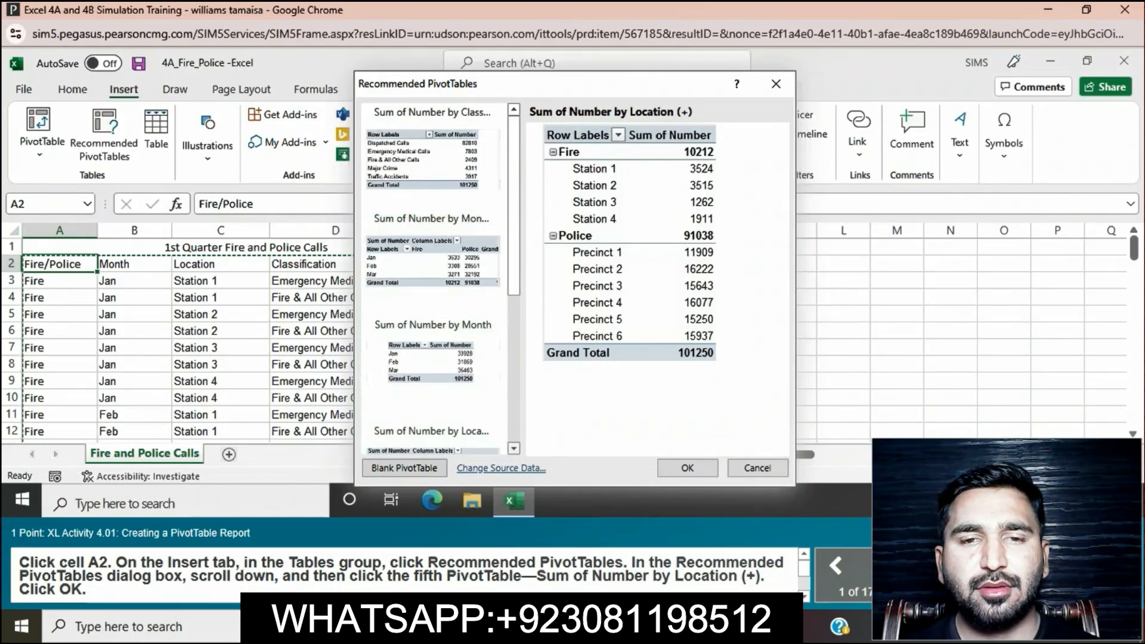
pyautogui.scroll(-4, 432, 274)
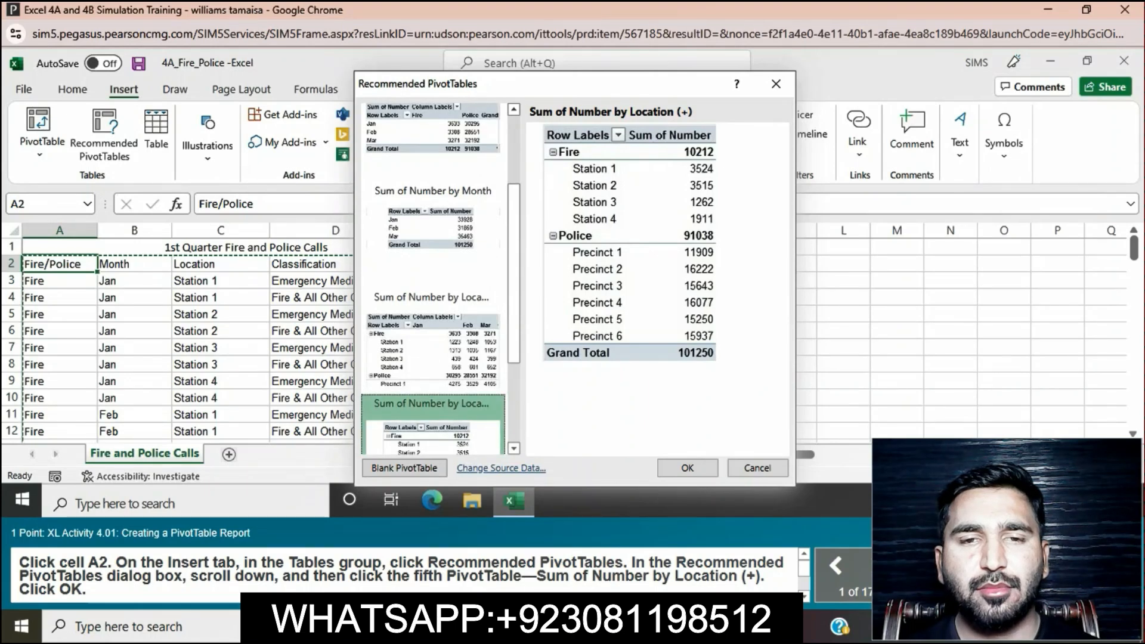
pyautogui.click(688, 468)
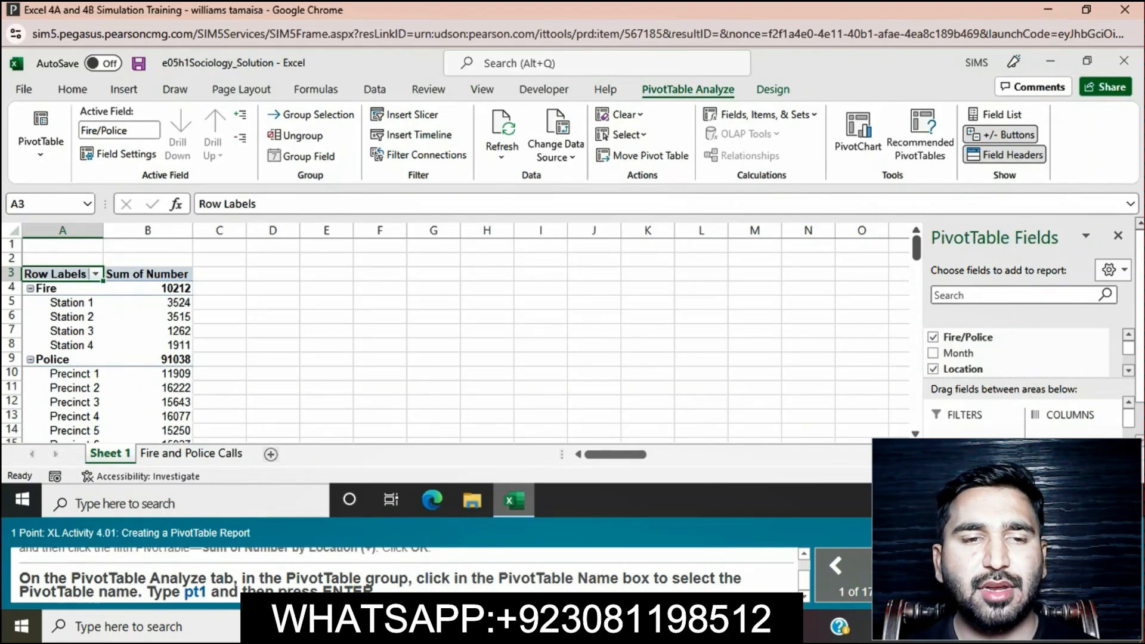
# Step: Rename the PivotTable as pt1
pyautogui.click(41, 141)
pyautogui.click(60, 218)
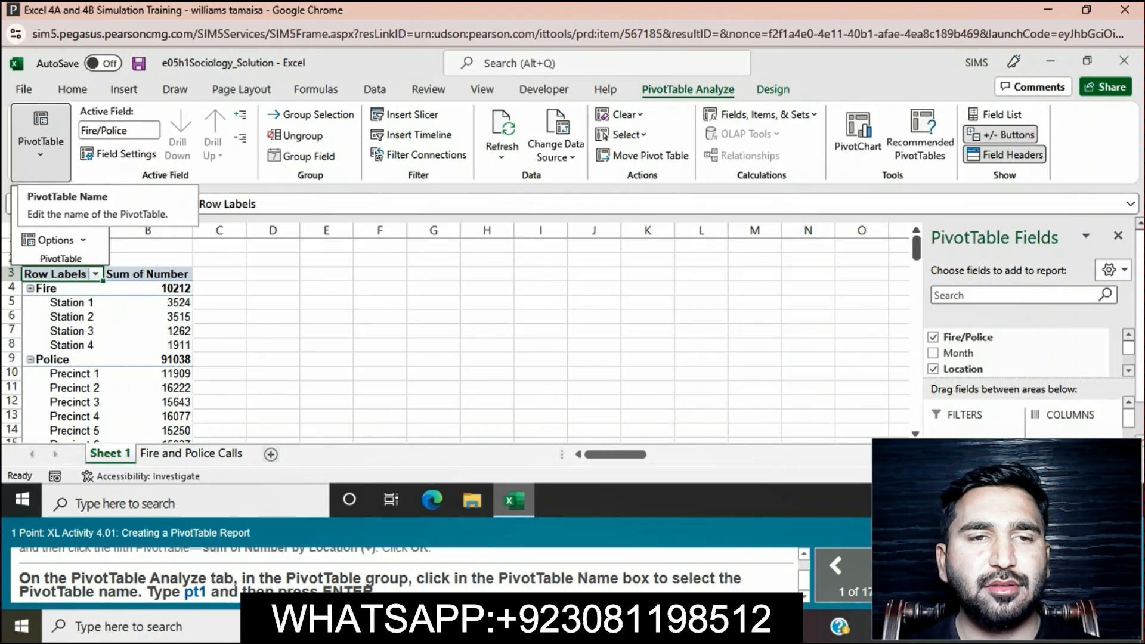
pyautogui.write('pt1')
pyautogui.press('Return')
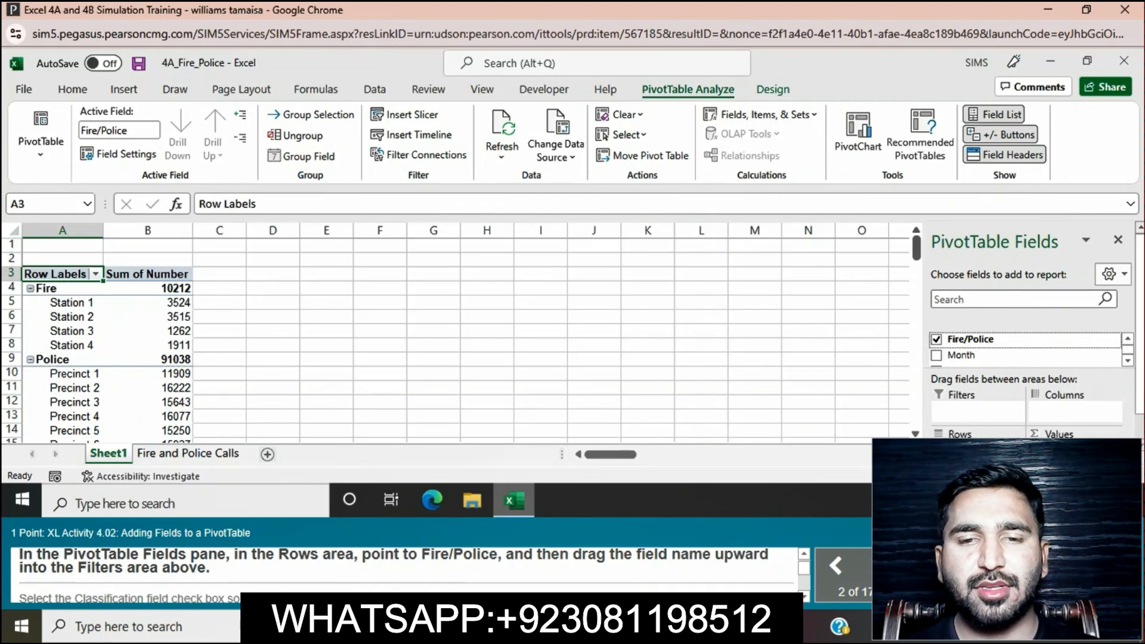
# Step: Move the Fire/Police field from the Rows area to the Filters area and add the Classification field to the rows
pyautogui.scroll(-1, 1029, 358)
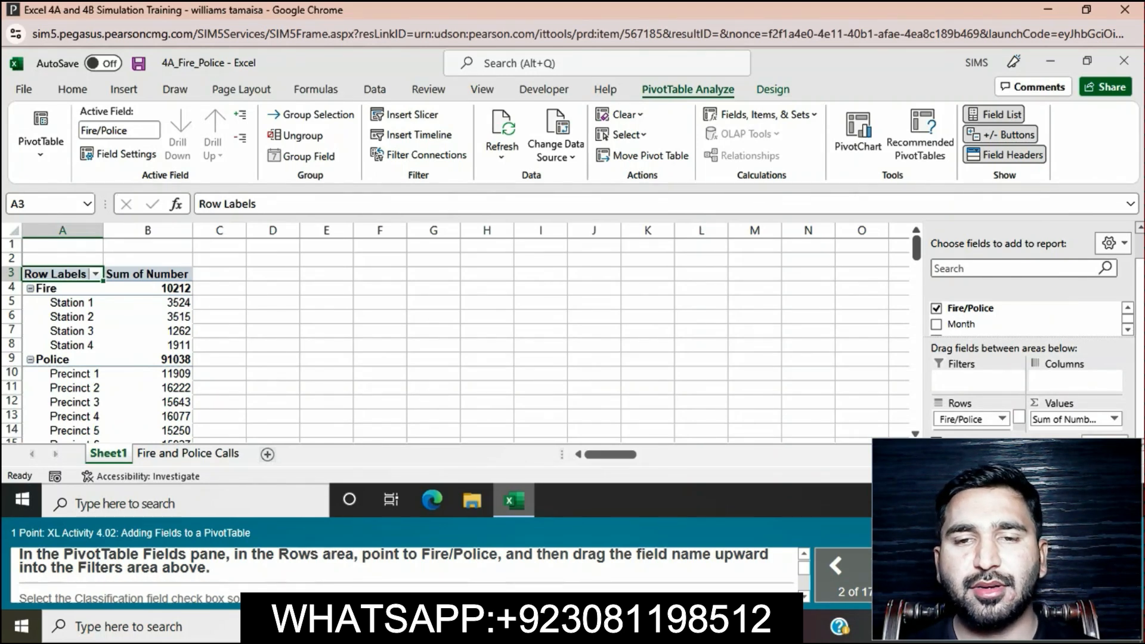
pyautogui.moveTo(960, 419); pyautogui.dragTo(961, 380)
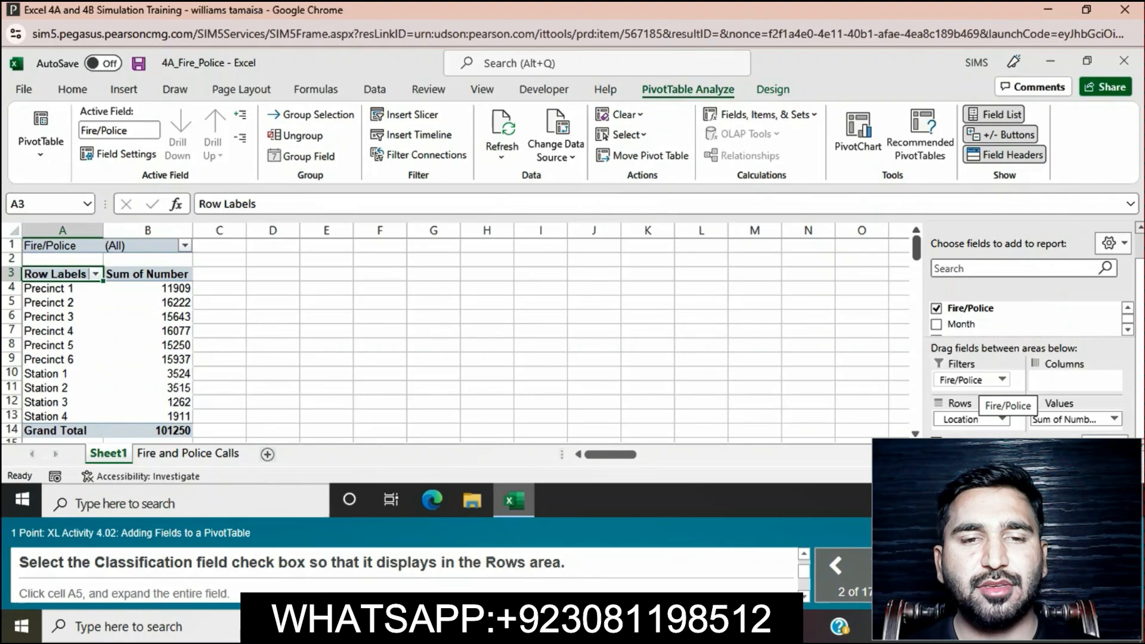
pyautogui.click(1127, 329)
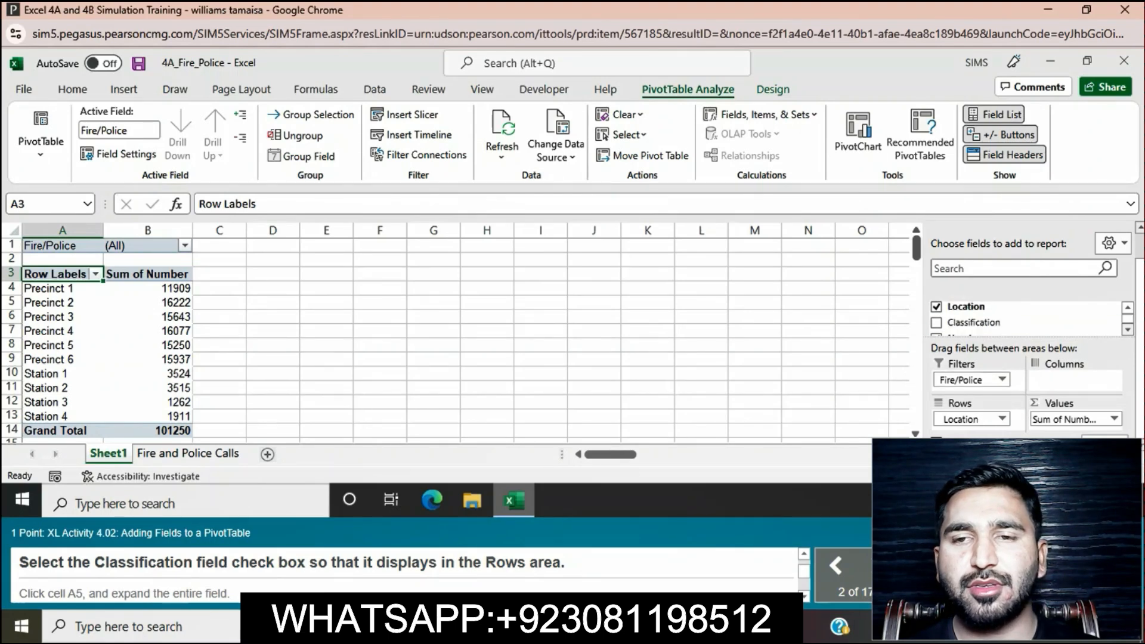
pyautogui.click(936, 322)
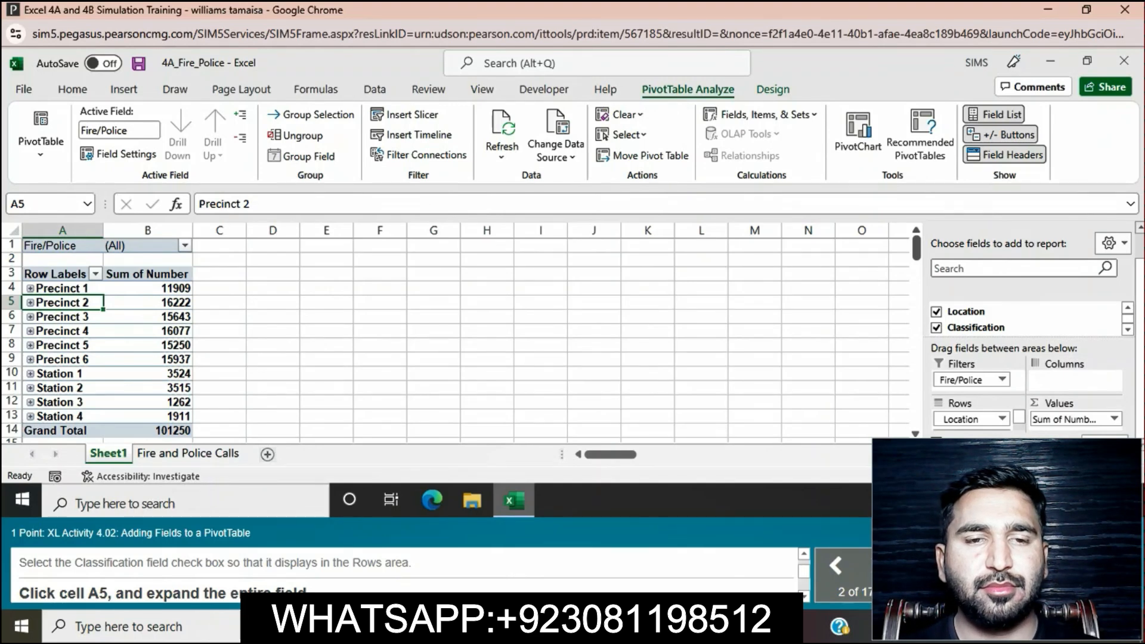
pyautogui.press('F2')
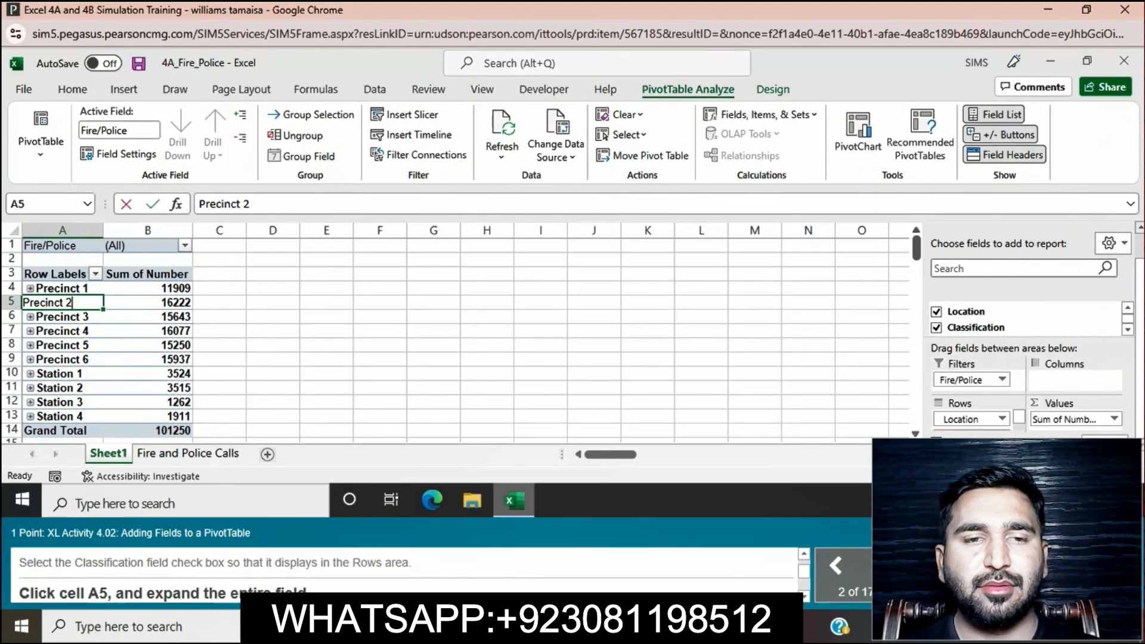
pyautogui.press('Return')
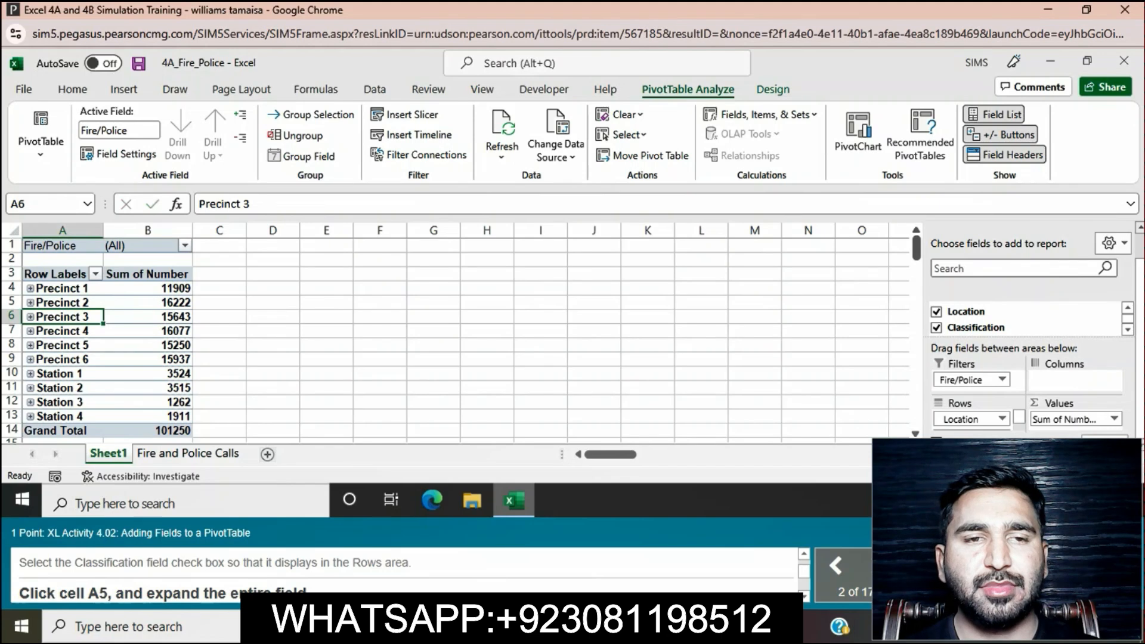
pyautogui.click(273, 360)
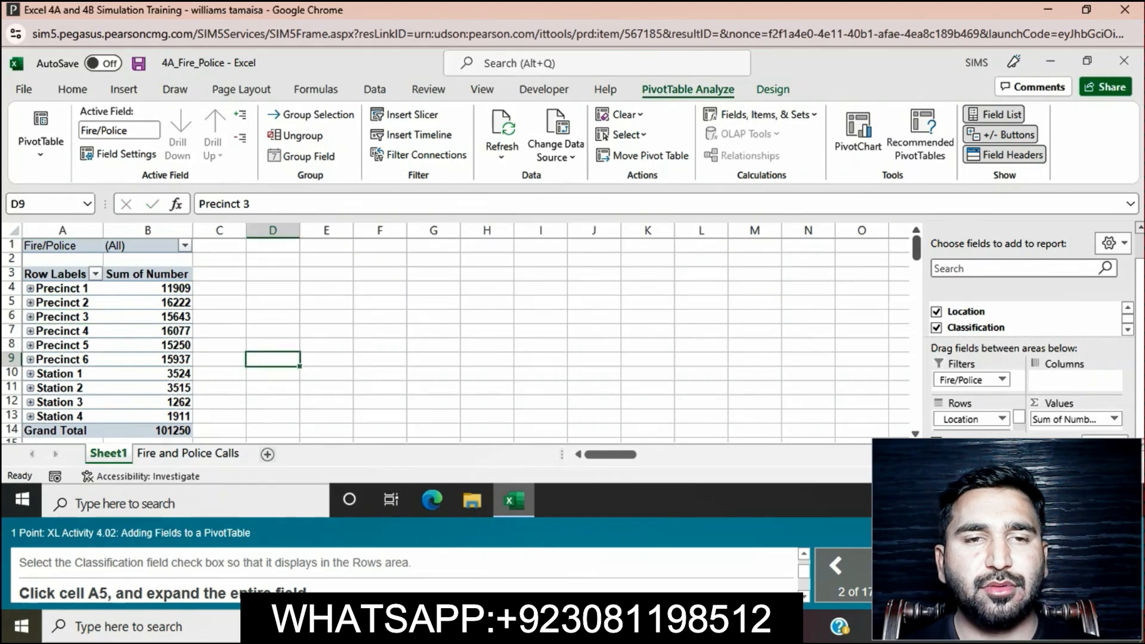
# Step: Try to expand only the Precinct 2 item in cell A5
pyautogui.click(62, 303)
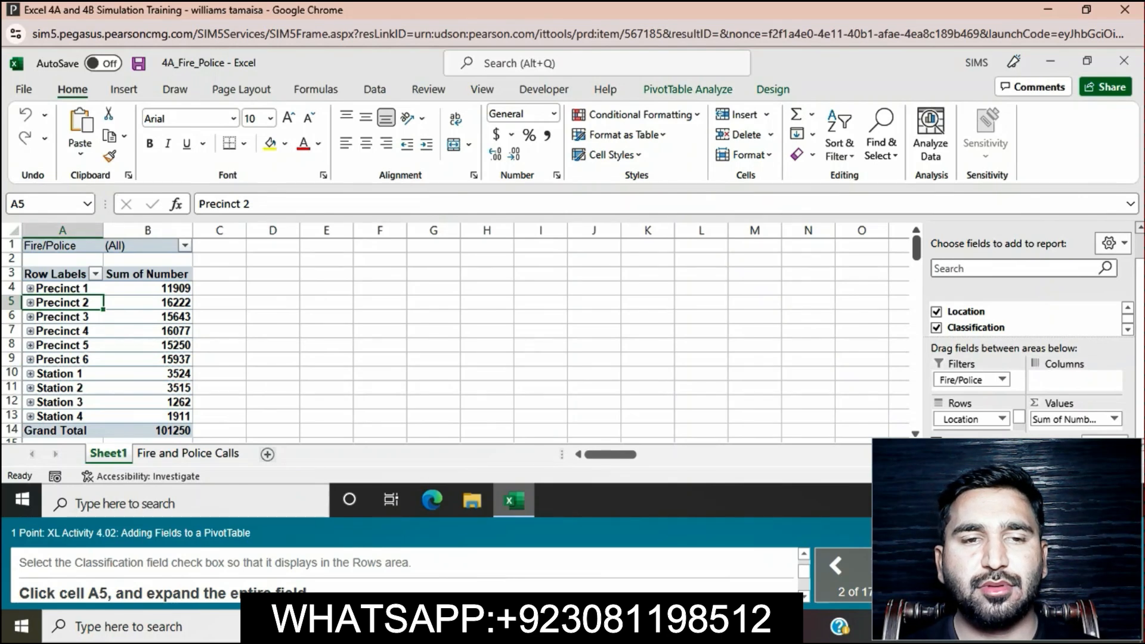
pyautogui.rightClick(63, 303)
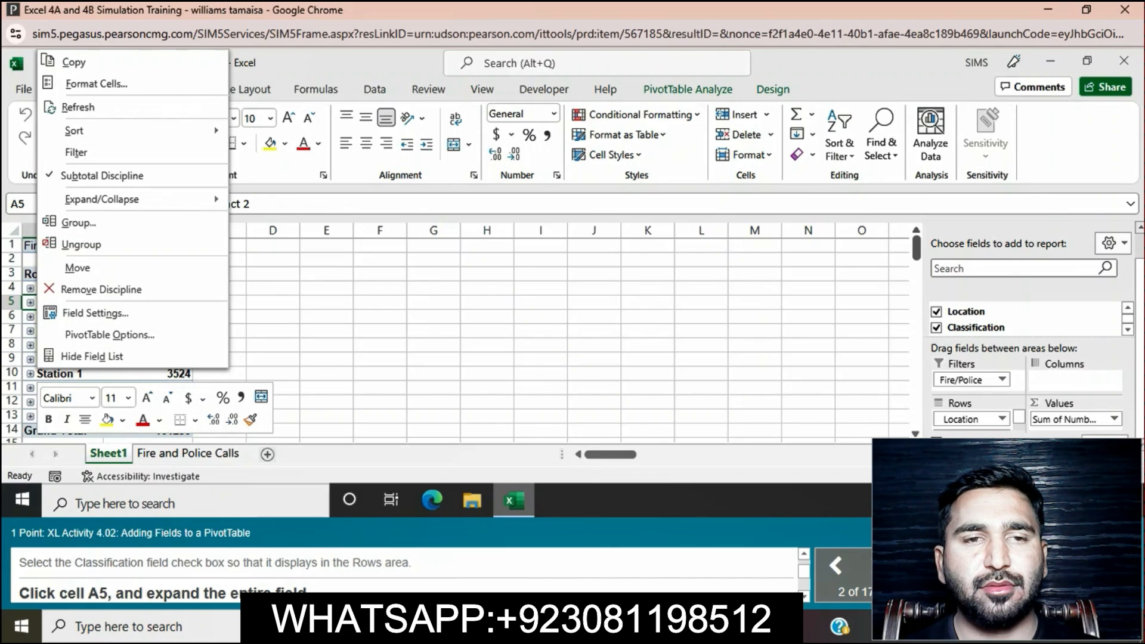
pyautogui.moveTo(101, 199)
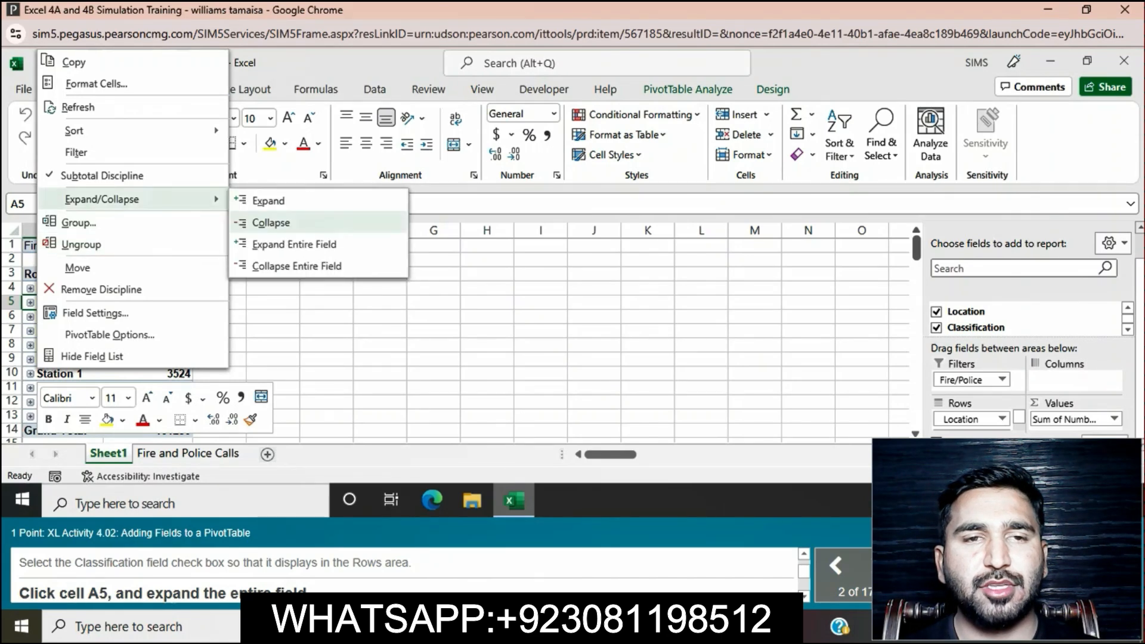
pyautogui.click(269, 201)
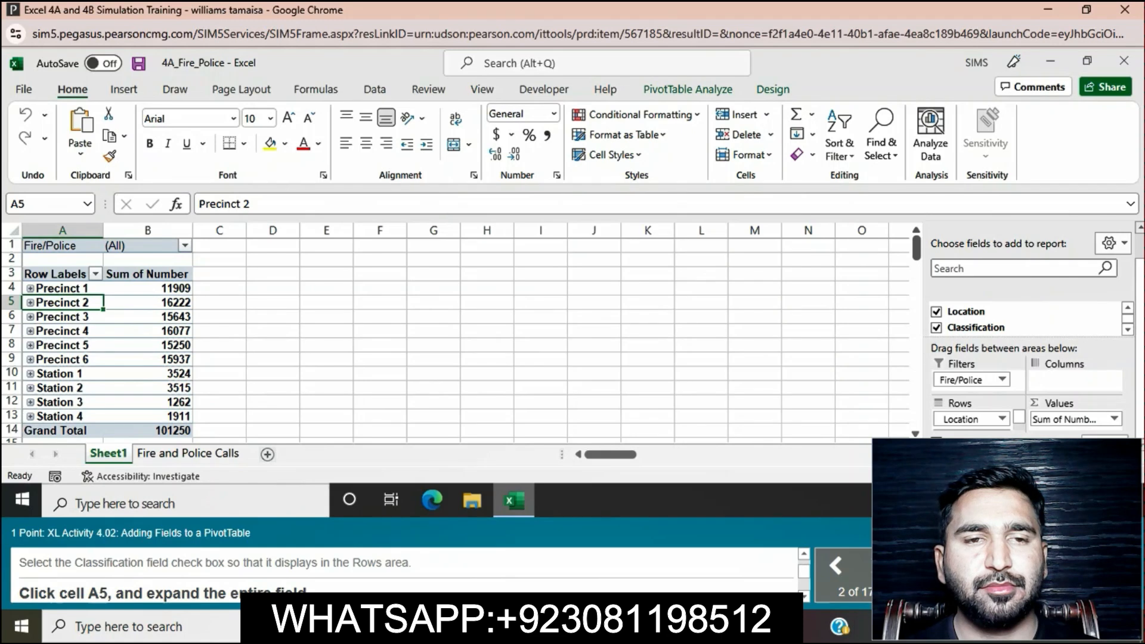
# Step: Expand the entire Location field from cell A5 to show the classifications under every location
pyautogui.rightClick(66, 303)
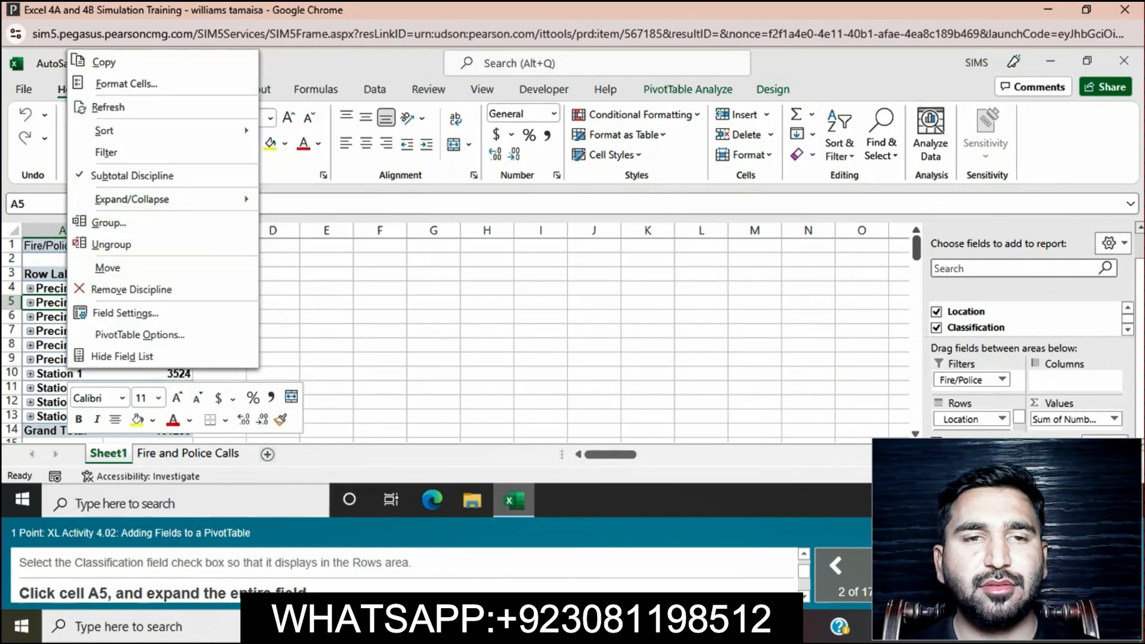
pyautogui.moveTo(131, 200)
pyautogui.click(324, 244)
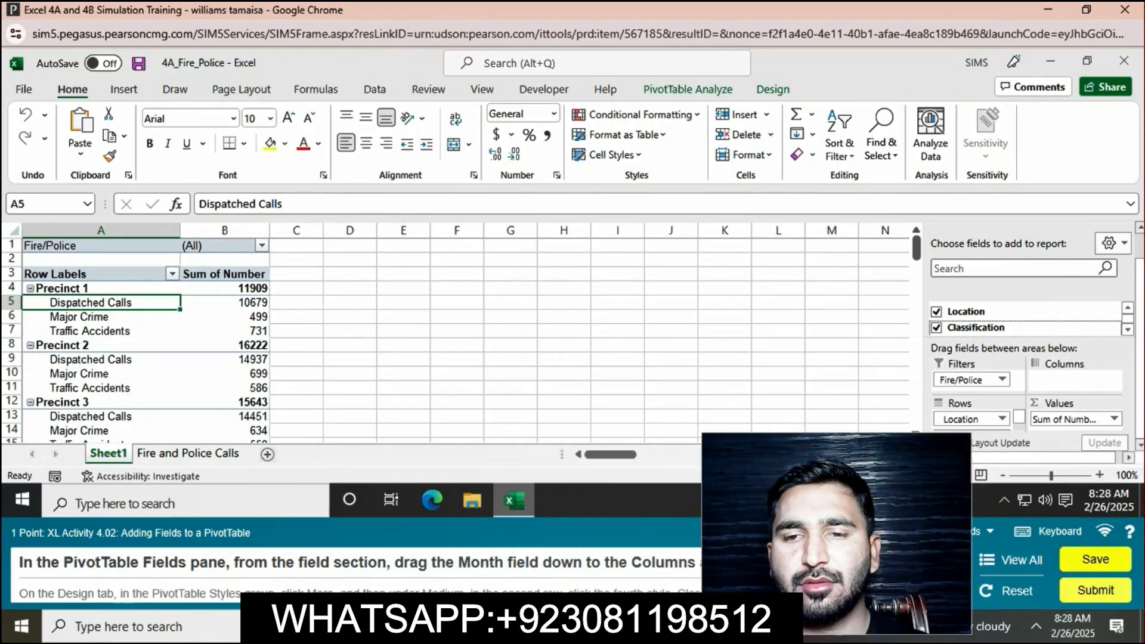
# Step: Add the Month field to the PivotTable and try to move it to the Columns area
pyautogui.scroll(-2, 1026, 319)
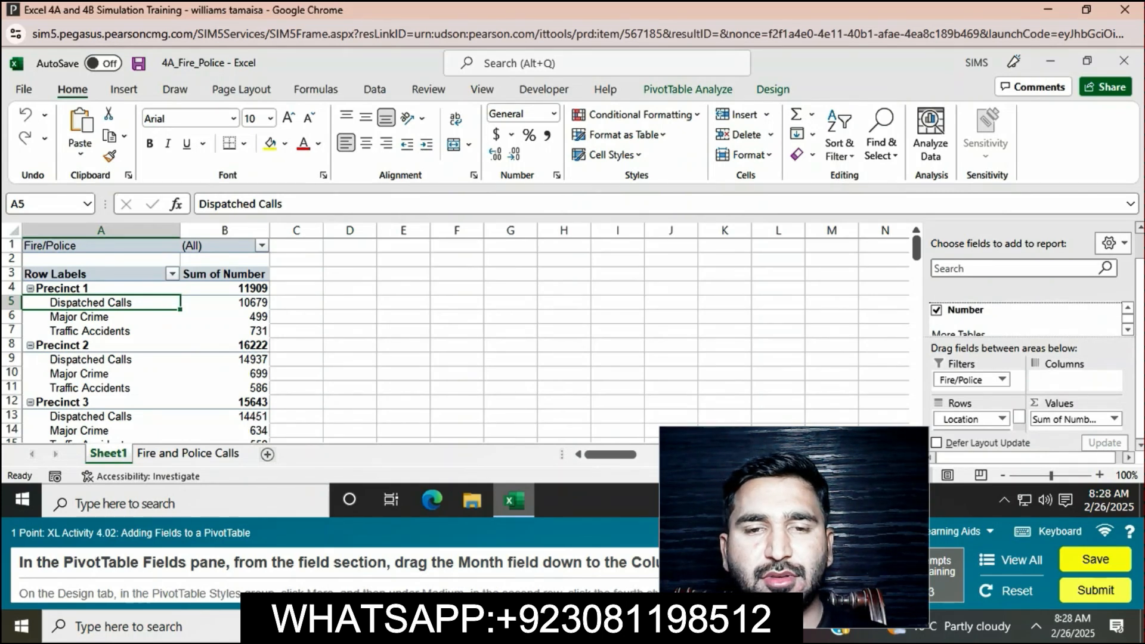
pyautogui.scroll(-1, 972, 420)
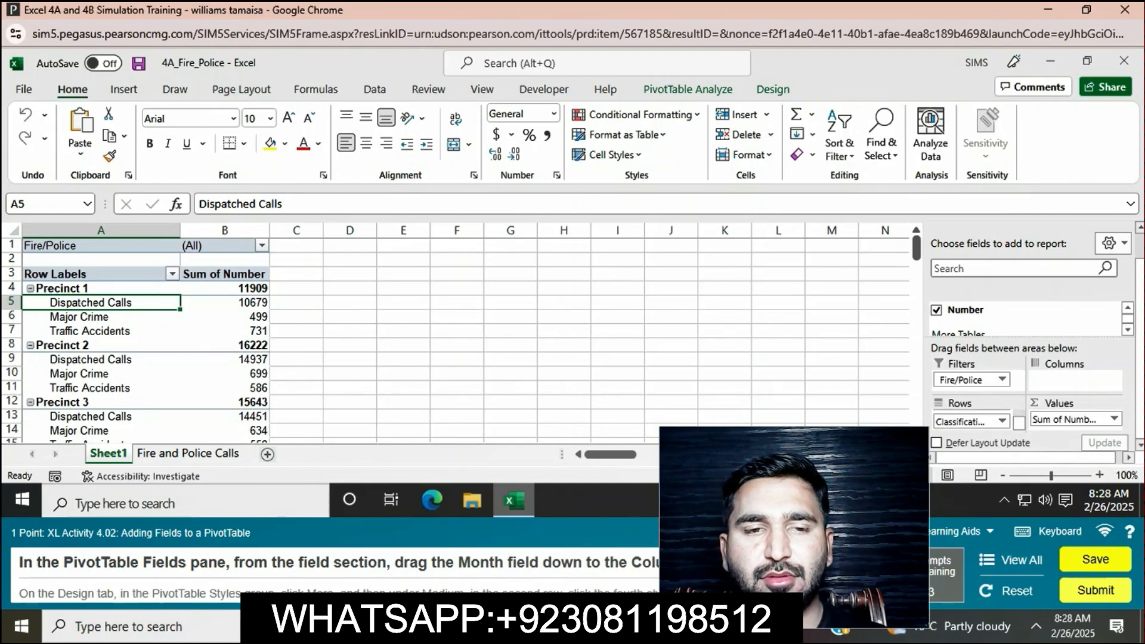
pyautogui.click(1127, 329)
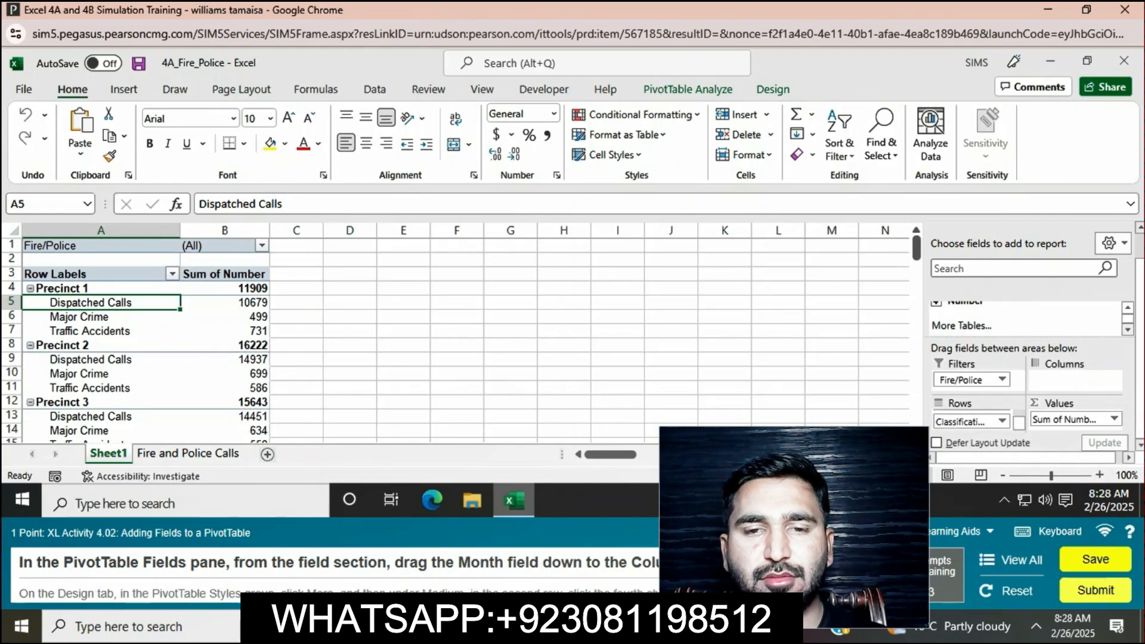
pyautogui.click(1127, 308)
pyautogui.click(1127, 308)
pyautogui.click(1128, 308)
pyautogui.click(1127, 308)
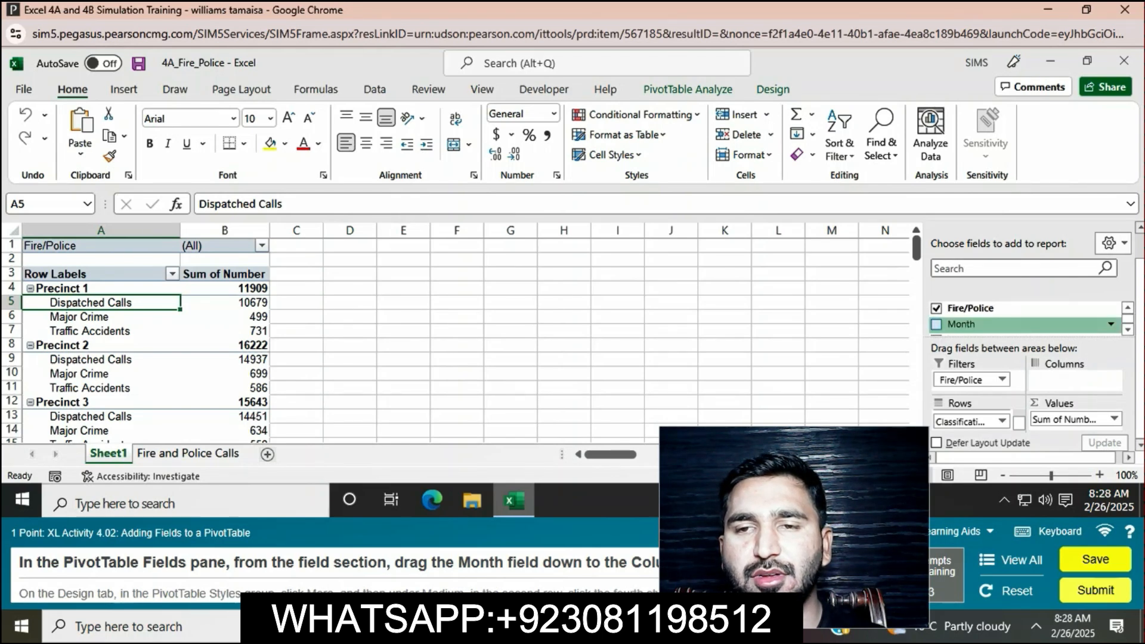
pyautogui.click(936, 325)
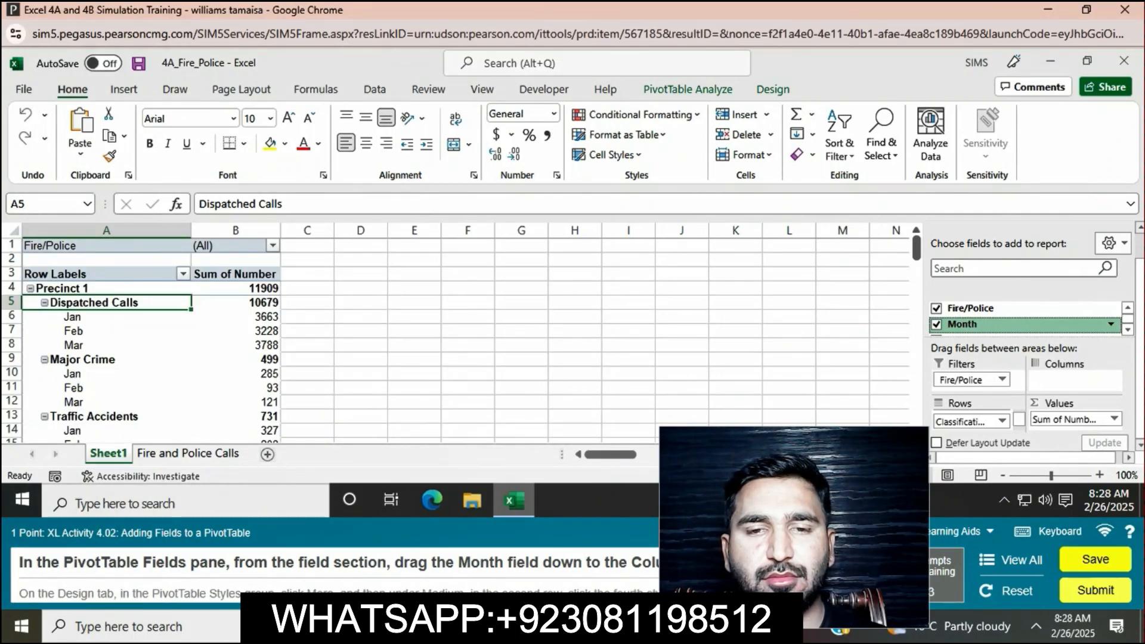
pyautogui.moveTo(962, 324); pyautogui.dragTo(1068, 390)
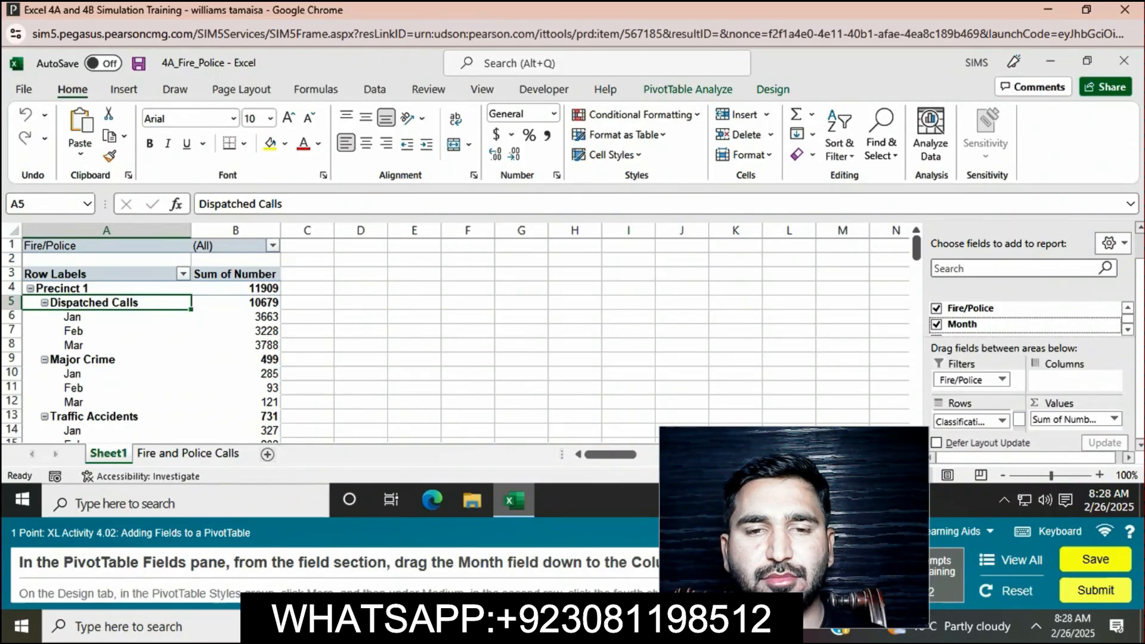
pyautogui.click(931, 532)
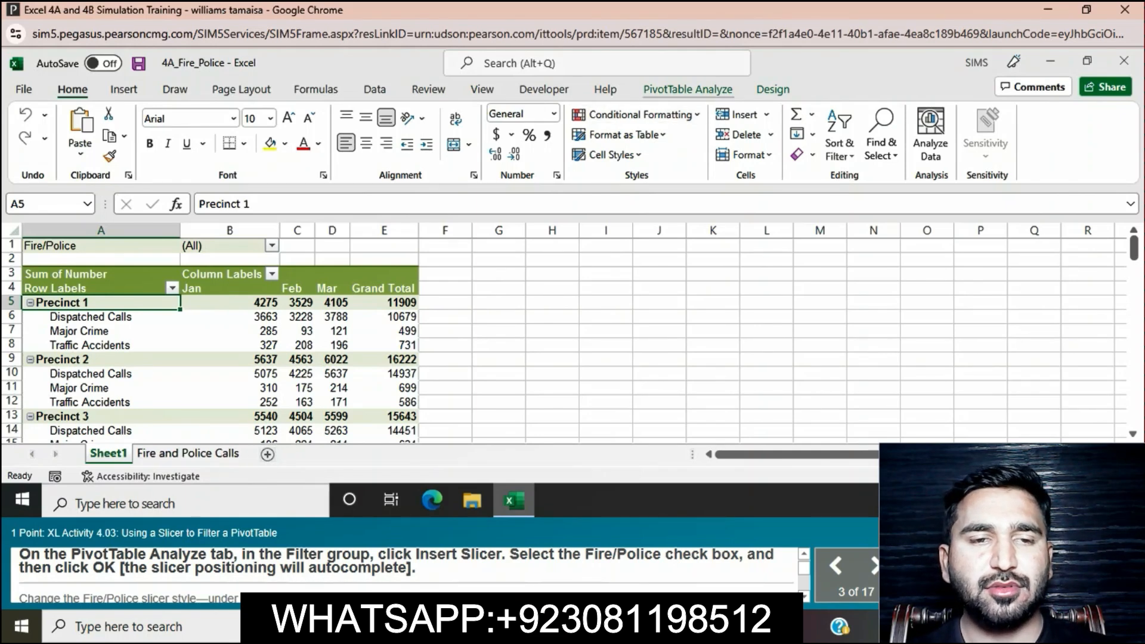
# Step: Insert a slicer for the Fire/Police field of the PivotTable
pyautogui.click(688, 89)
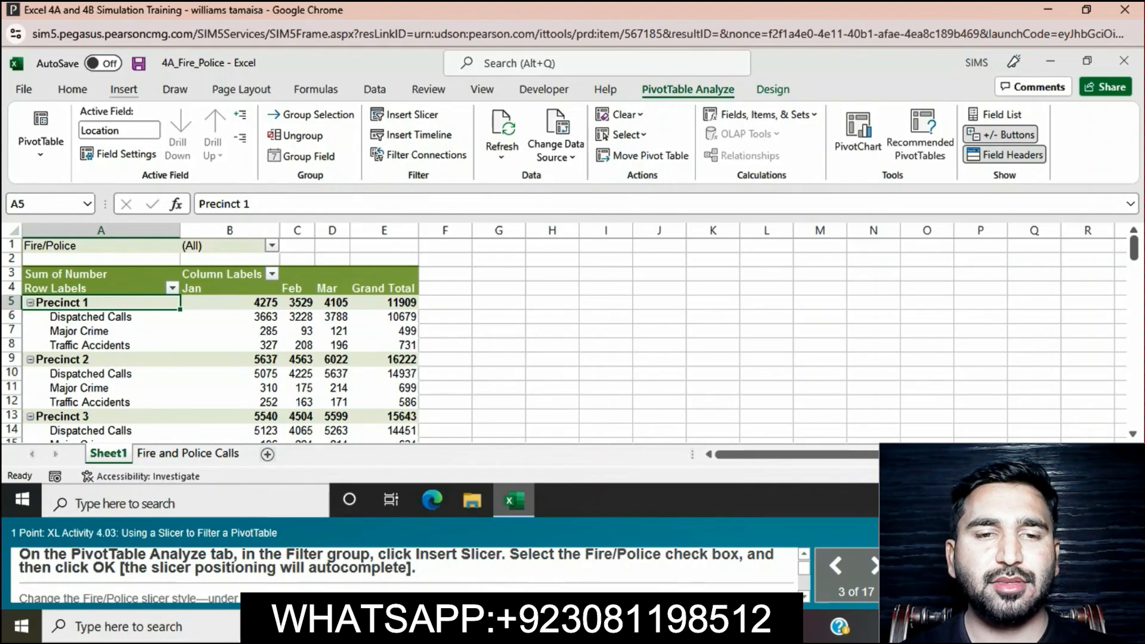
pyautogui.click(124, 89)
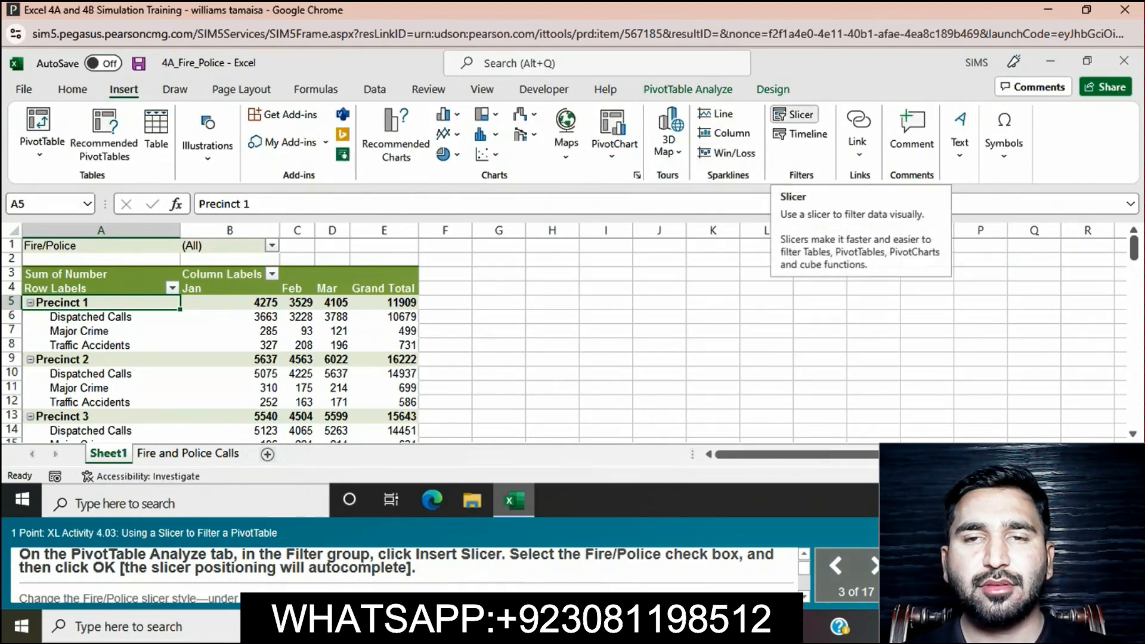
pyautogui.click(795, 114)
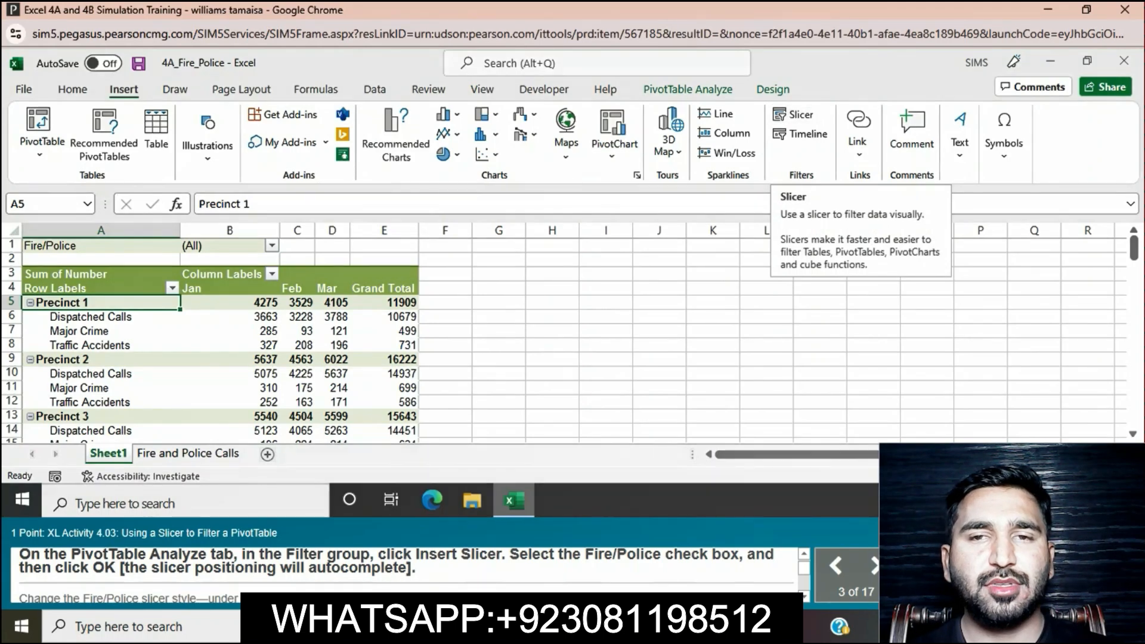
pyautogui.click(493, 139)
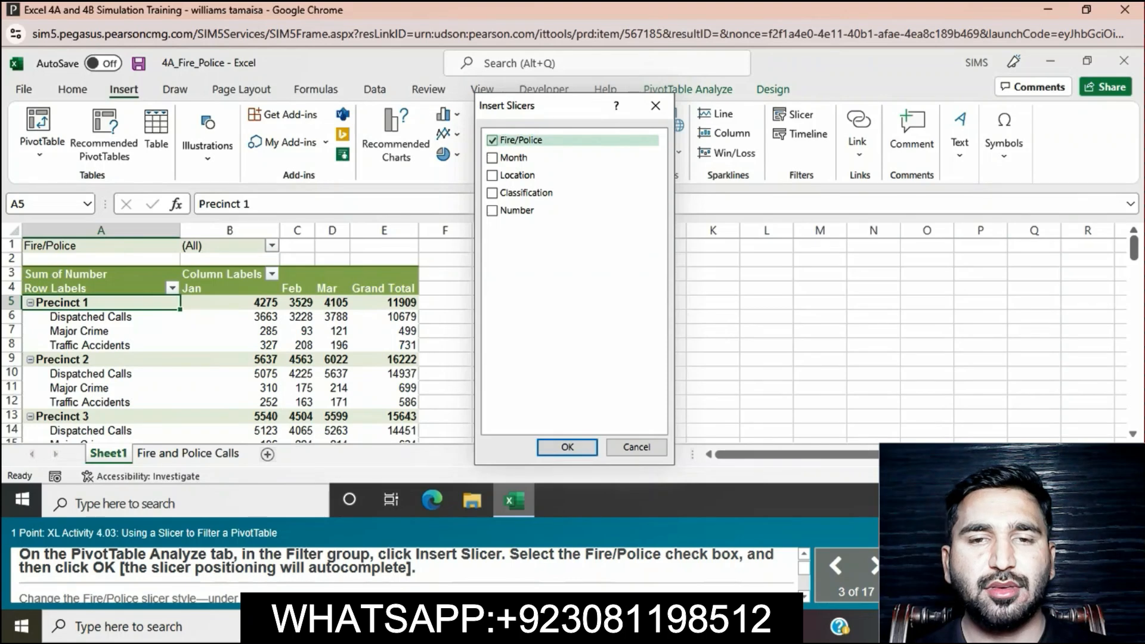
pyautogui.click(567, 446)
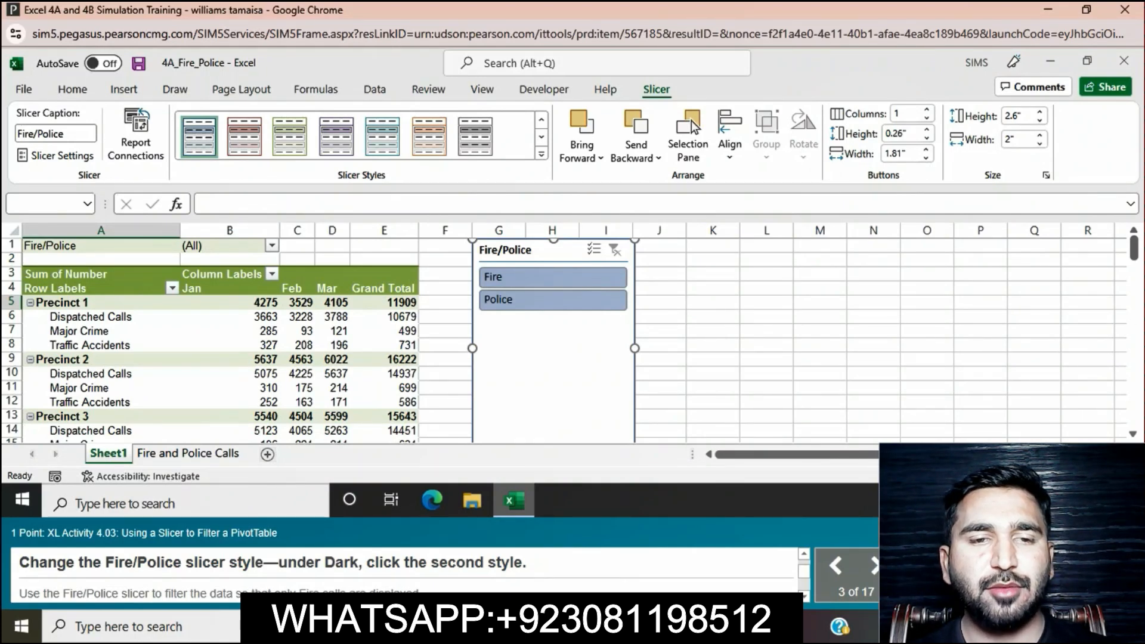
# Step: Apply the second Dark style to the Fire/Police slicer and use it to filter the PivotTable to Fire calls only
pyautogui.click(541, 154)
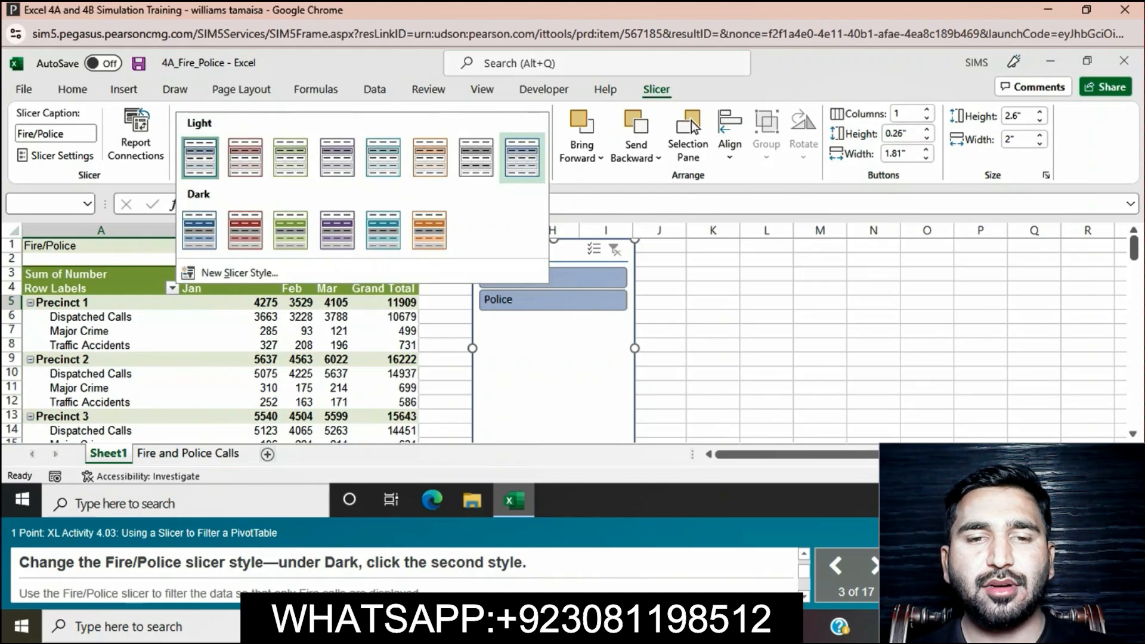
pyautogui.click(245, 230)
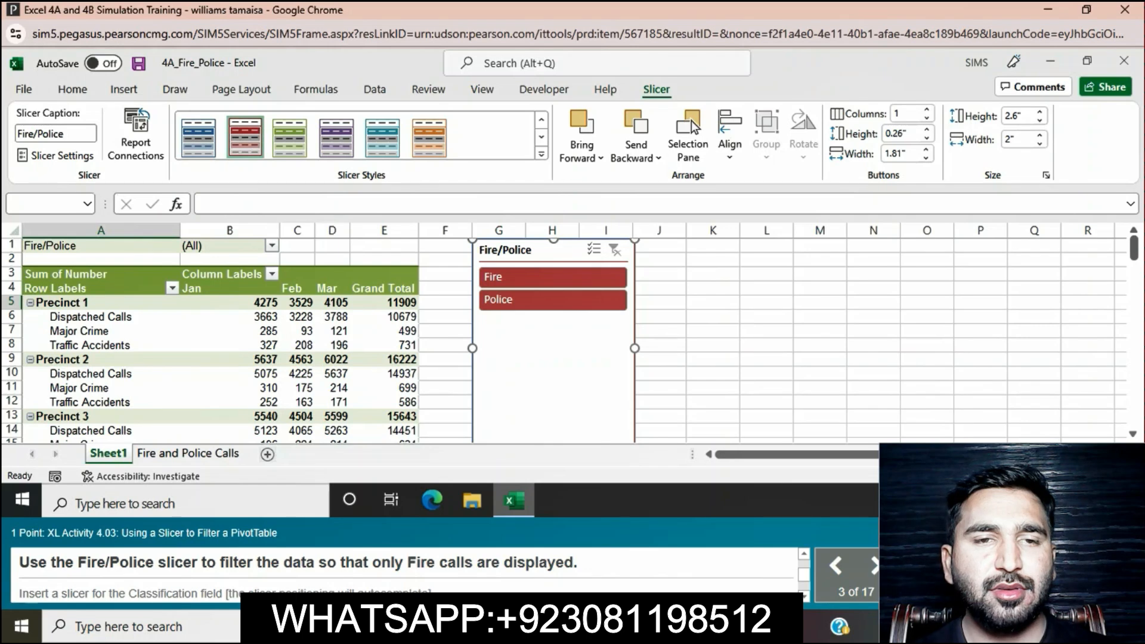
pyautogui.click(552, 278)
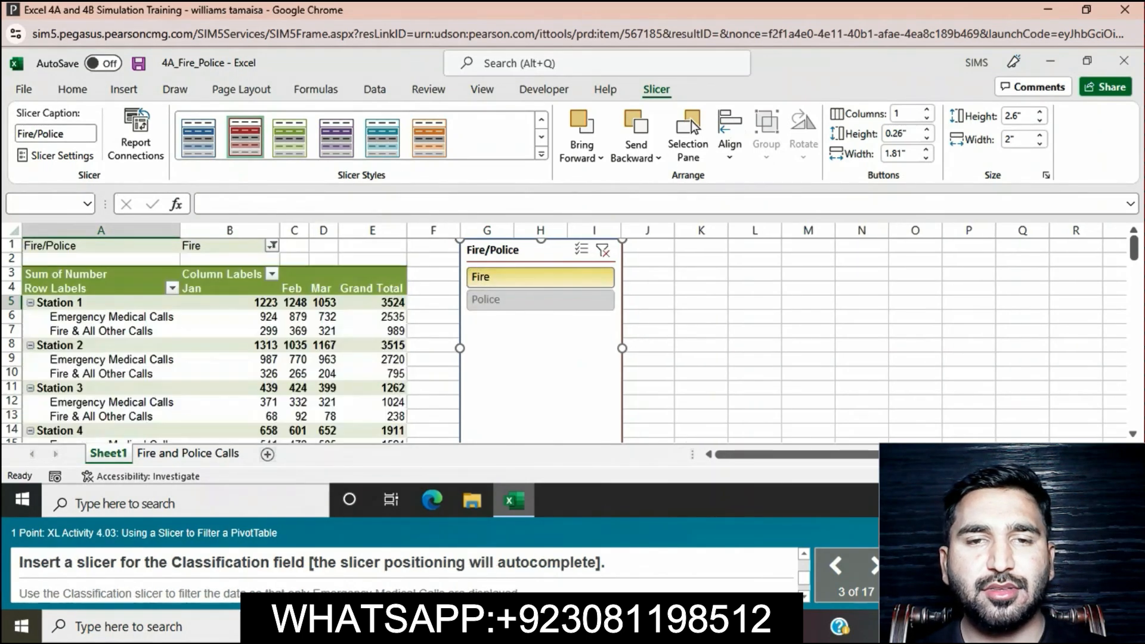
# Step: Insert a slicer for the Classification field and use it to filter the PivotTable to Emergency Medical Calls only
pyautogui.click(324, 331)
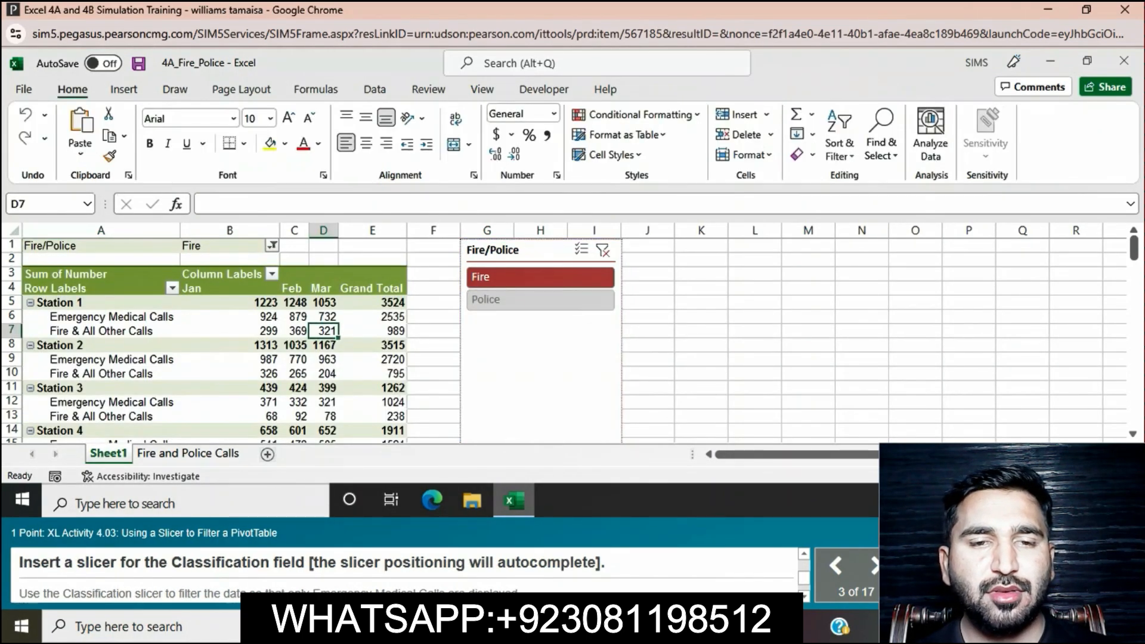
pyautogui.click(124, 89)
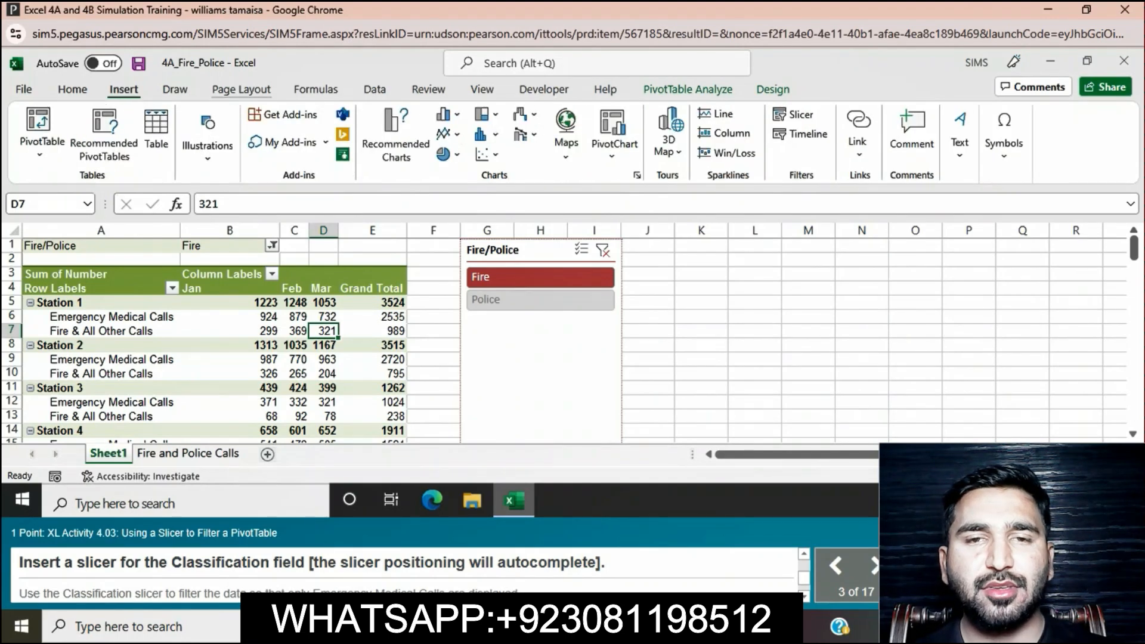
pyautogui.click(794, 115)
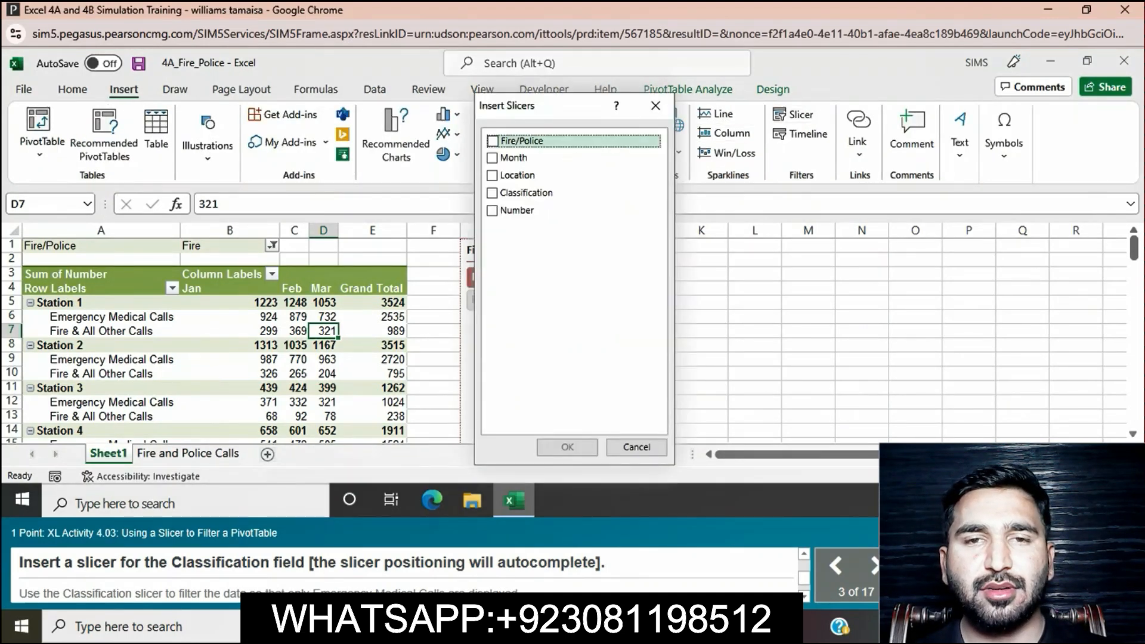
pyautogui.click(513, 192)
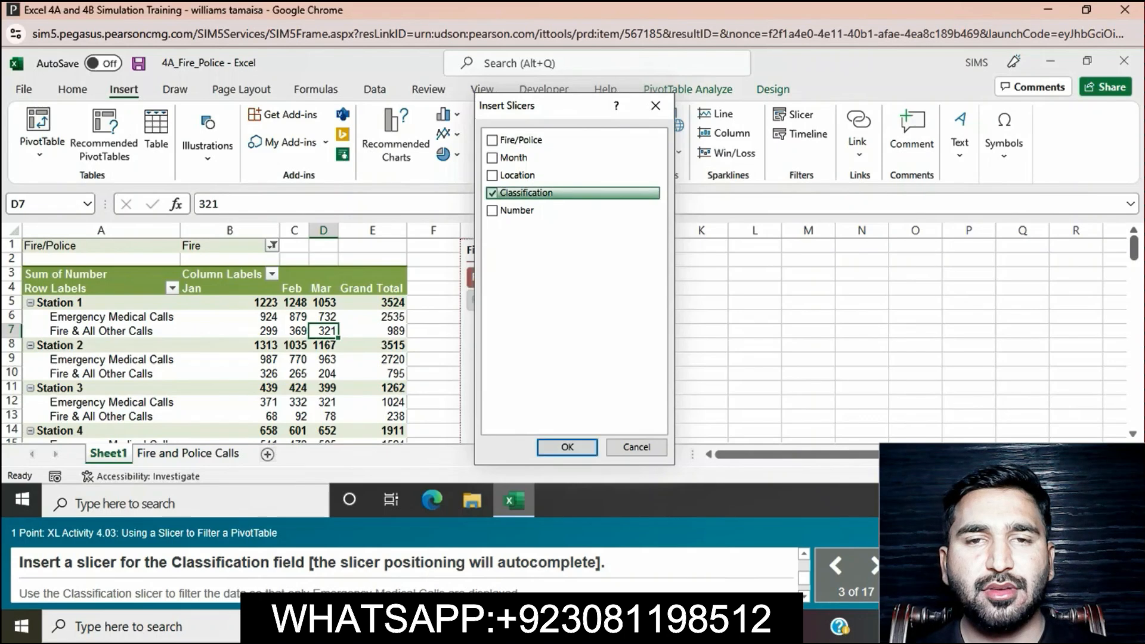
pyautogui.click(567, 447)
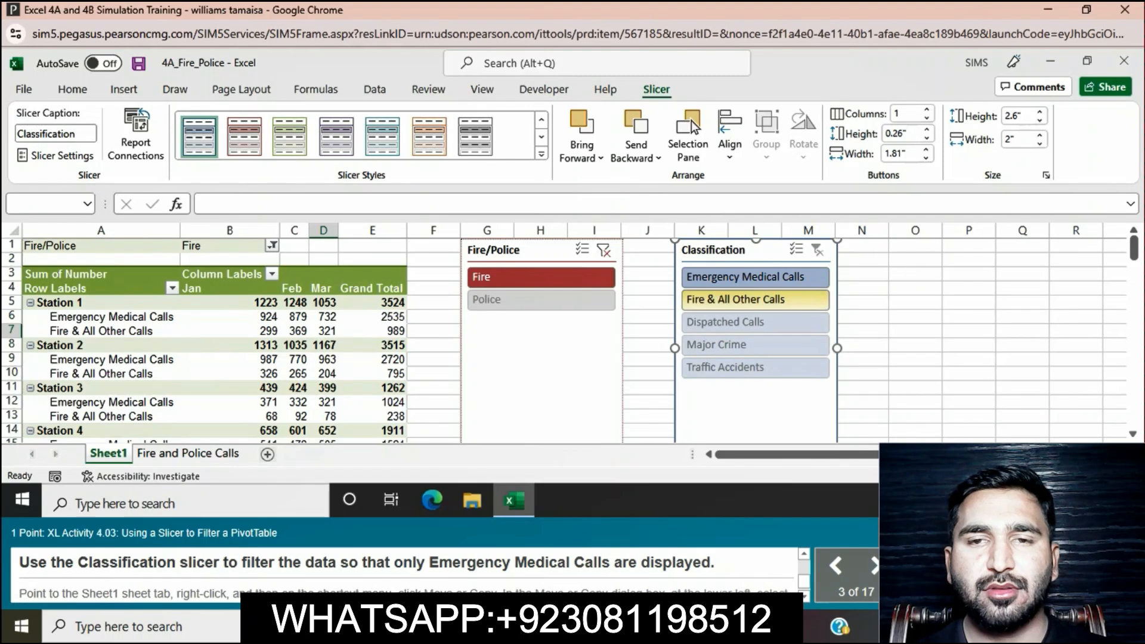
pyautogui.click(746, 277)
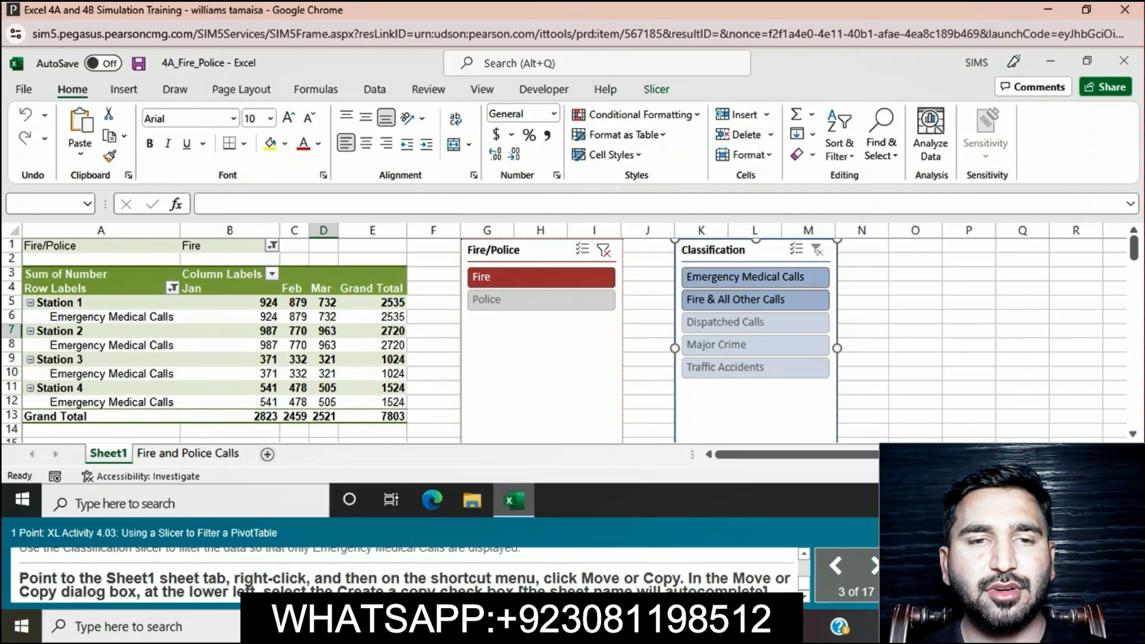
pyautogui.click(647, 402)
pyautogui.rightClick(647, 402)
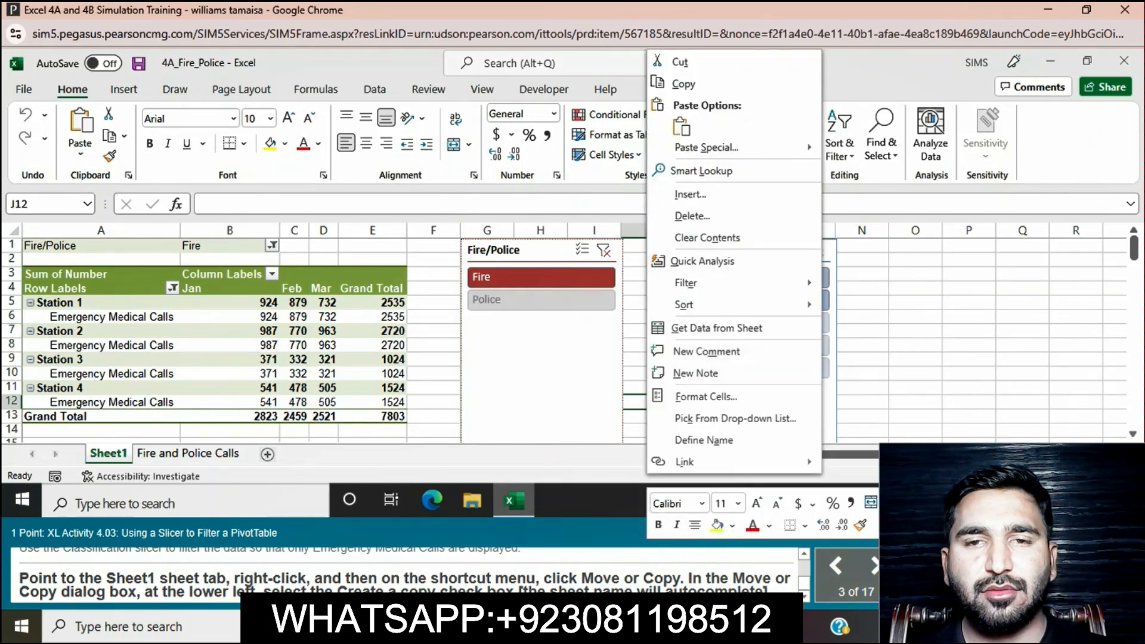
pyautogui.click(862, 402)
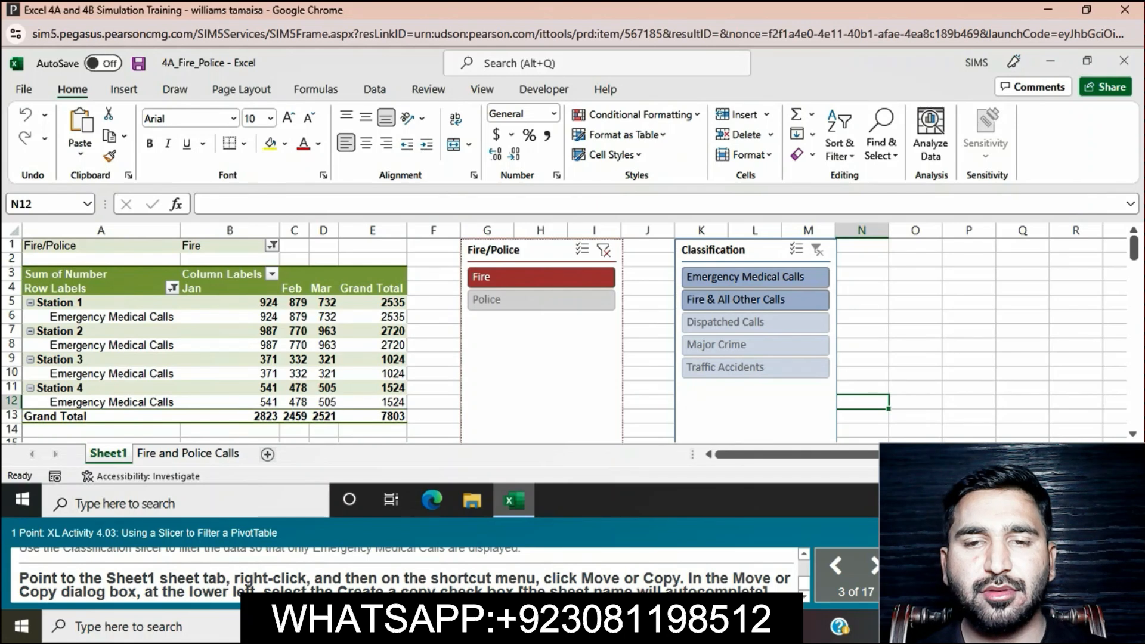
pyautogui.click(728, 250)
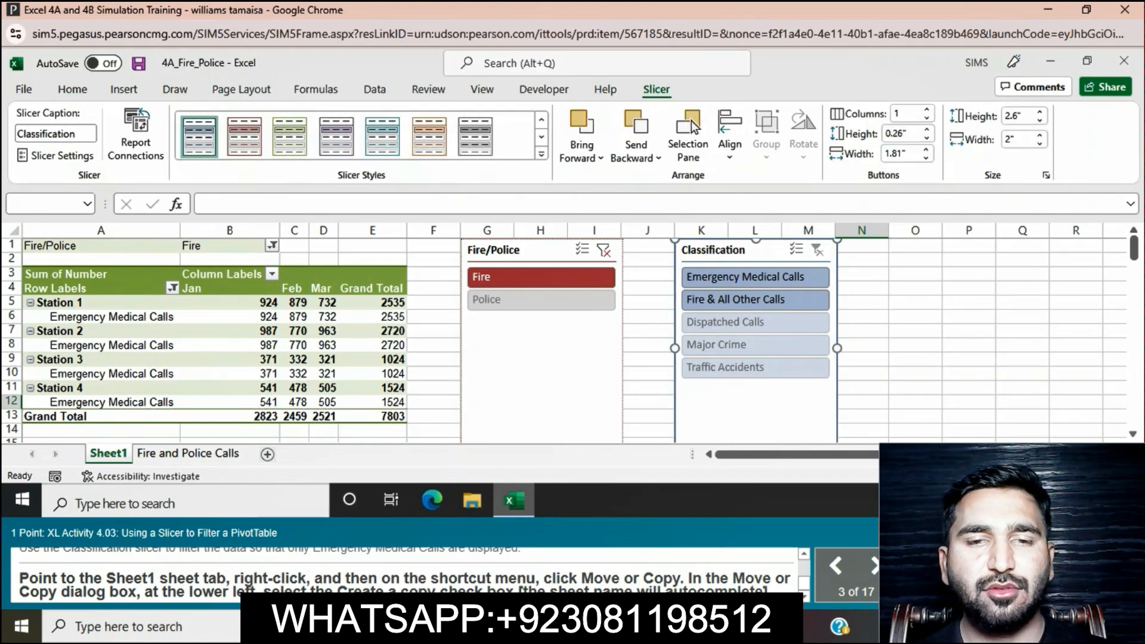
pyautogui.rightClick(707, 250)
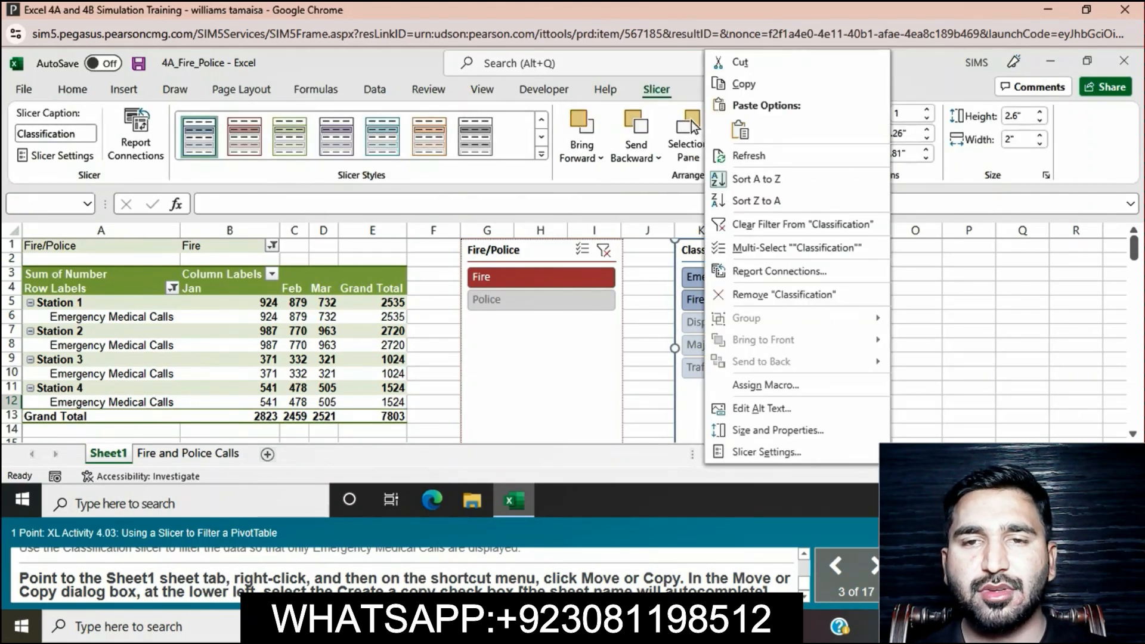
pyautogui.click(429, 331)
pyautogui.rightClick(430, 331)
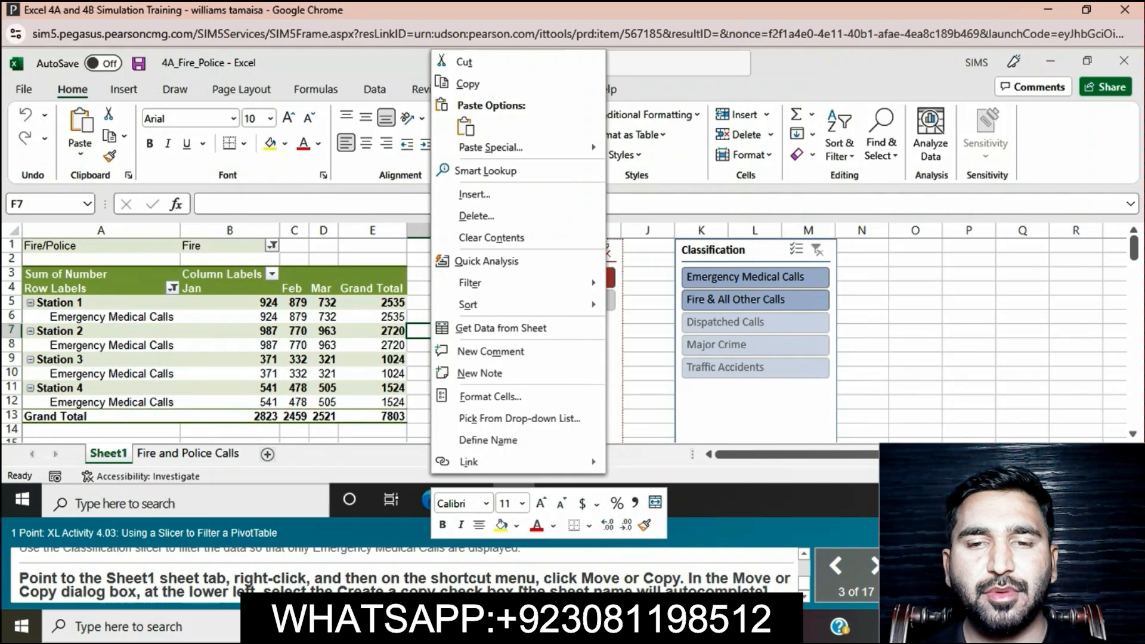
pyautogui.click(916, 374)
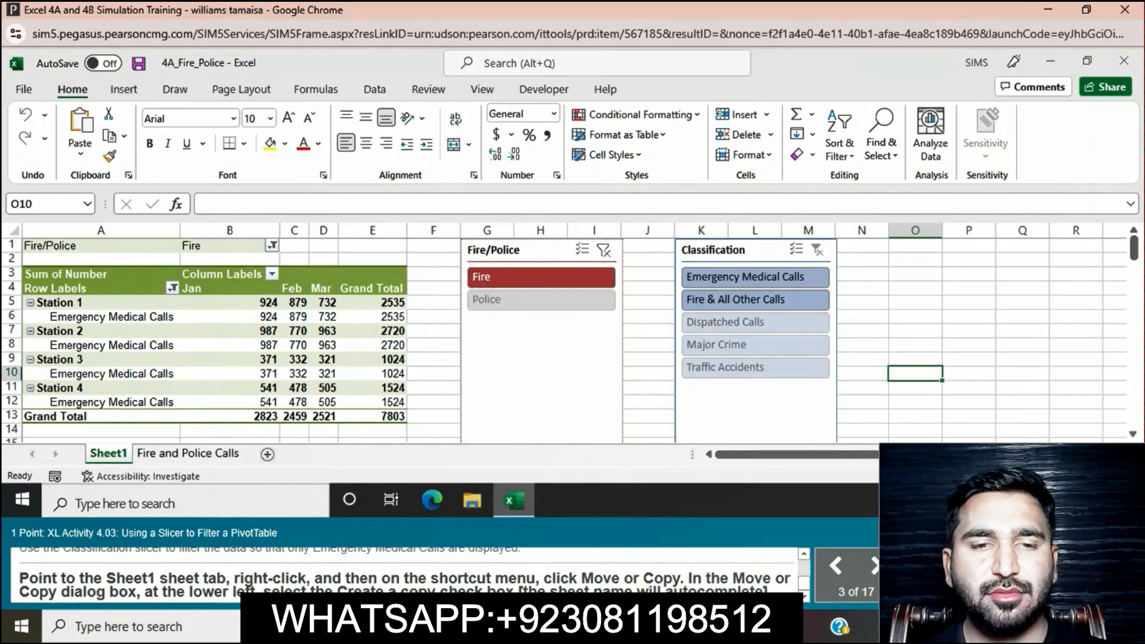
# Step: Create a copy of the Sheet1 worksheet in the 4A_Fire_Police.xlsx workbook, placed before Sheet1
pyautogui.rightClick(118, 454)
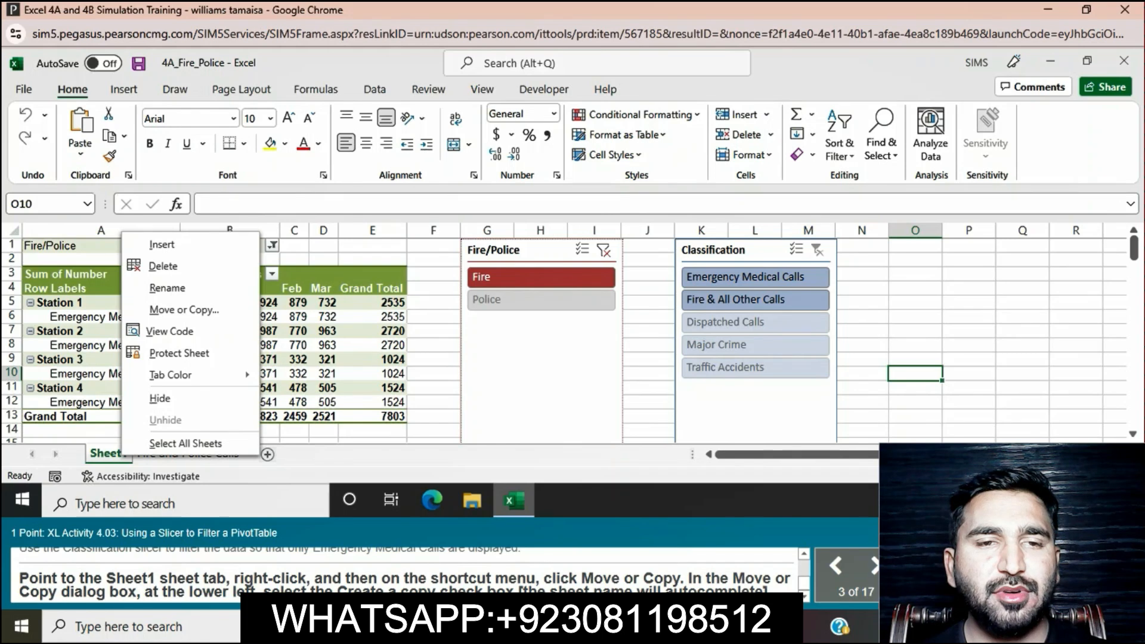
pyautogui.click(184, 309)
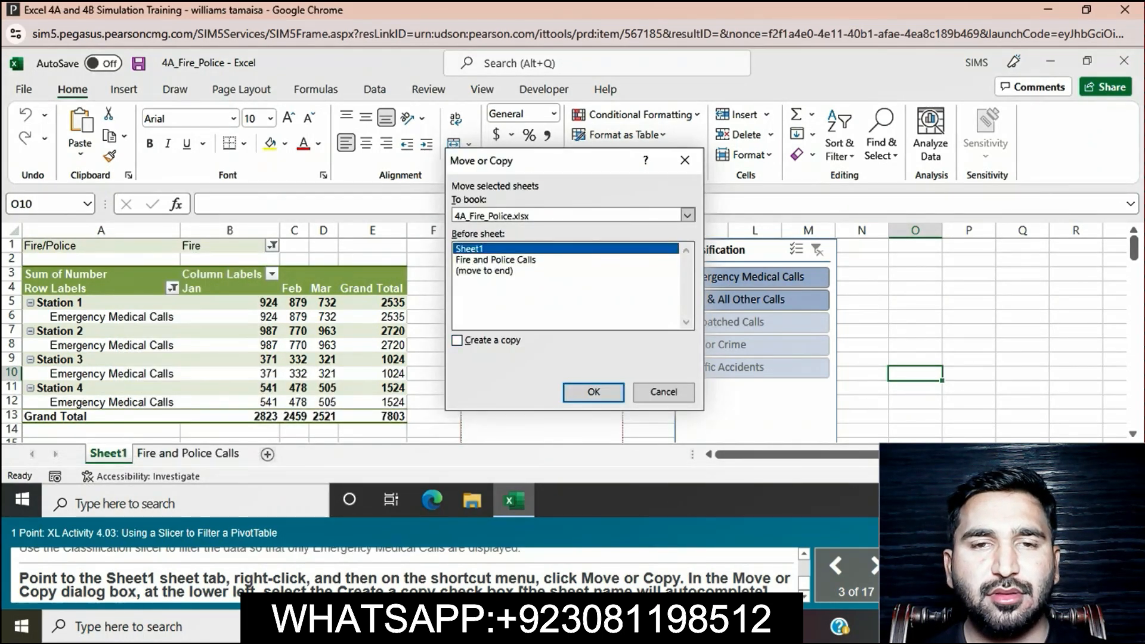
pyautogui.click(456, 341)
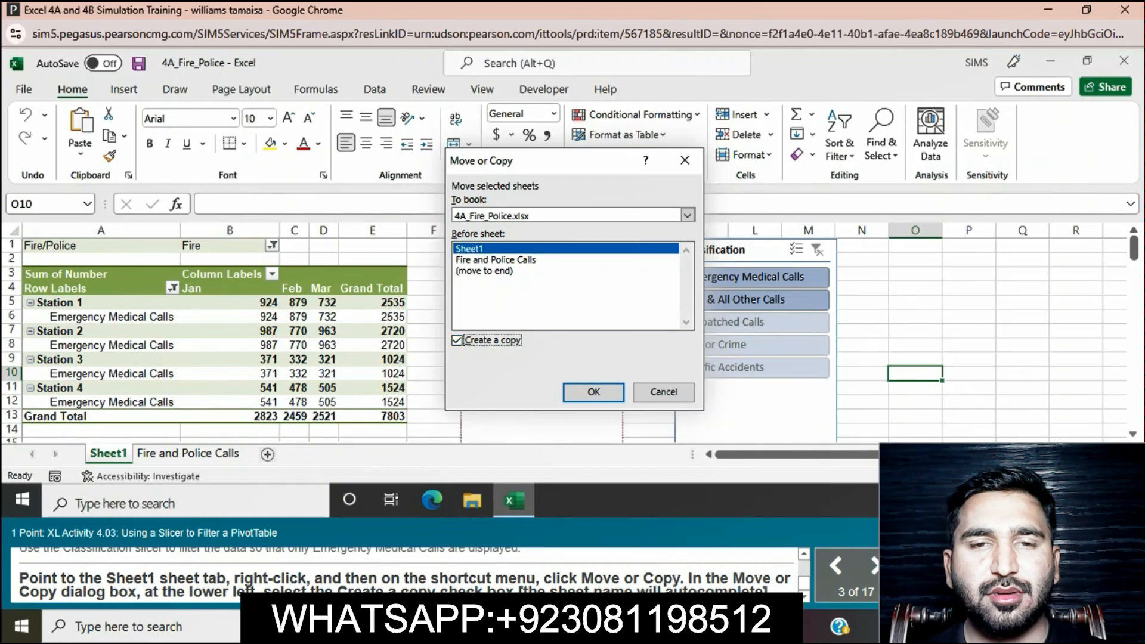
pyautogui.click(594, 392)
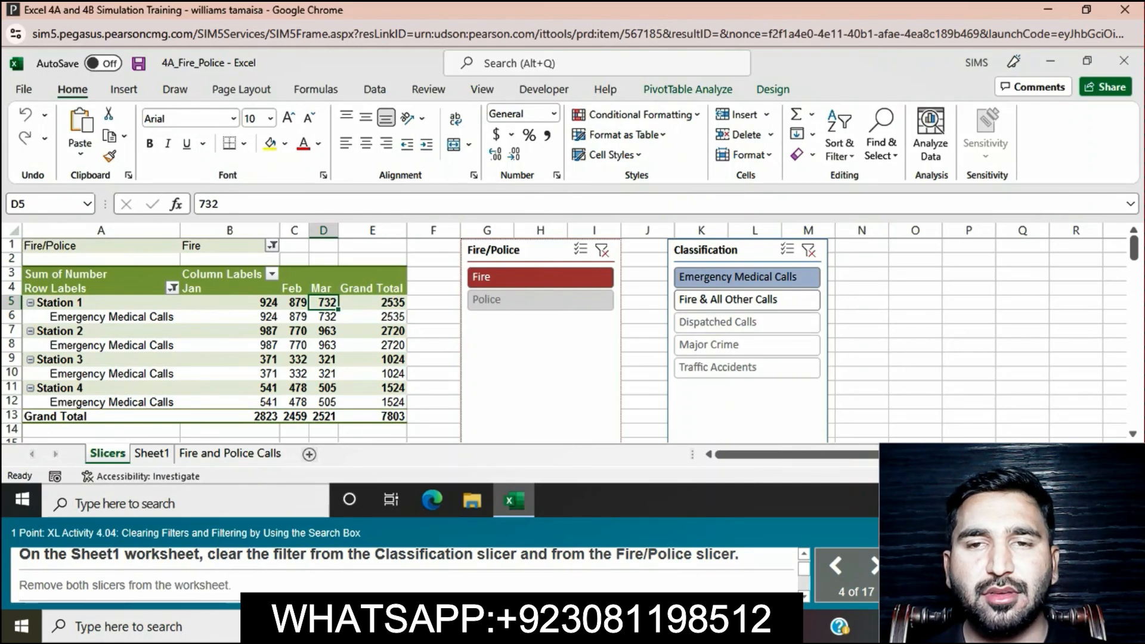
# Step: Try to clear the filters from the Classification and Fire/Police slicers on the Slicers worksheet
pyautogui.click(809, 250)
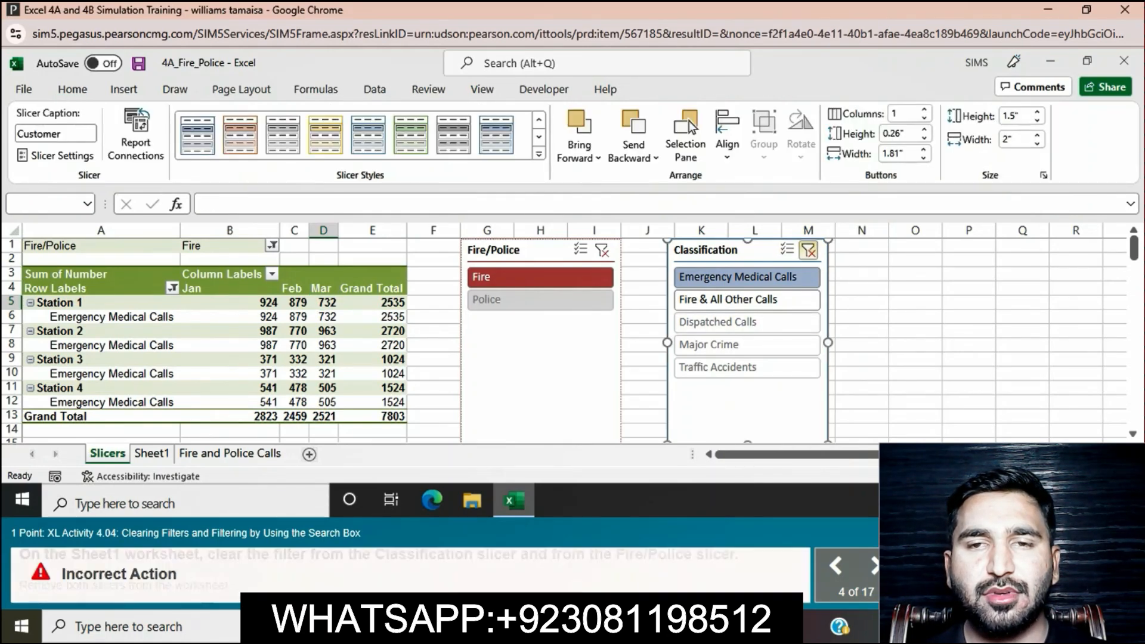
pyautogui.rightClick(756, 251)
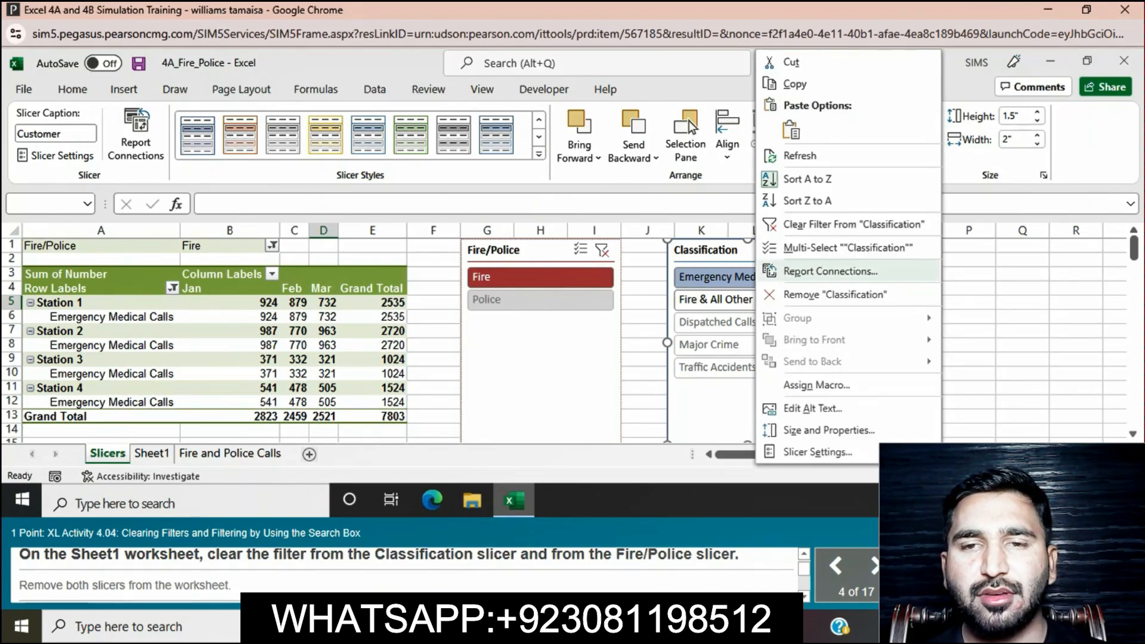
pyautogui.click(847, 224)
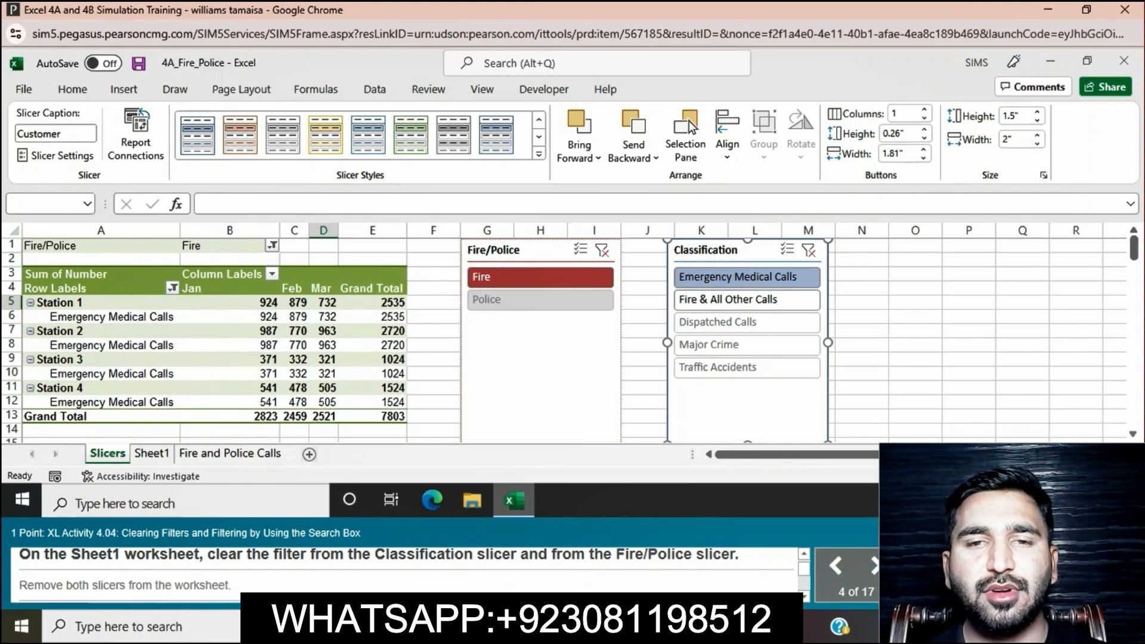
pyautogui.rightClick(553, 281)
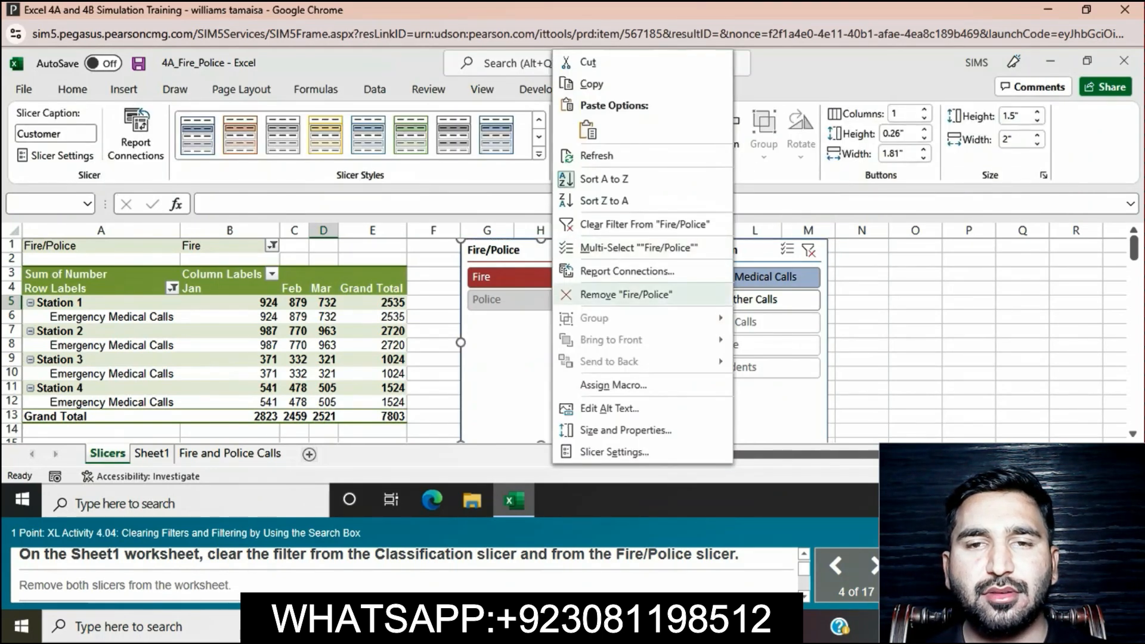
pyautogui.click(645, 225)
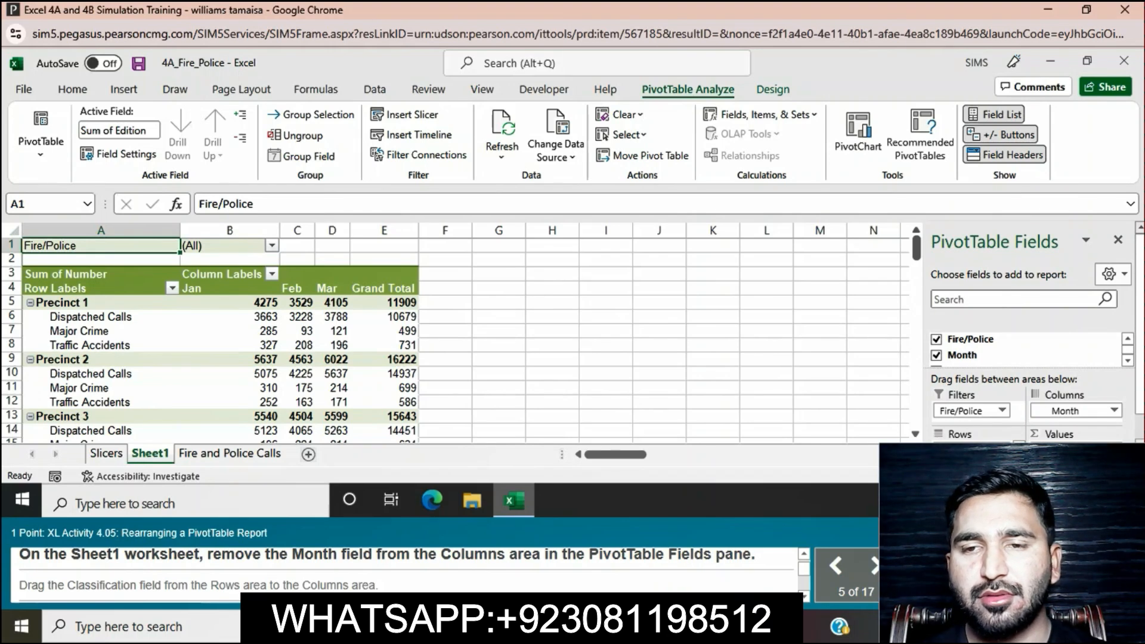
# Step: Remove the Month field from the Columns area of the Sheet1 PivotTable
pyautogui.click(1113, 410)
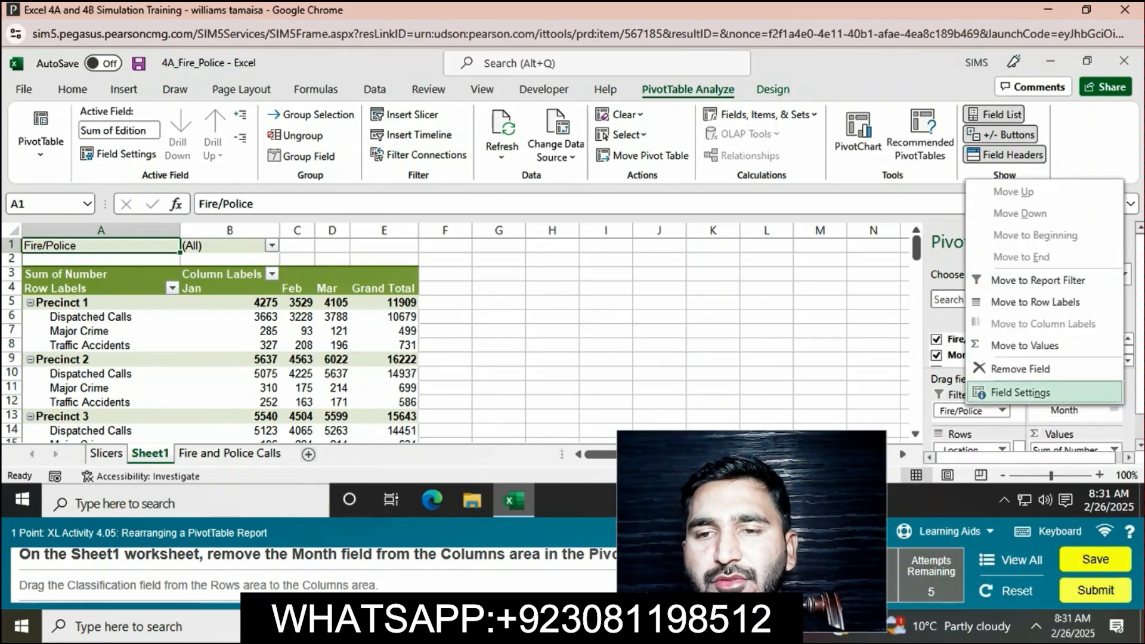
pyautogui.click(1020, 369)
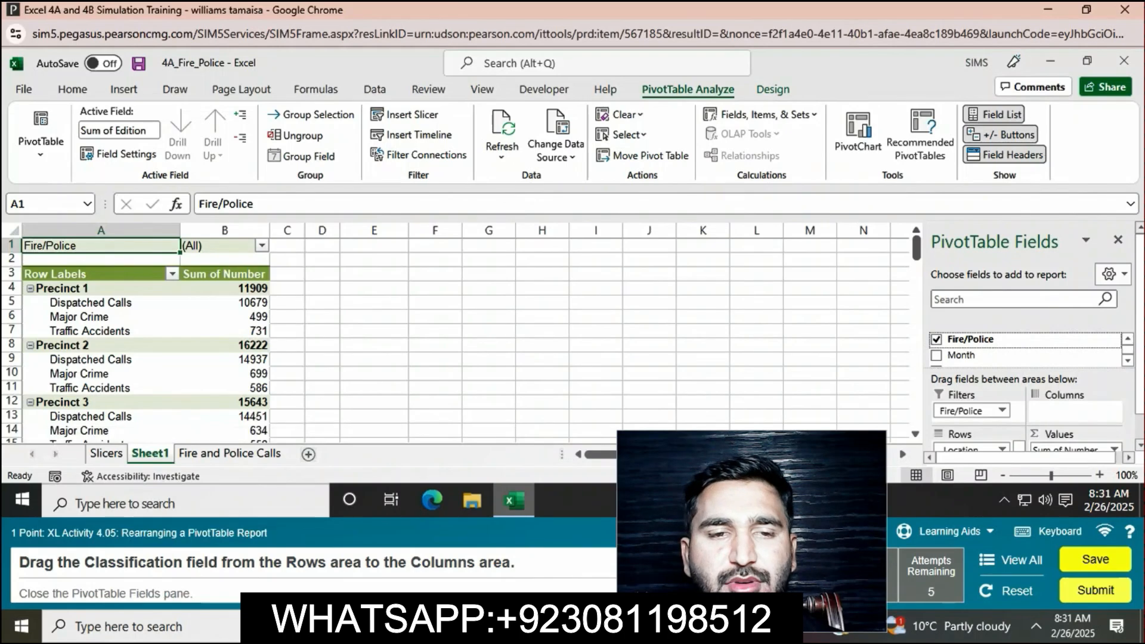
# Step: Move the Classification field from the Rows area to the Columns area and close the PivotTable Fields pane
pyautogui.scroll(-1, 1026, 370)
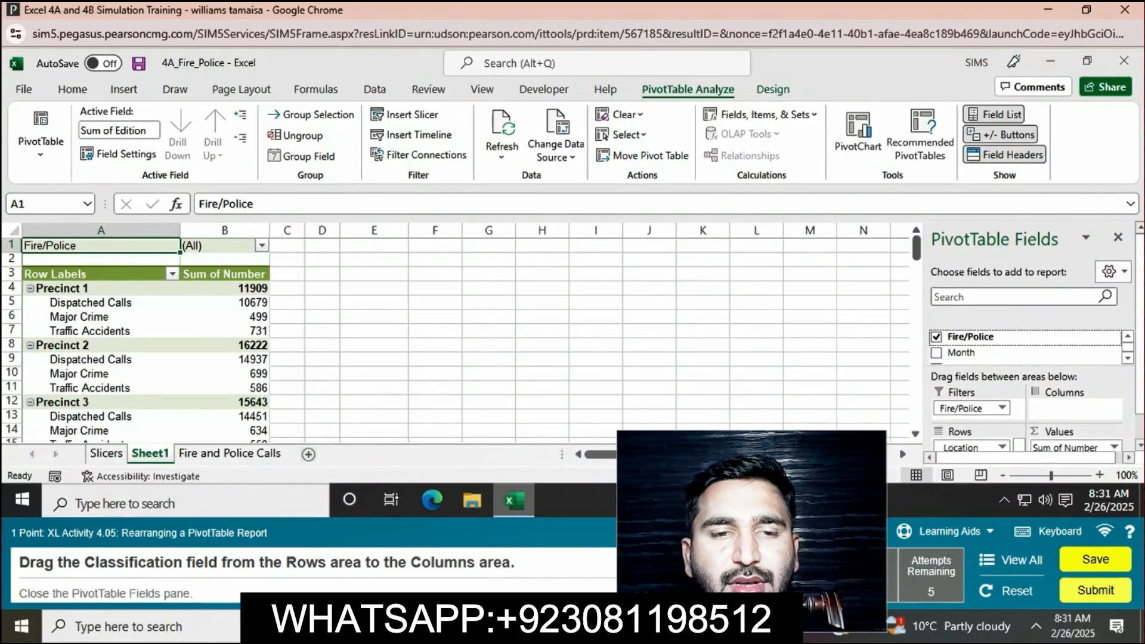
pyautogui.scroll(-1, 971, 420)
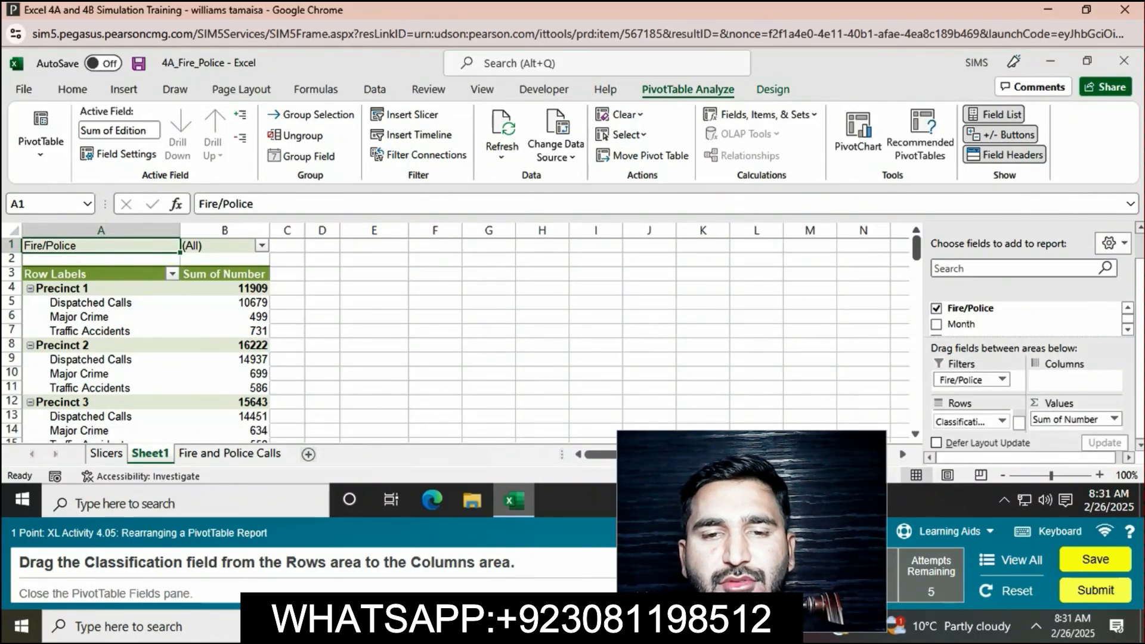
pyautogui.moveTo(969, 422); pyautogui.dragTo(1065, 380)
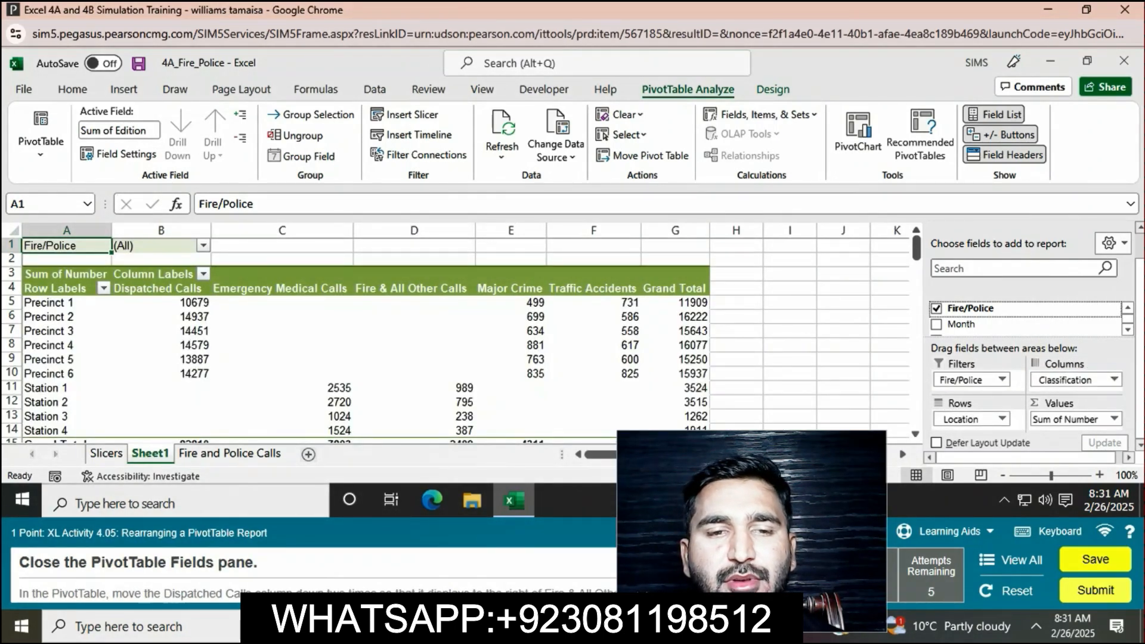
pyautogui.click(1126, 239)
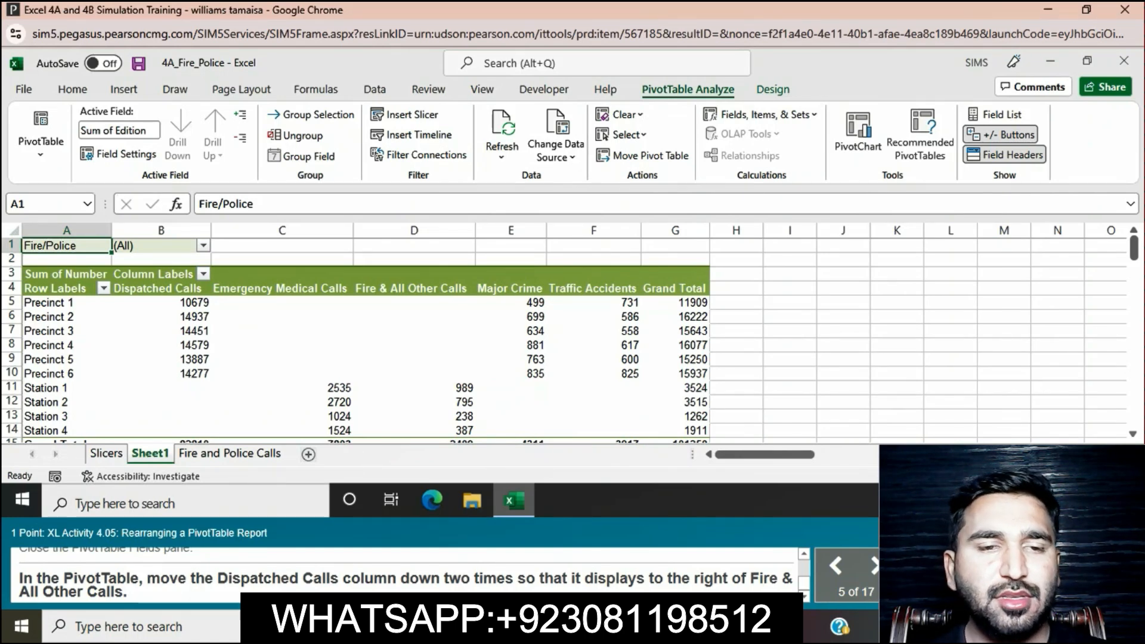
# Step: Move the Dispatched Calls column of the Sheet1 PivotTable to the right of the Fire & All Other Calls column
pyautogui.scroll(-10, 567, 334)
pyautogui.scroll(10, 567, 334)
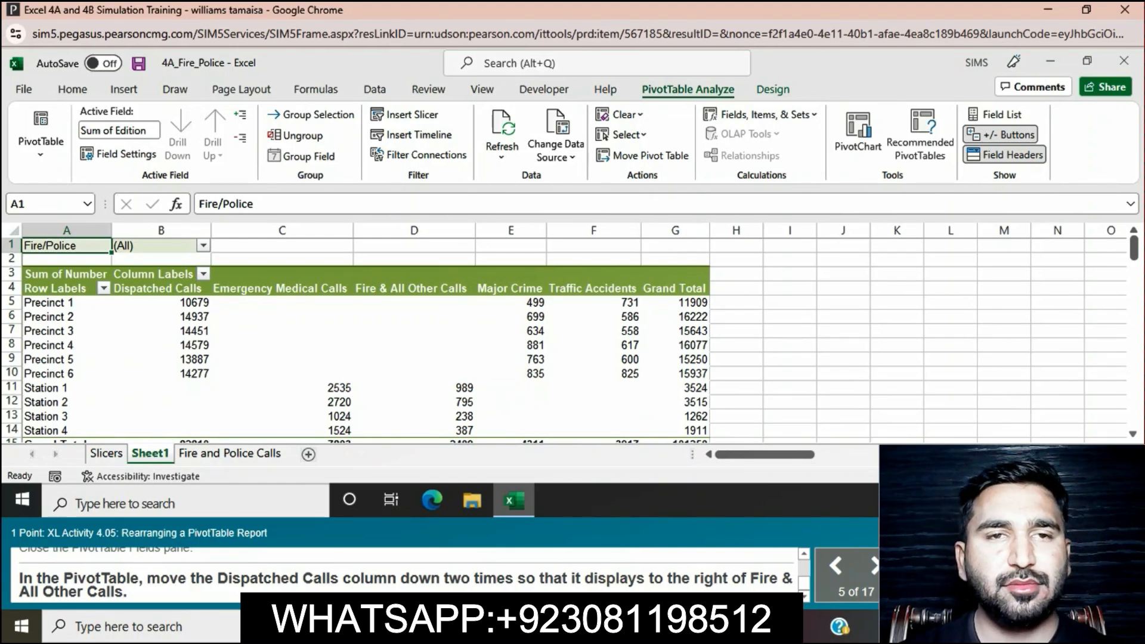
pyautogui.click(160, 289)
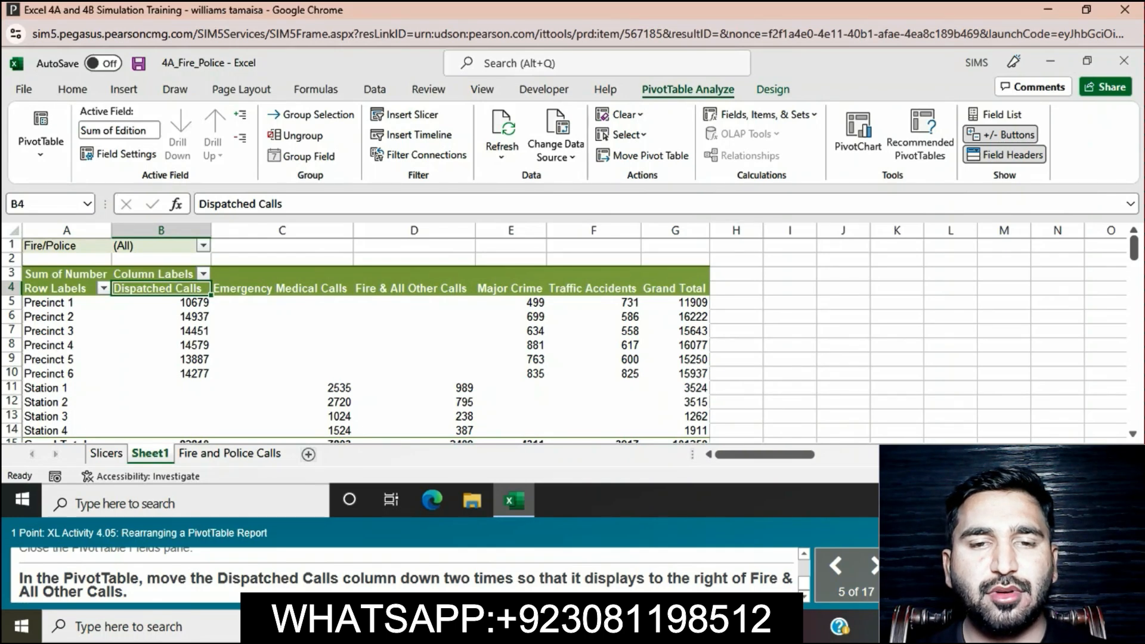
pyautogui.moveTo(161, 289); pyautogui.dragTo(414, 275)
pyautogui.click(414, 275)
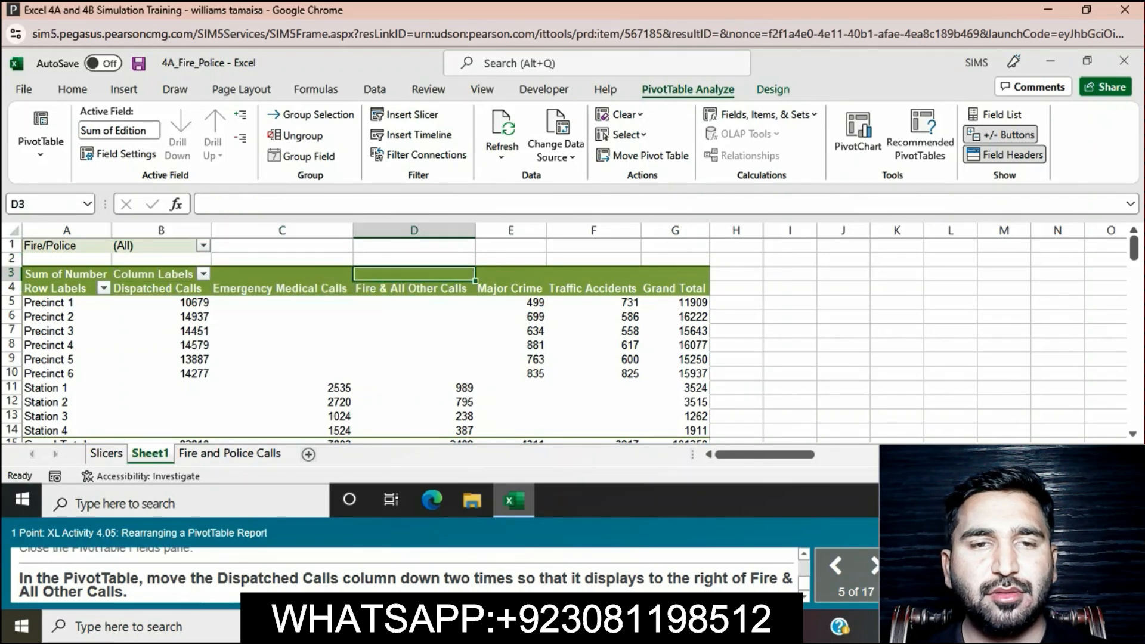
pyautogui.click(161, 288)
pyautogui.moveTo(161, 289); pyautogui.dragTo(283, 288)
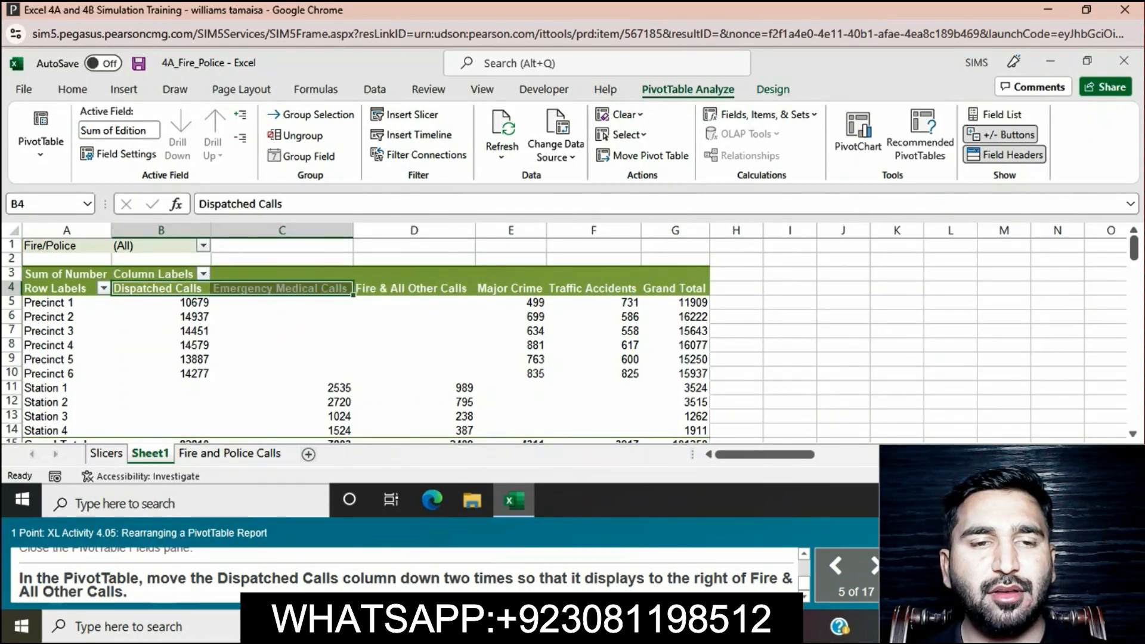
pyautogui.click(161, 289)
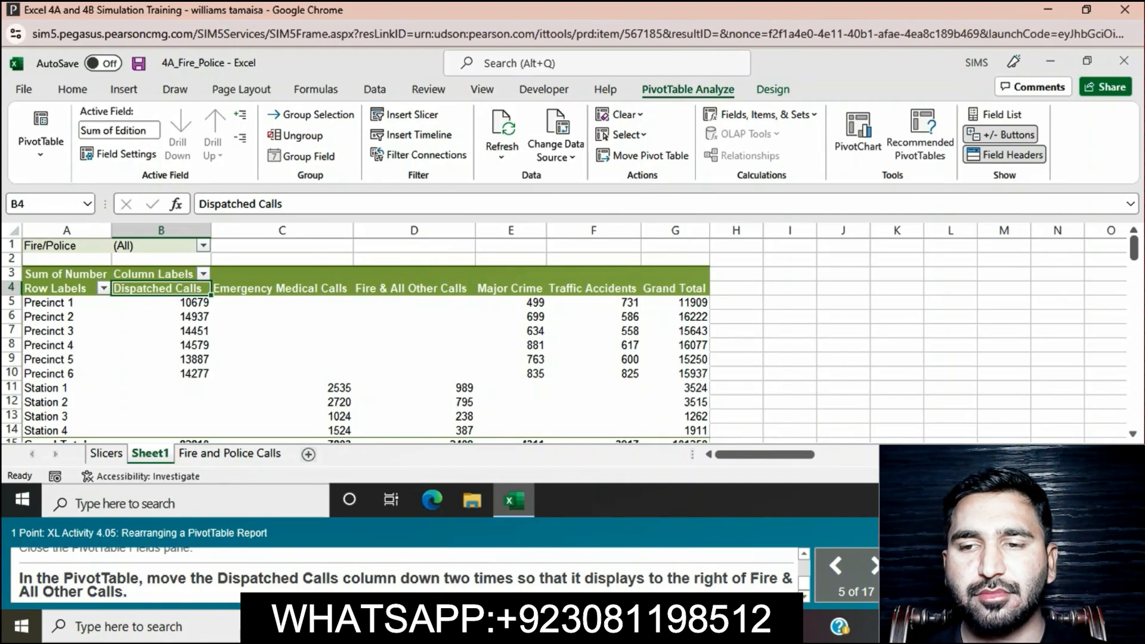
pyautogui.moveTo(161, 289)
pyautogui.mouseDown()
pyautogui.moveTo(283, 303)
pyautogui.moveTo(161, 260)
pyautogui.moveTo(161, 289)
pyautogui.mouseUp()
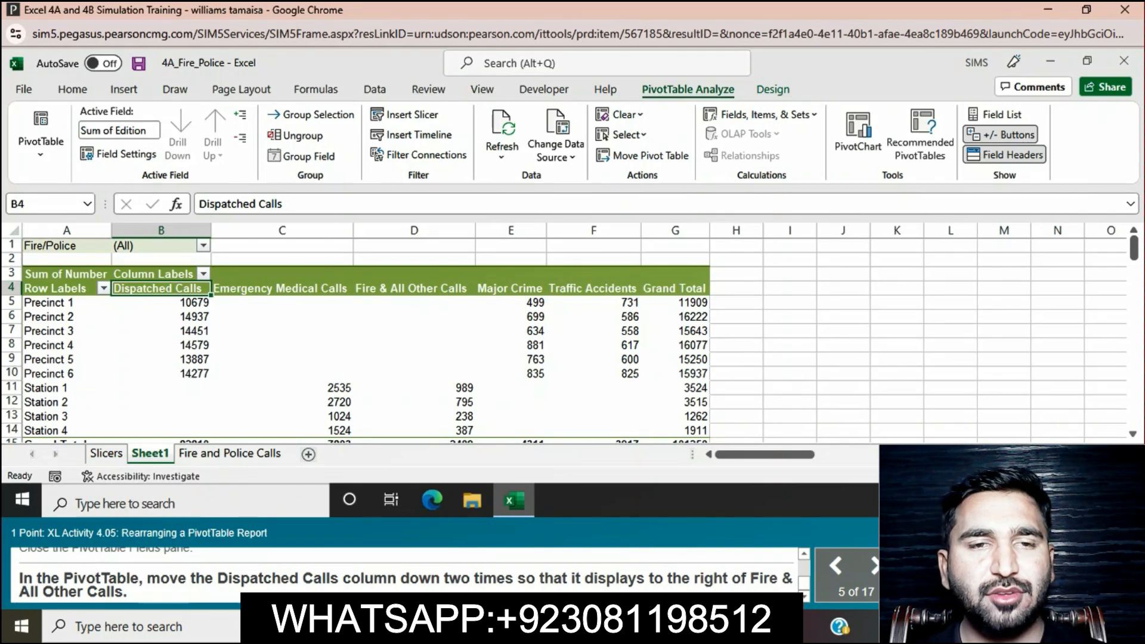
pyautogui.moveTo(210, 289); pyautogui.dragTo(459, 272)
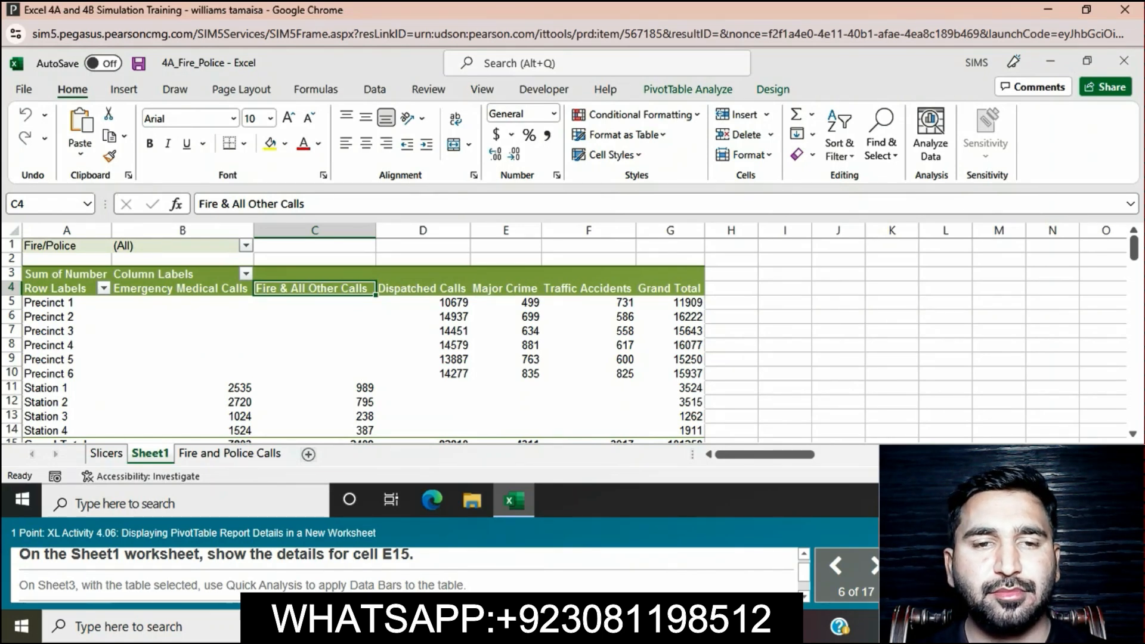
# Step: Show the details behind the Major Crime grand total in cell E15 of the Sheet1 PivotTable
pyautogui.scroll(-20, 573, 334)
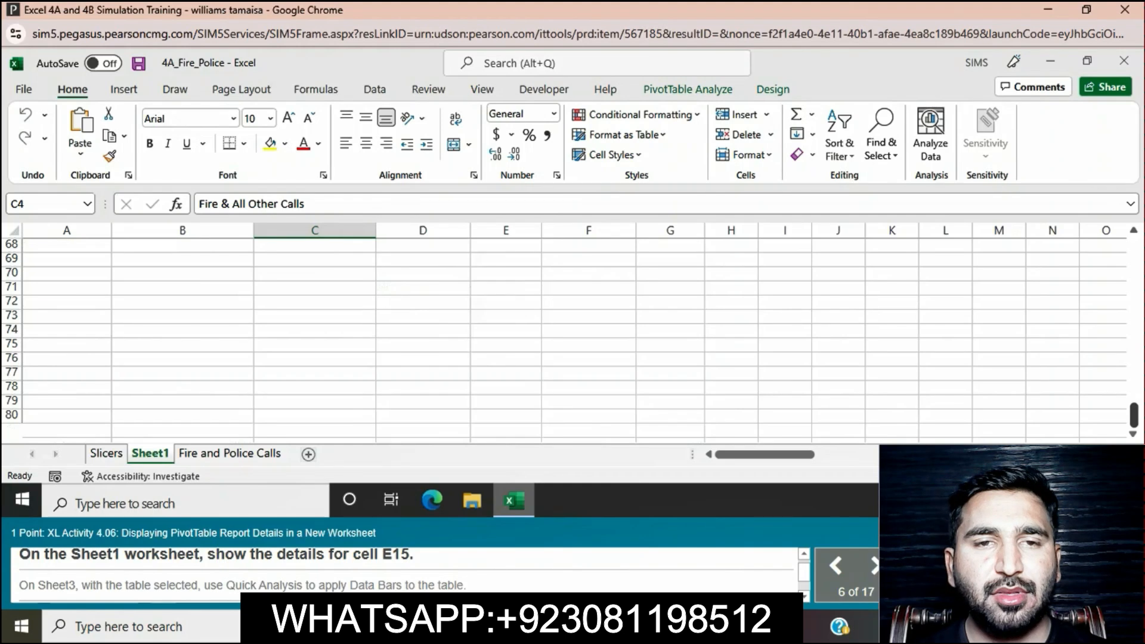
pyautogui.scroll(3, 572, 334)
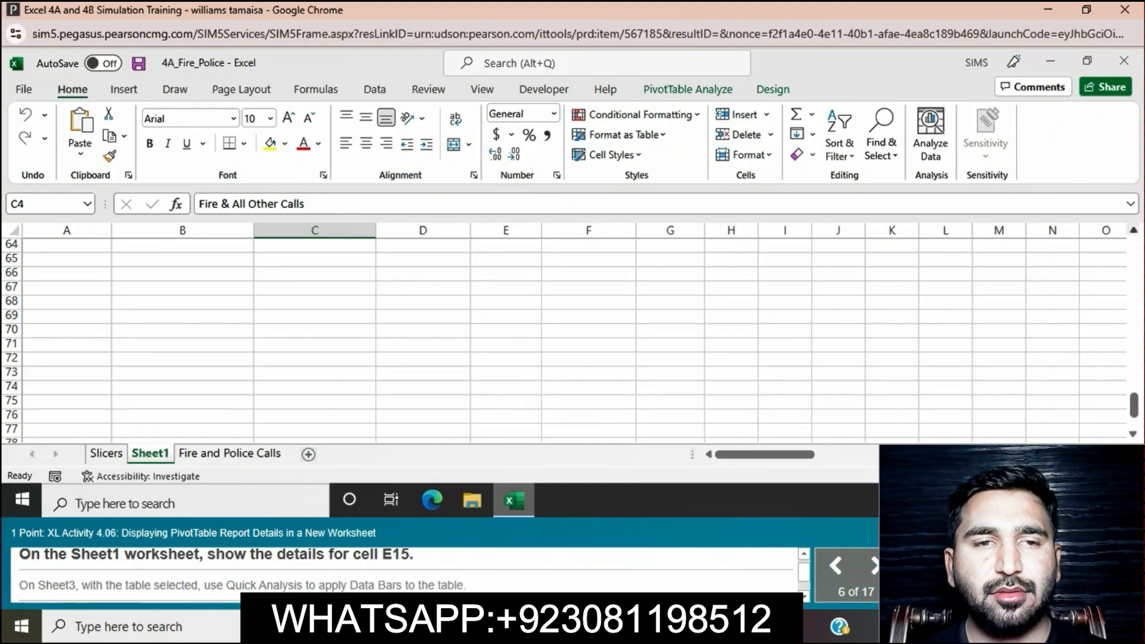
pyautogui.scroll(20, 573, 334)
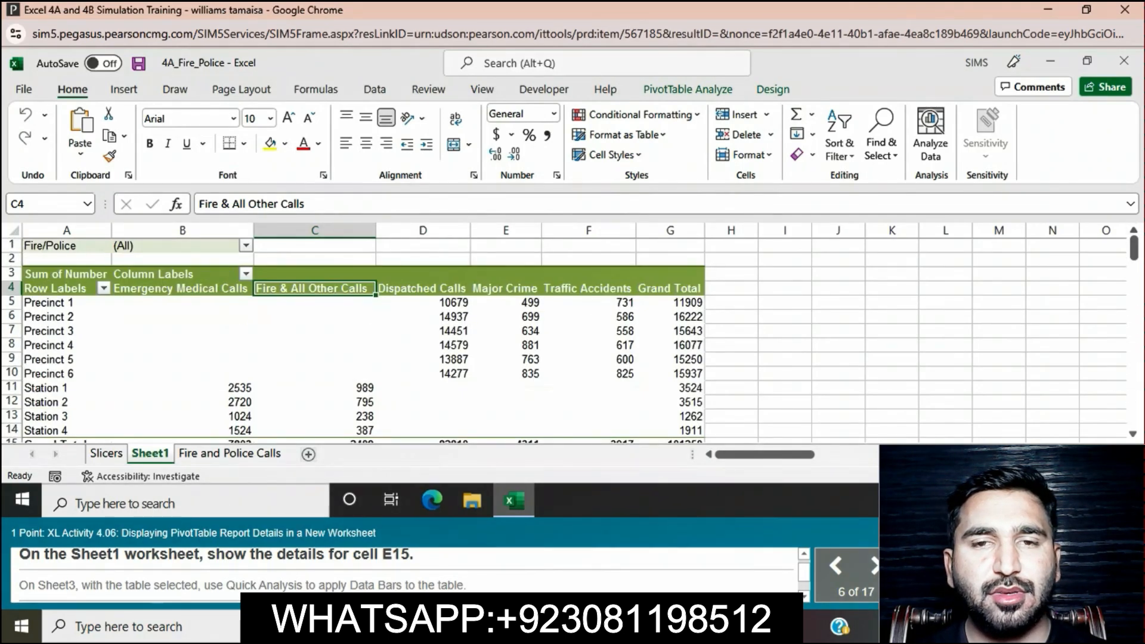
pyautogui.scroll(-1, 572, 334)
pyautogui.scroll(-1, 573, 334)
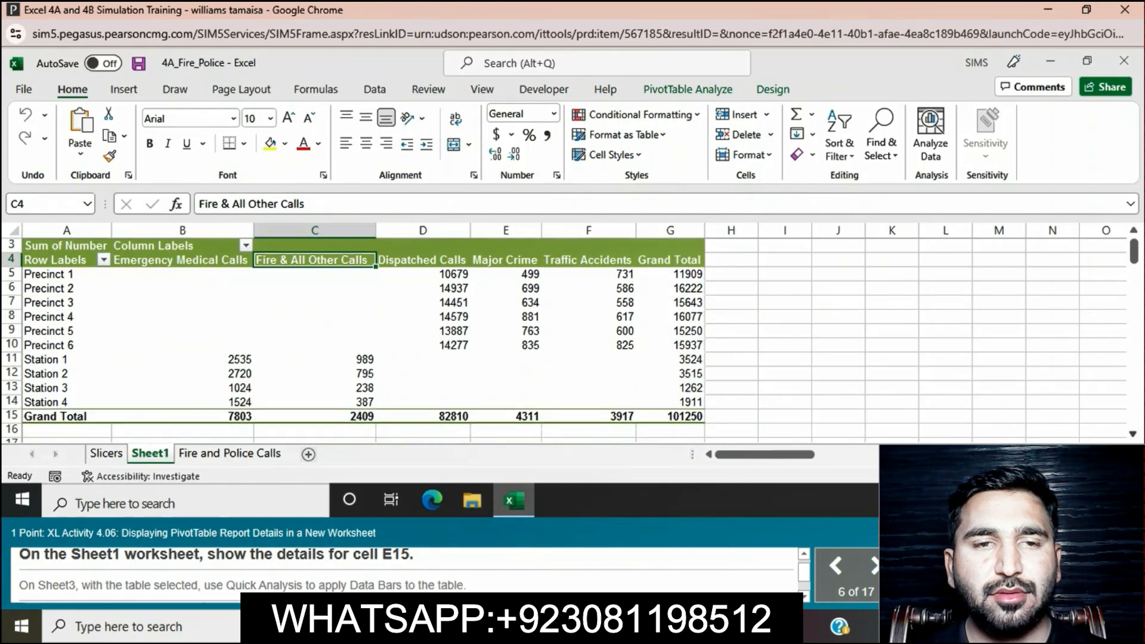
pyautogui.click(506, 416)
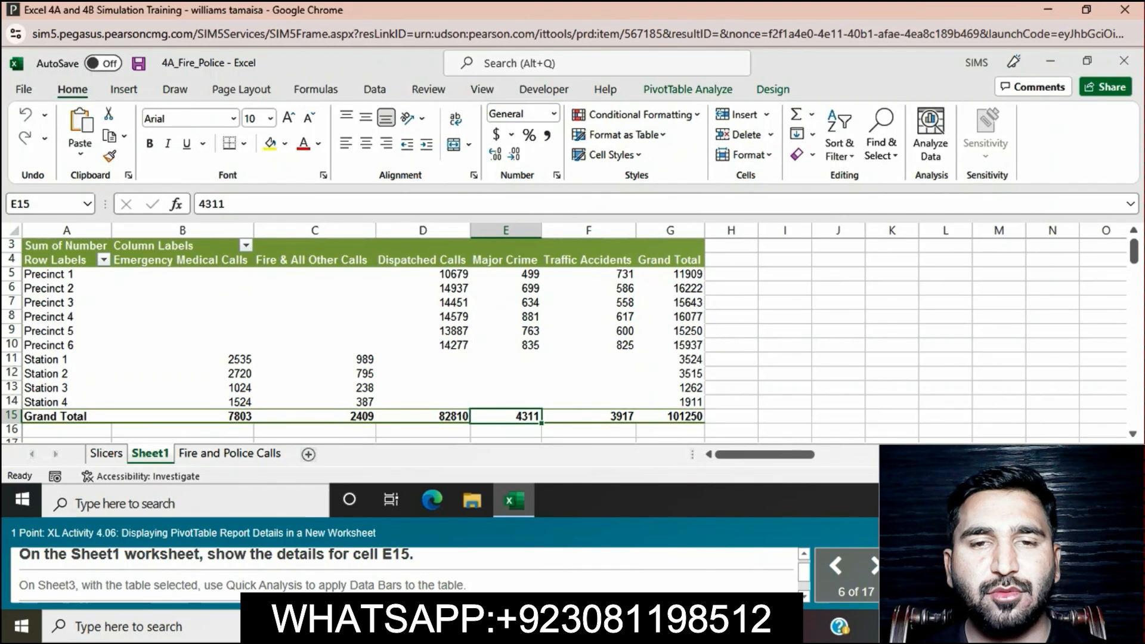
pyautogui.rightClick(512, 416)
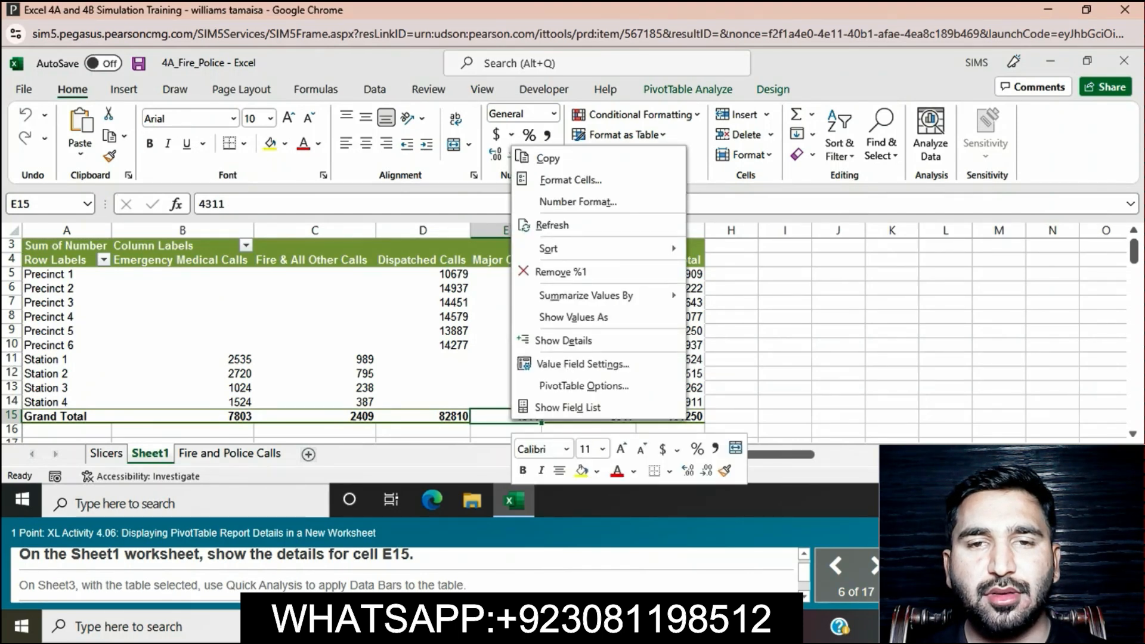
pyautogui.click(564, 340)
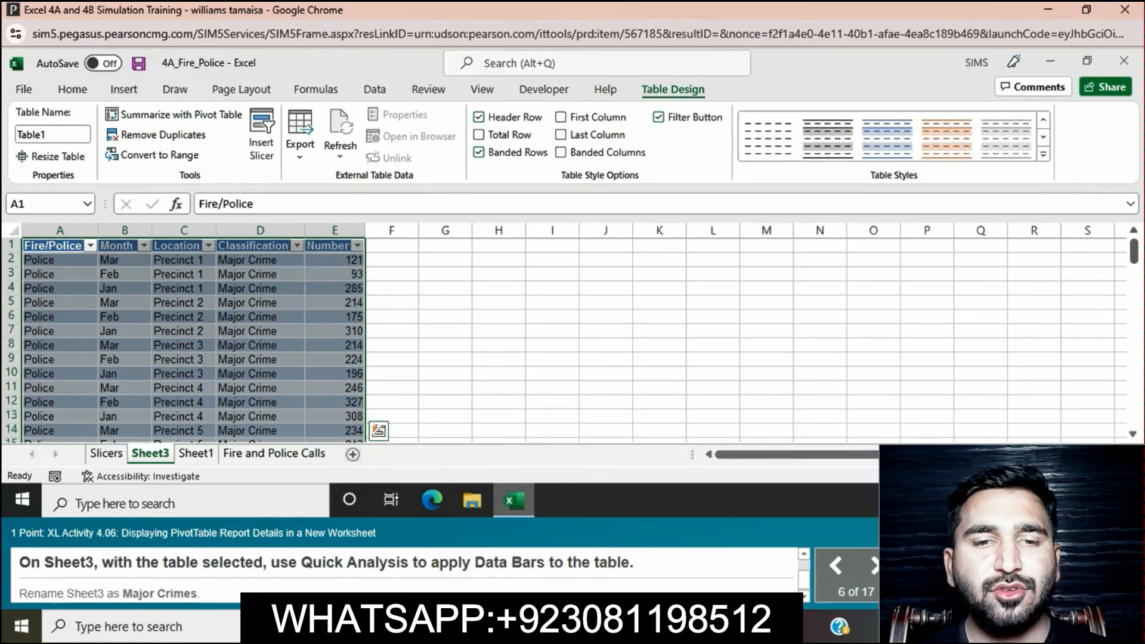
# Step: Apply Data Bars to the selected details table with Quick Analysis and rename Sheet3 as Major Crimes
pyautogui.hotkey('ctrl', 'q')
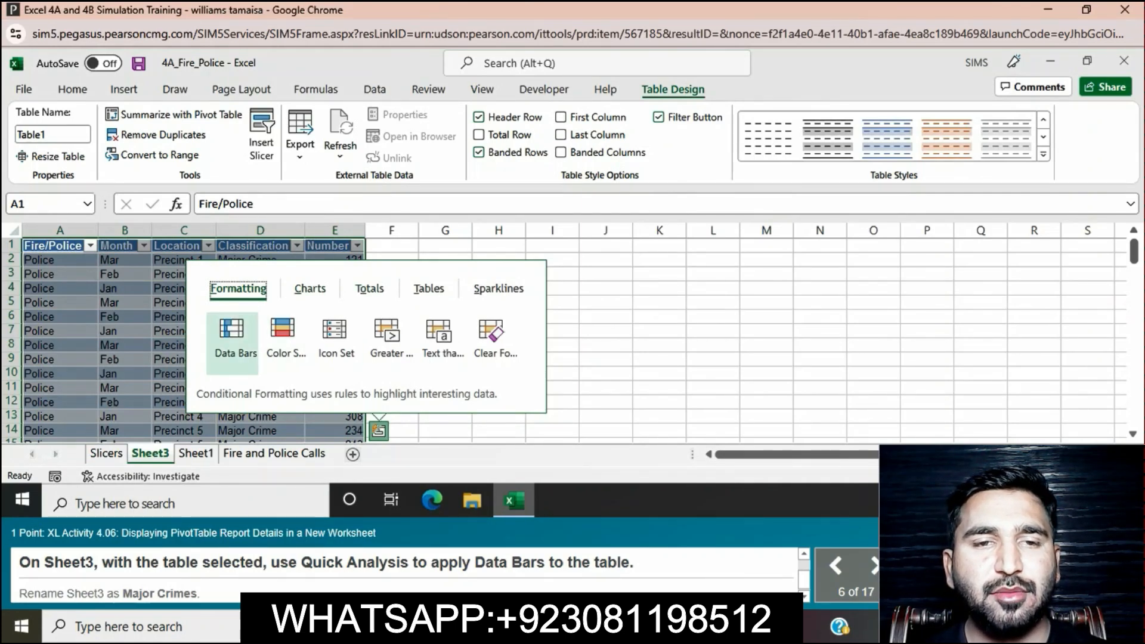
pyautogui.click(234, 337)
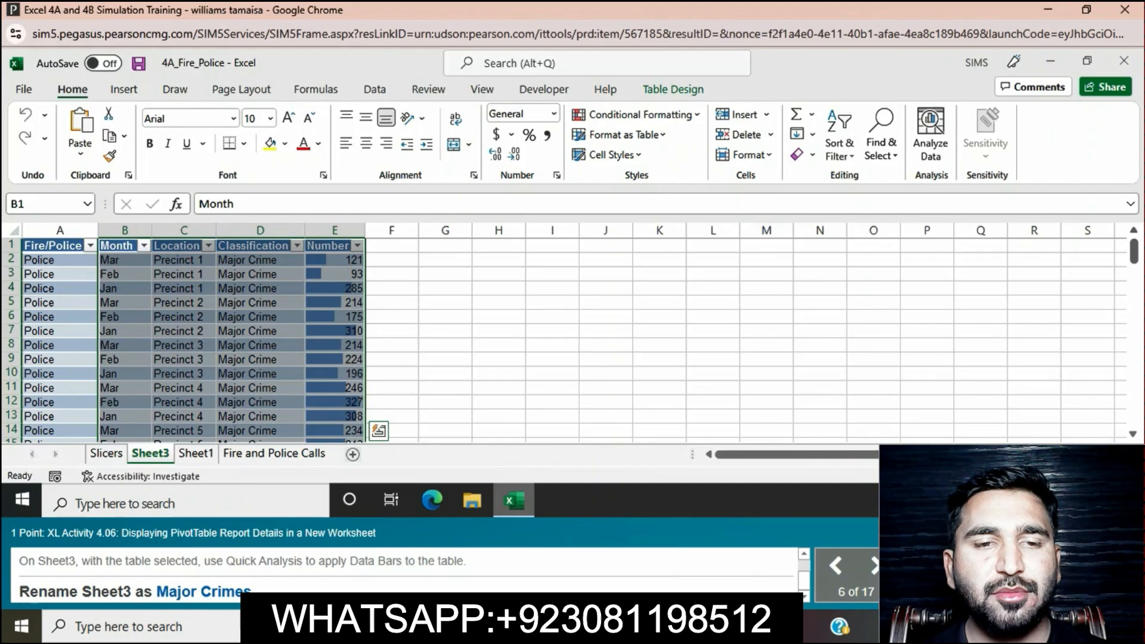
pyautogui.rightClick(161, 455)
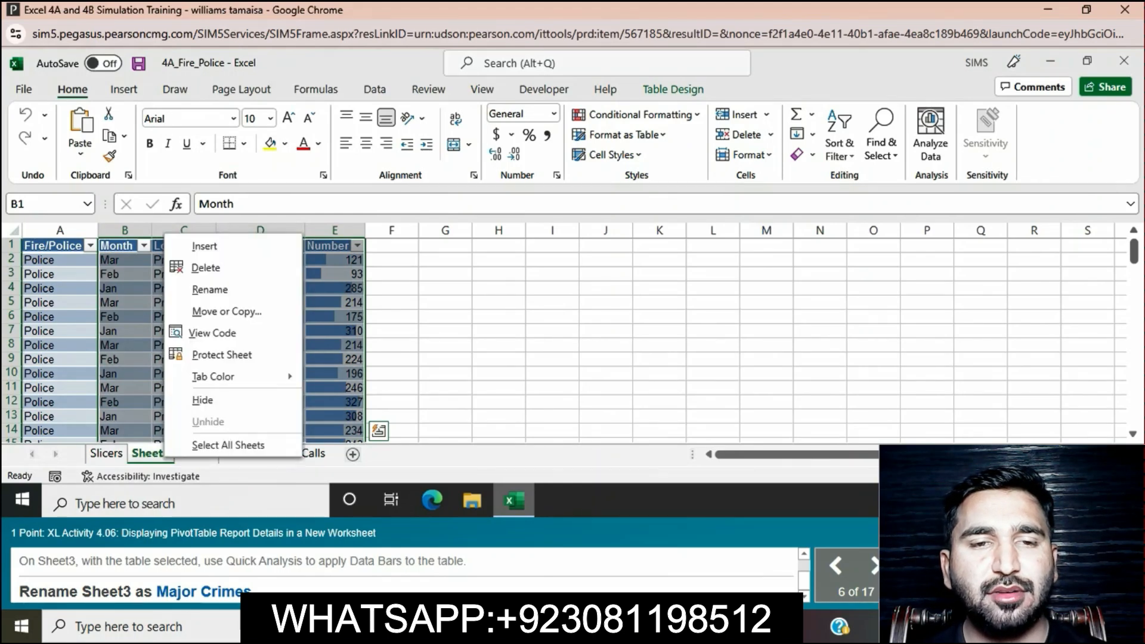
pyautogui.click(209, 289)
pyautogui.press('BackSpace')
pyautogui.write('M')
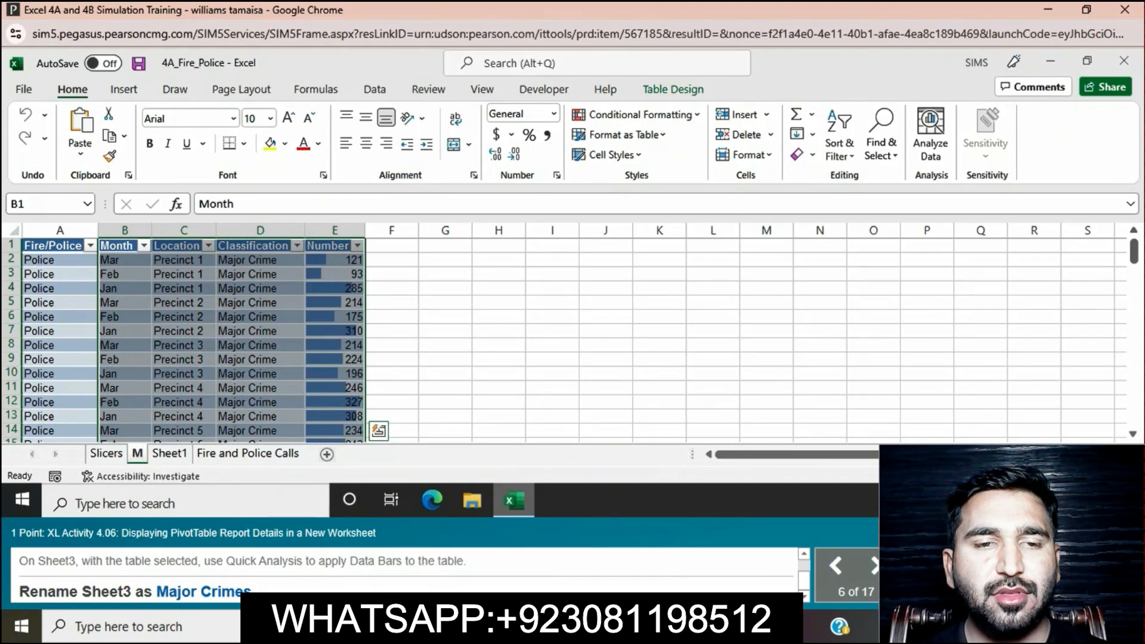
pyautogui.write('ajor')
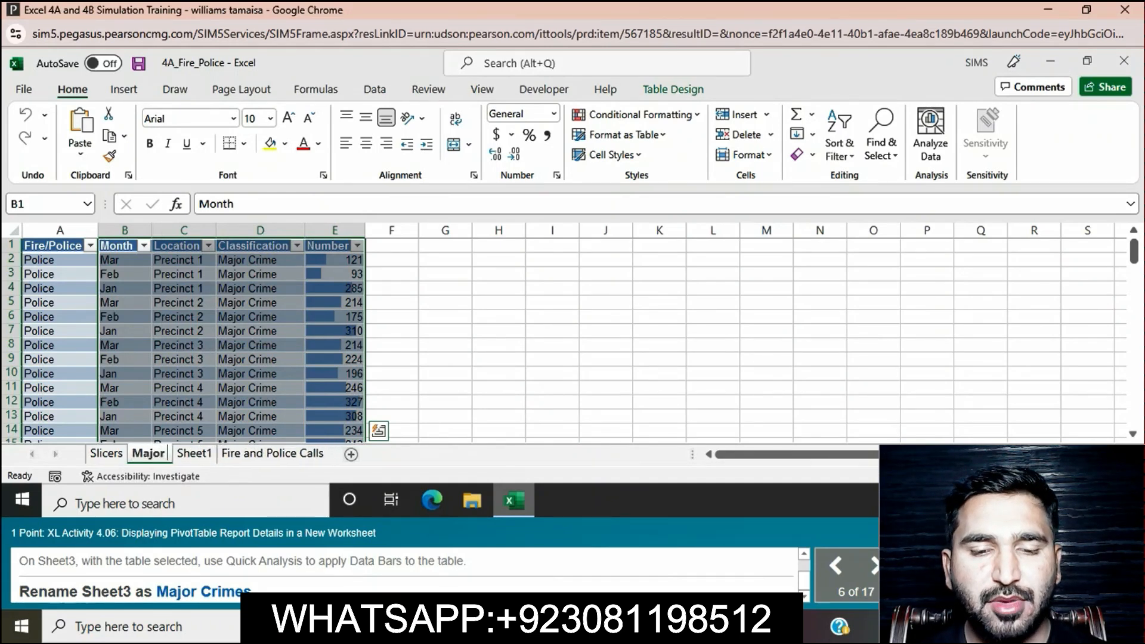
pyautogui.write(' Cr')
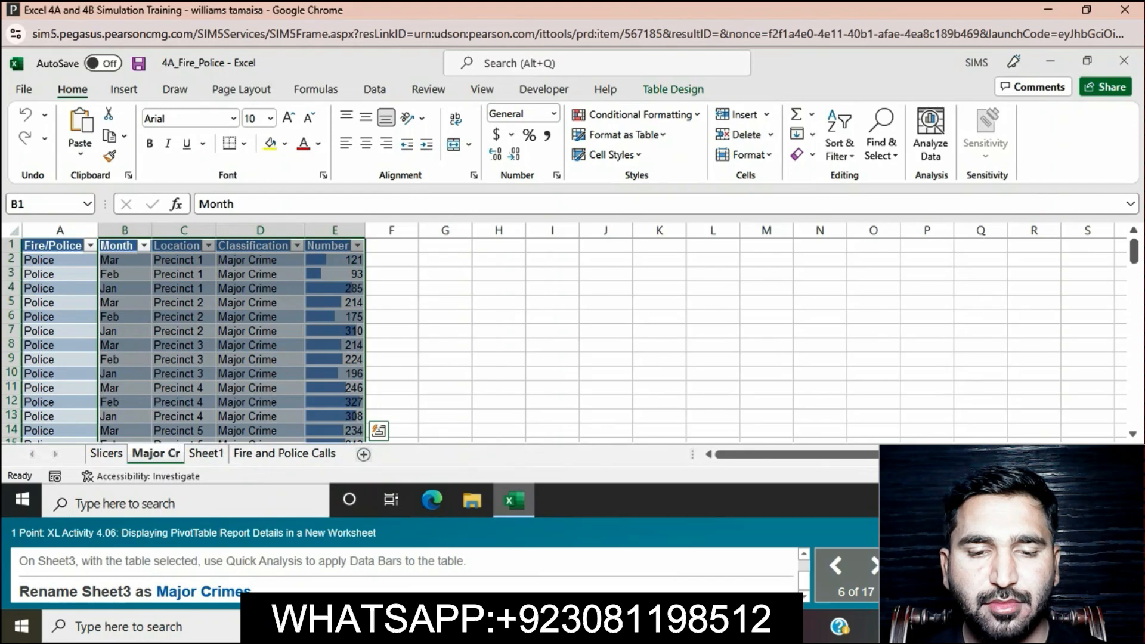
pyautogui.write('imes')
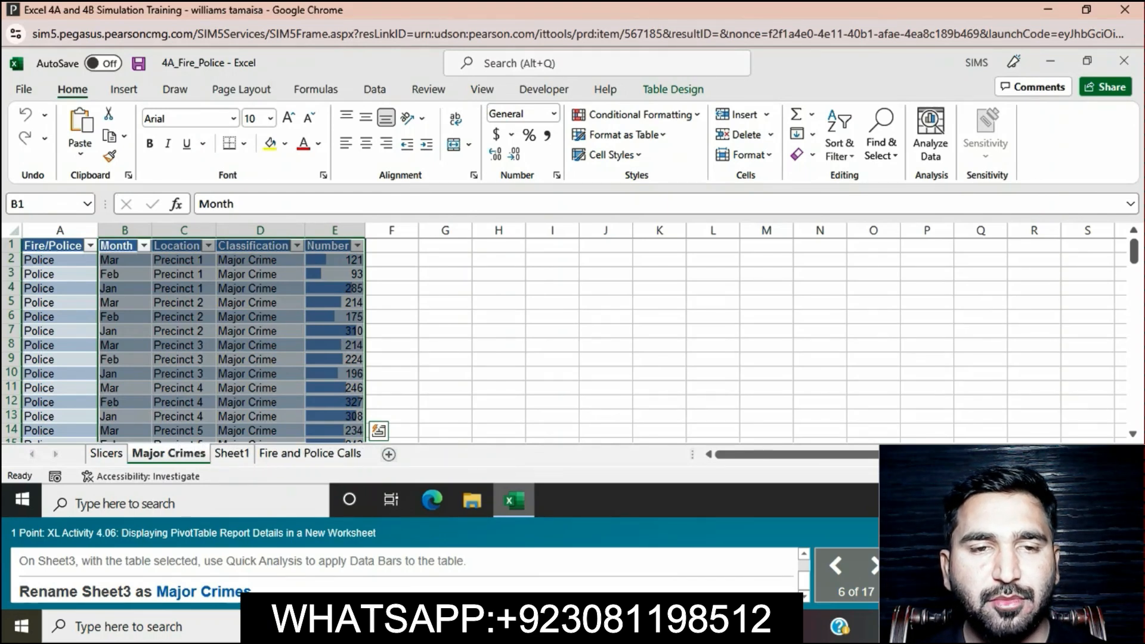
pyautogui.press('Return')
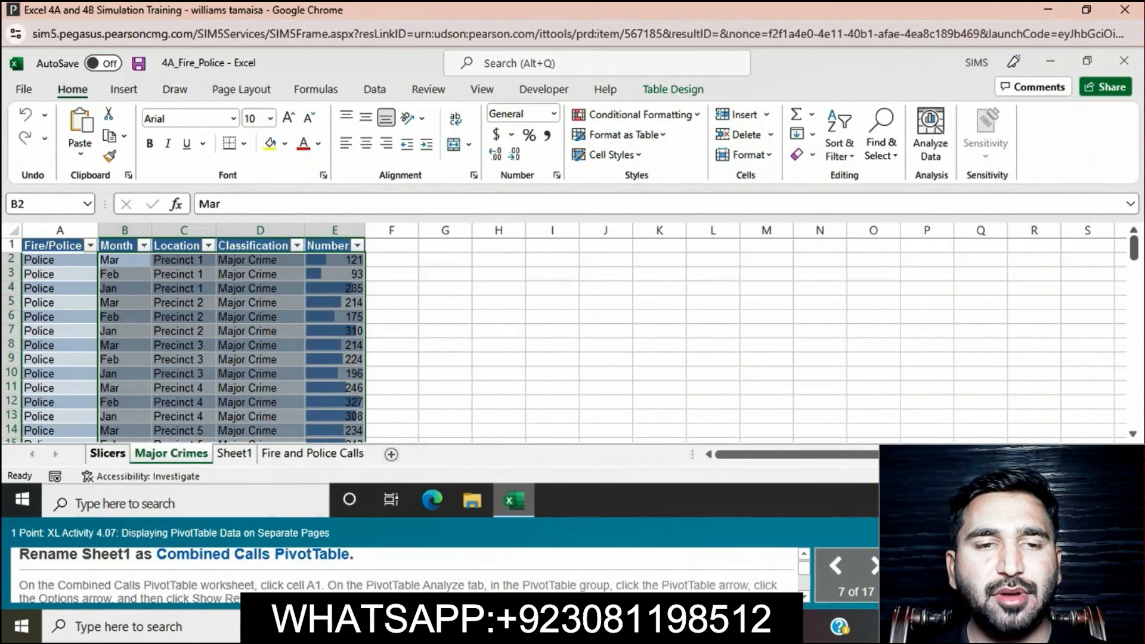
# Step: Rename the Sheet1 worksheet as Combined Calls PivotTable
pyautogui.click(232, 453)
pyautogui.rightClick(229, 454)
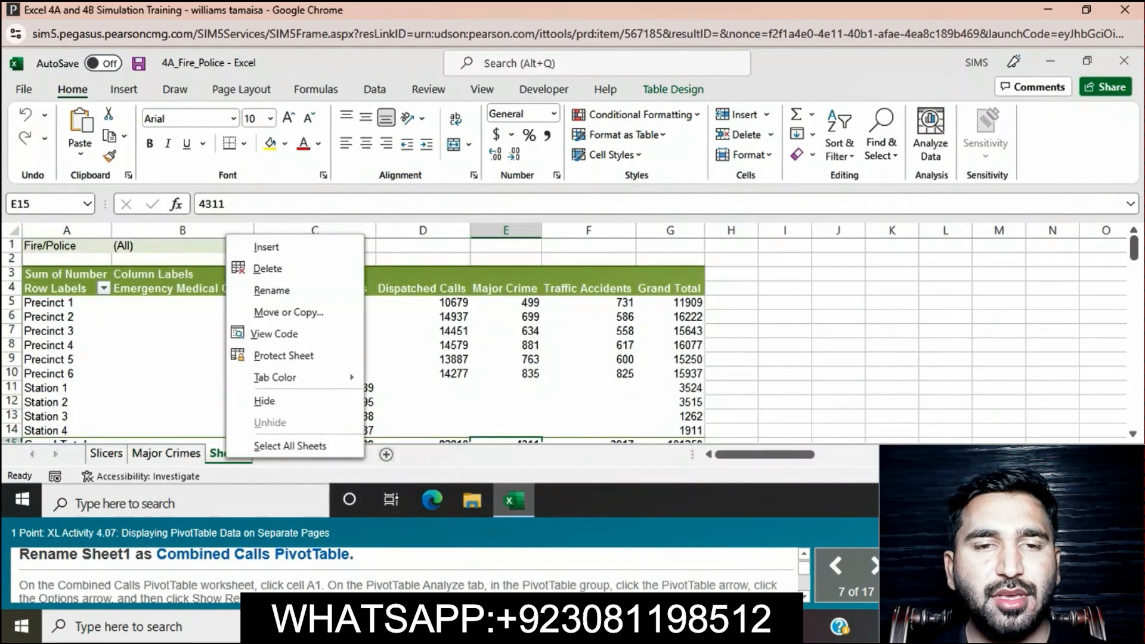
pyautogui.click(272, 290)
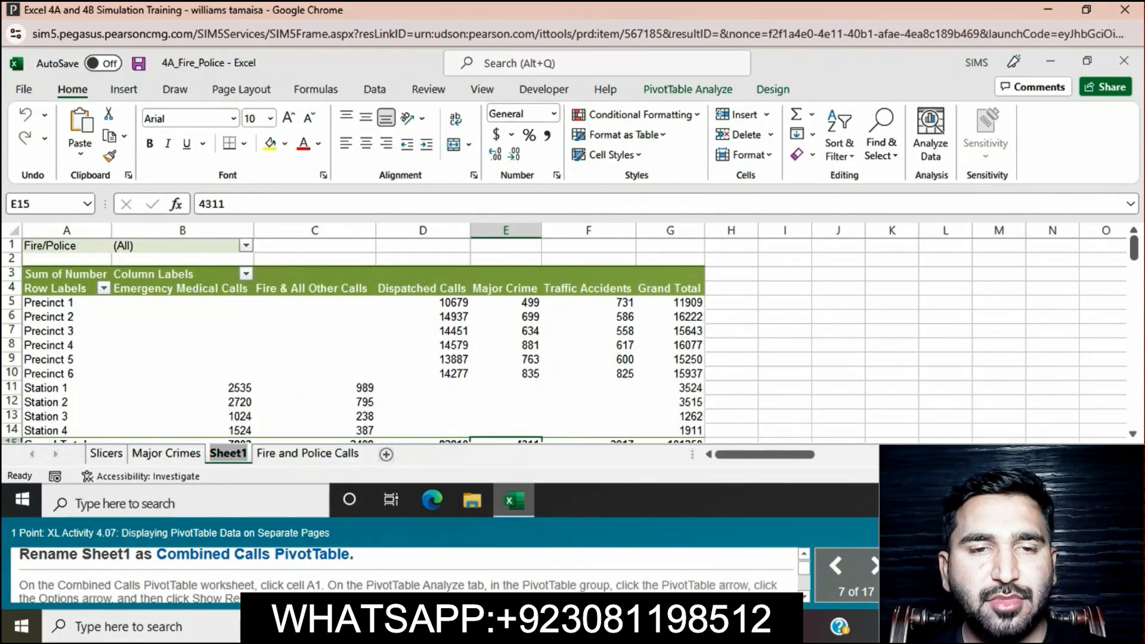
pyautogui.write('C')
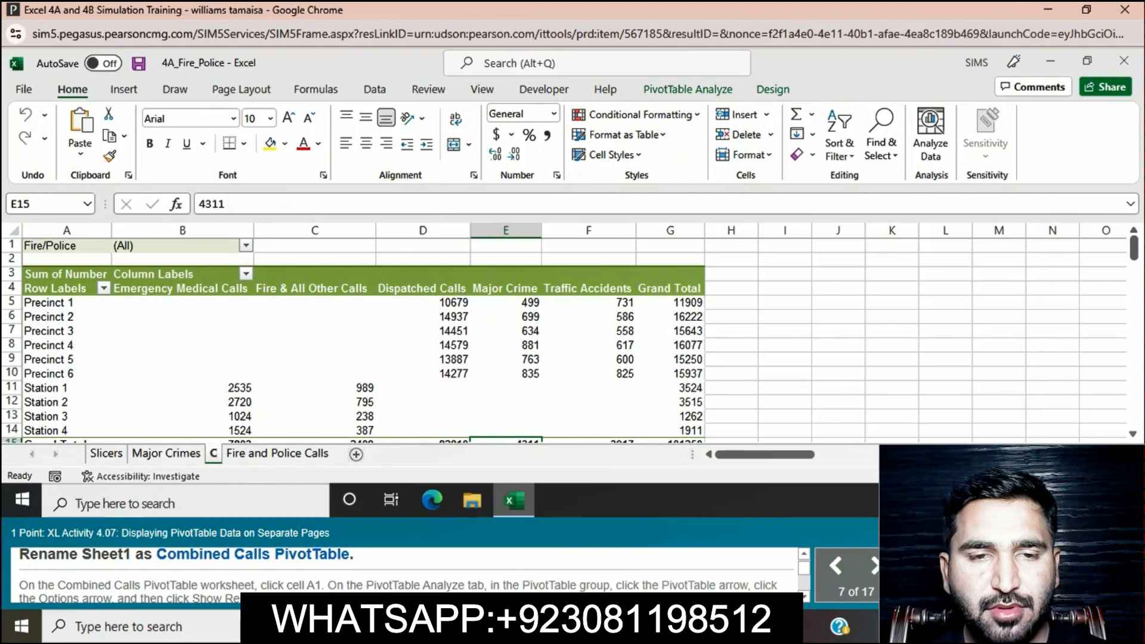
pyautogui.write('o')
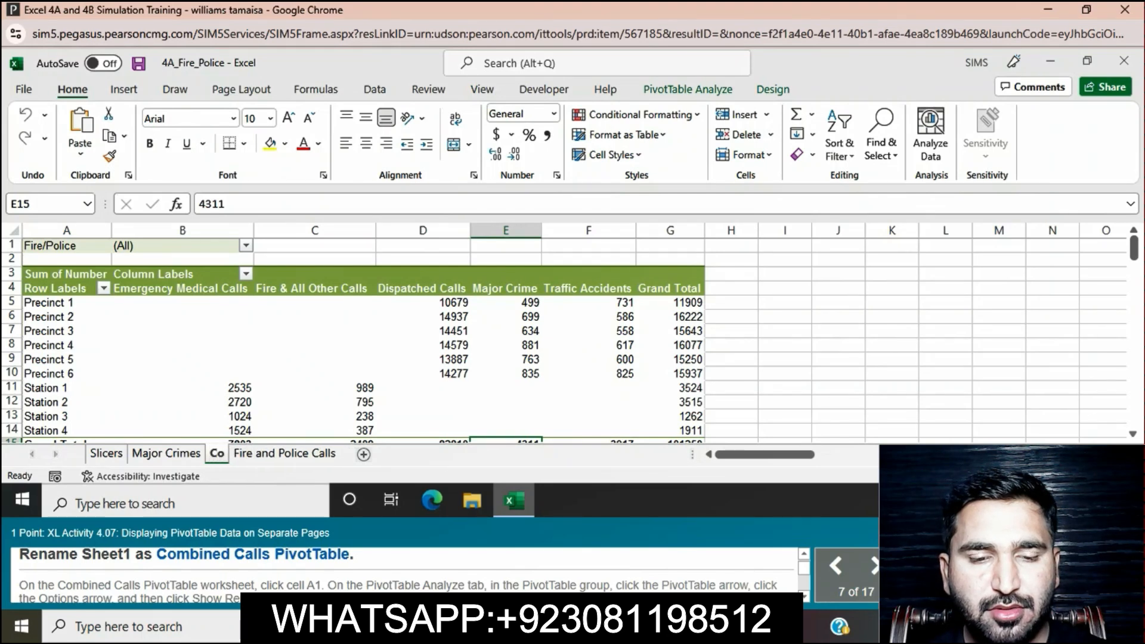
pyautogui.write('mbined')
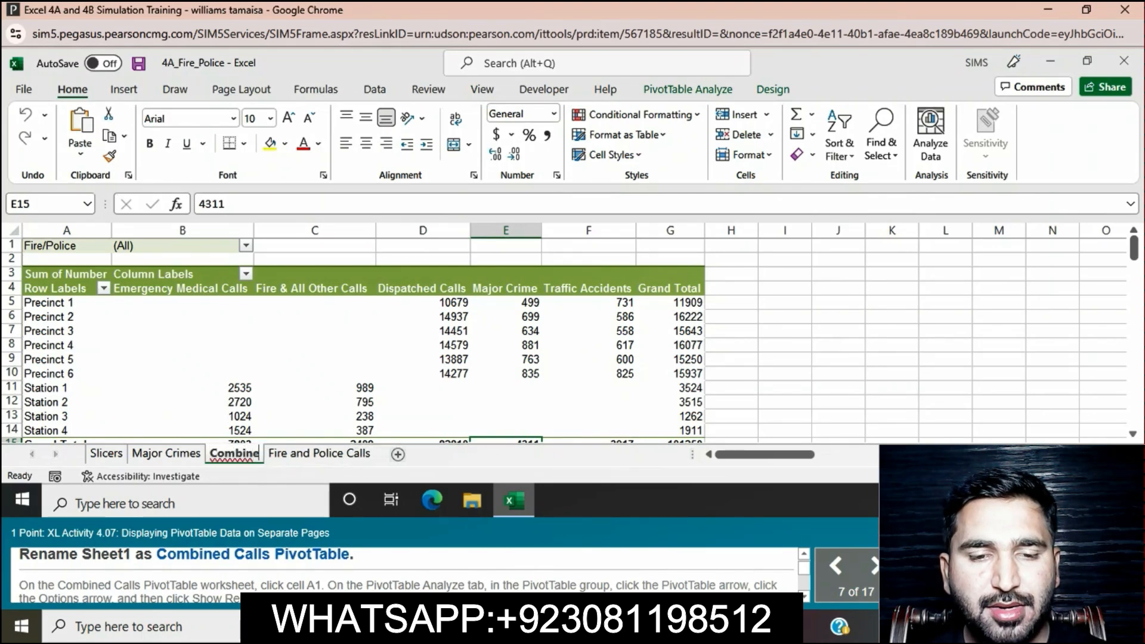
pyautogui.write(' Calls')
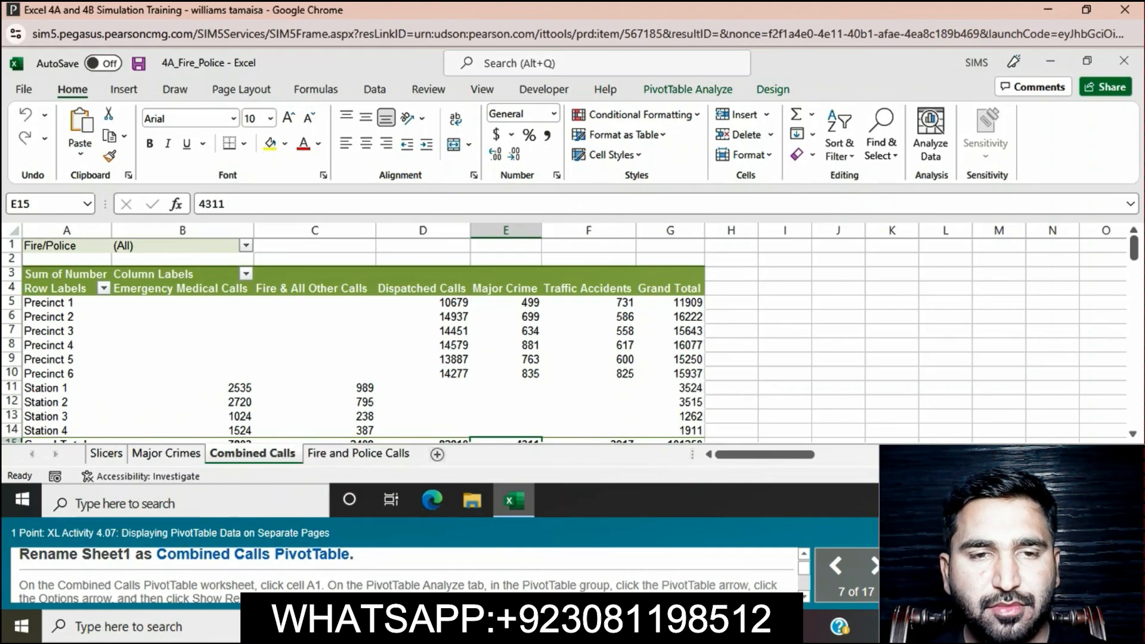
pyautogui.write(' Pivot')
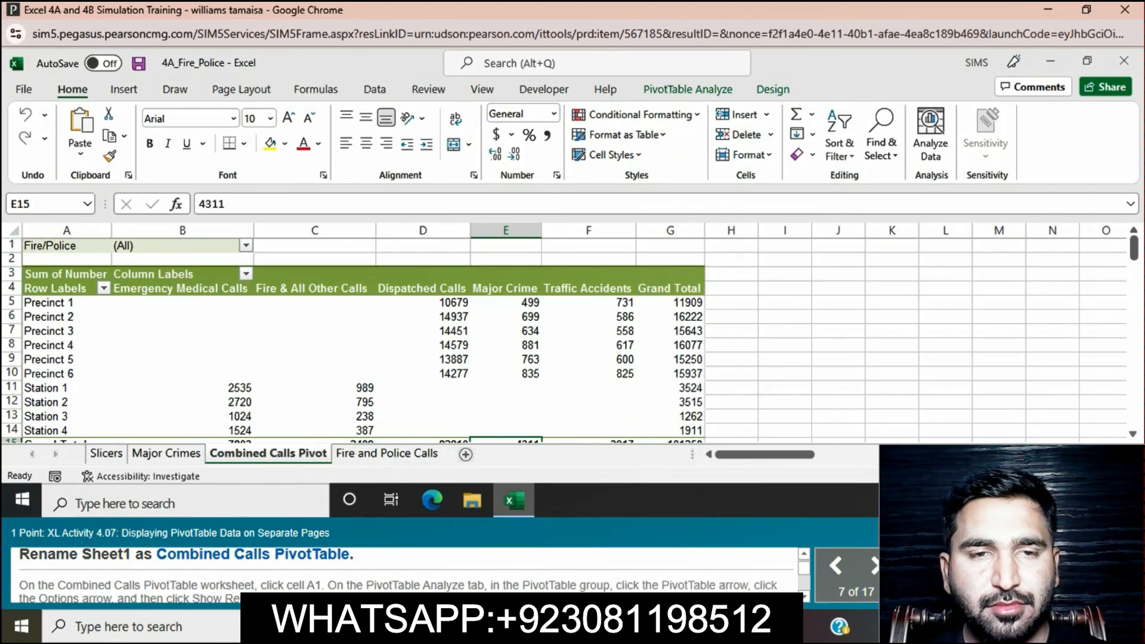
pyautogui.write('Table')
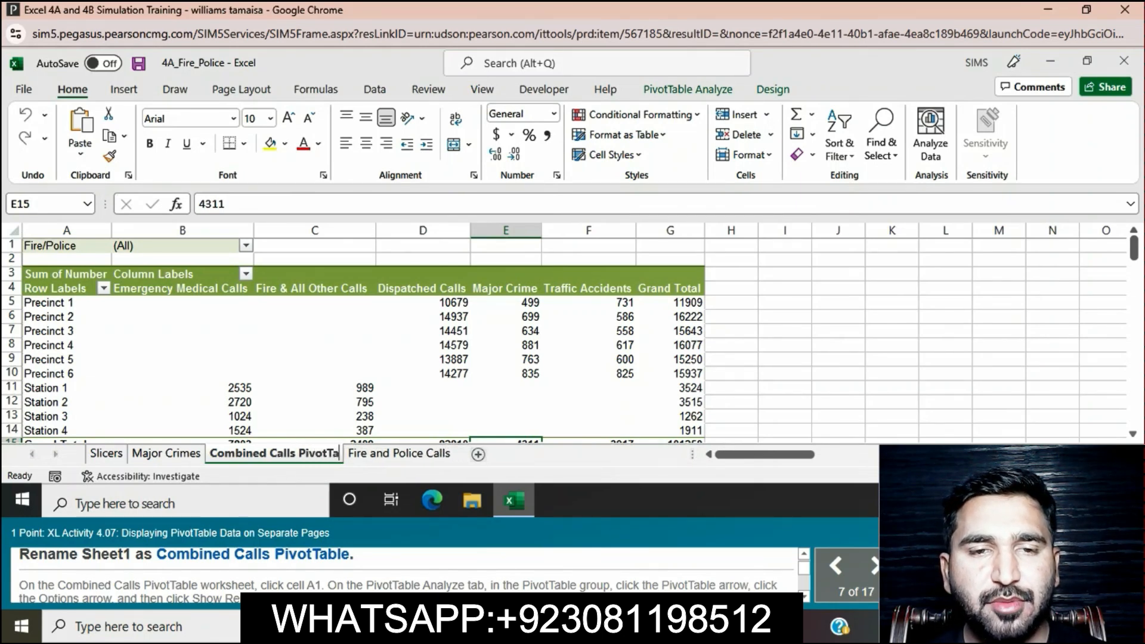
pyautogui.press('Return')
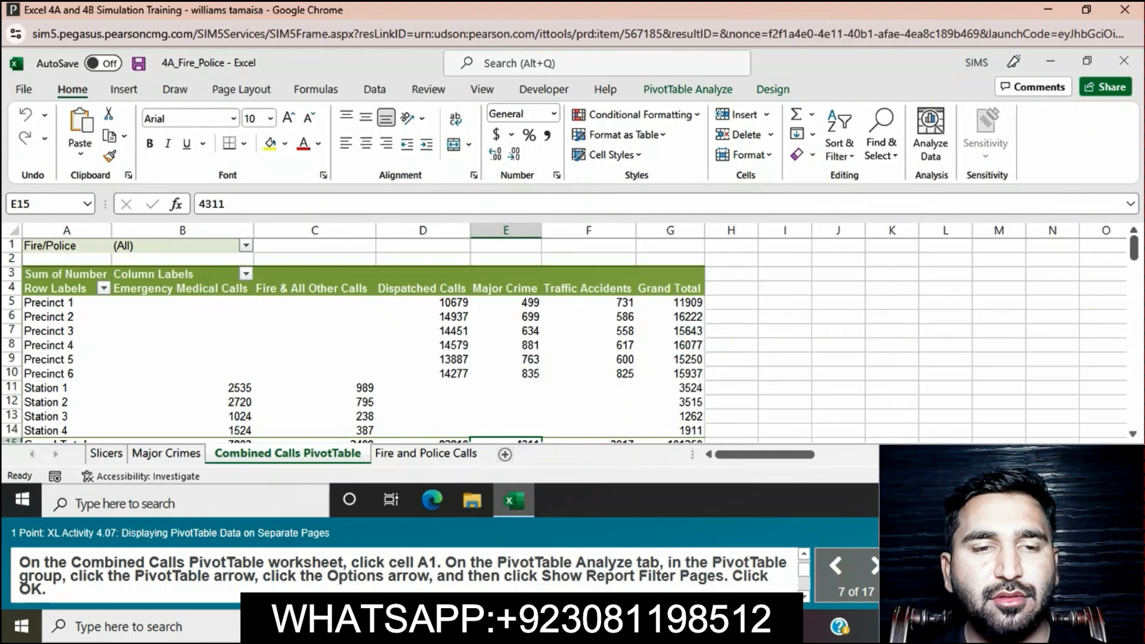
# Step: Show the report filter pages for the Fire/Police field of the Combined Calls PivotTable, starting from cell A1
pyautogui.click(66, 246)
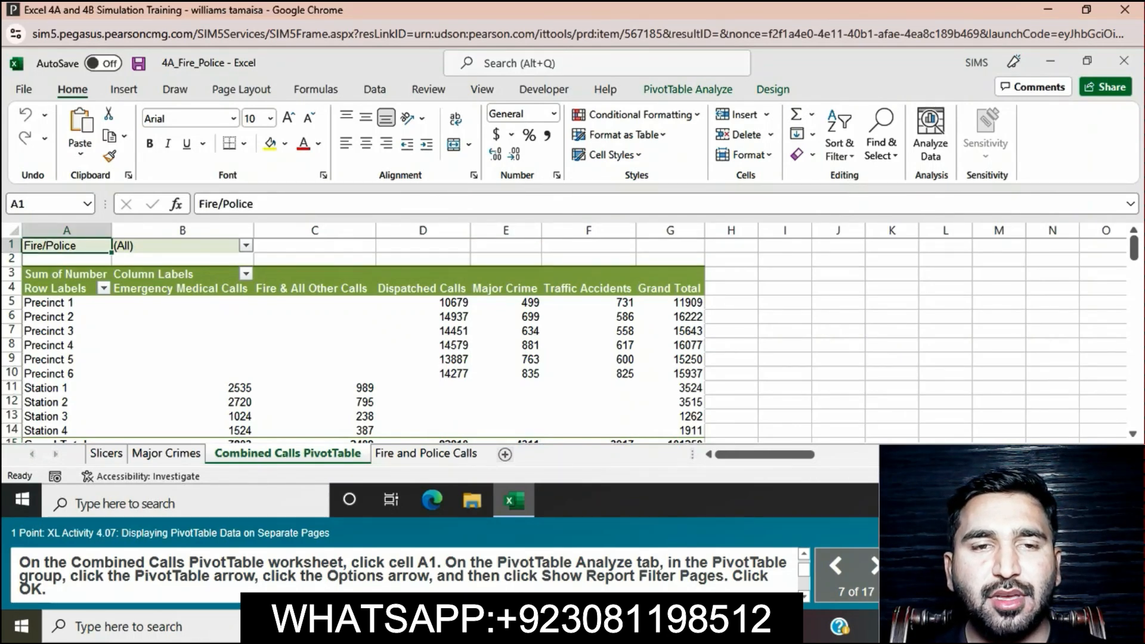
pyautogui.click(688, 90)
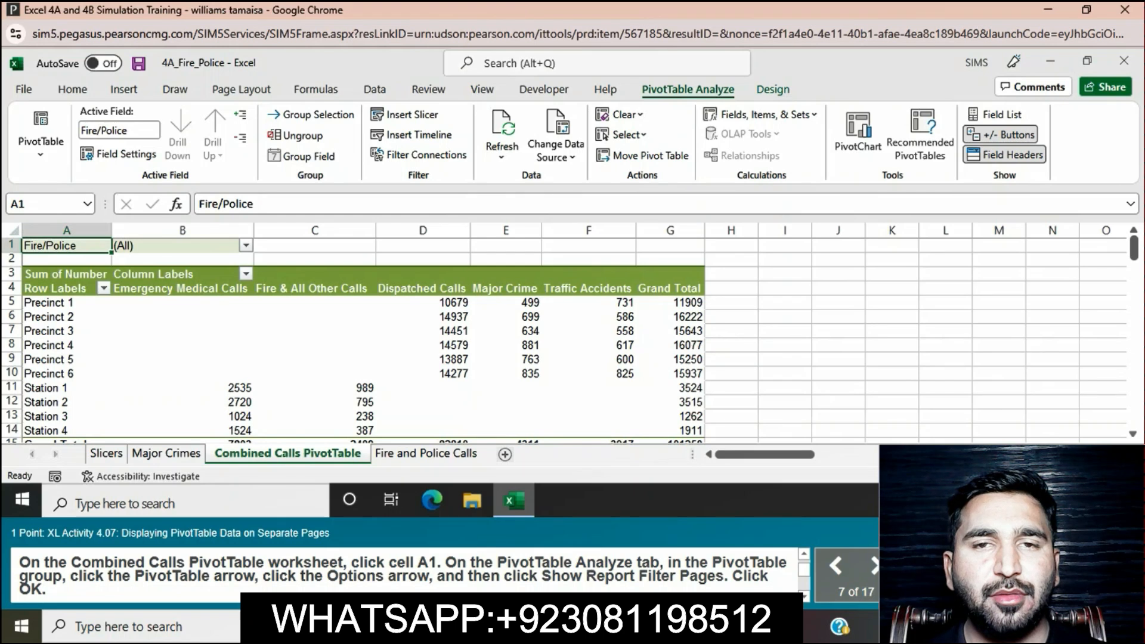
pyautogui.click(40, 142)
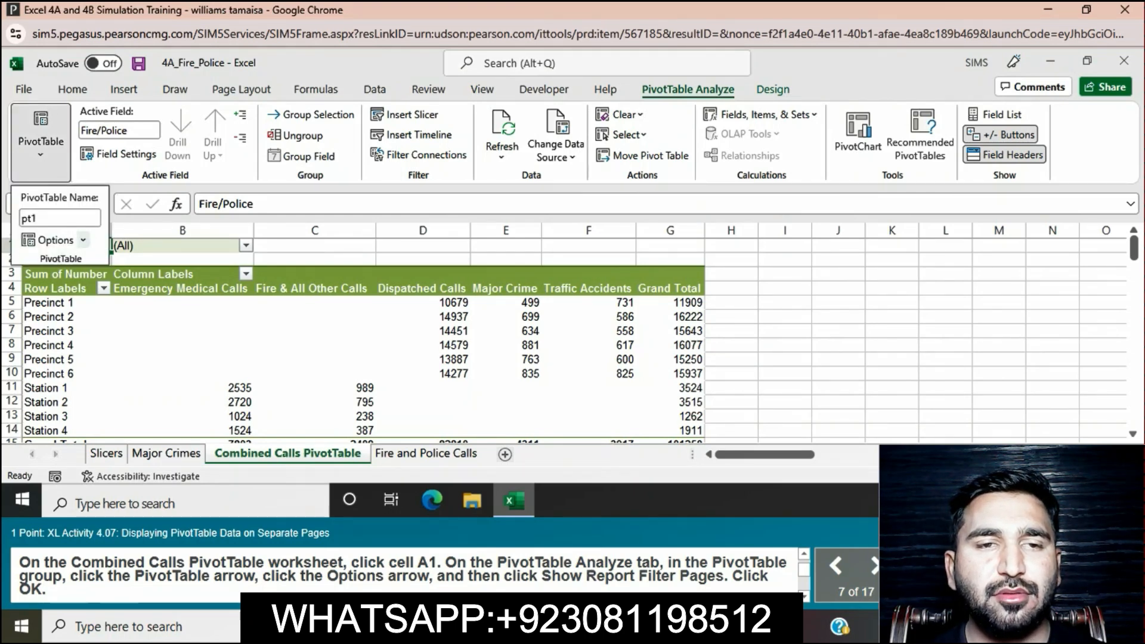
pyautogui.click(83, 240)
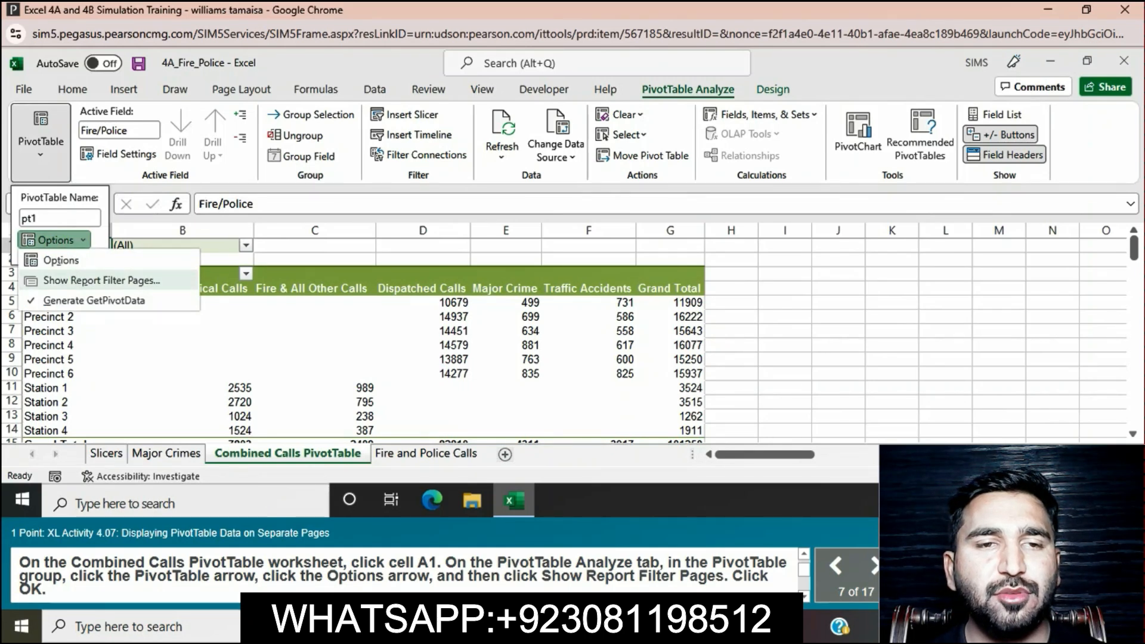
pyautogui.click(101, 280)
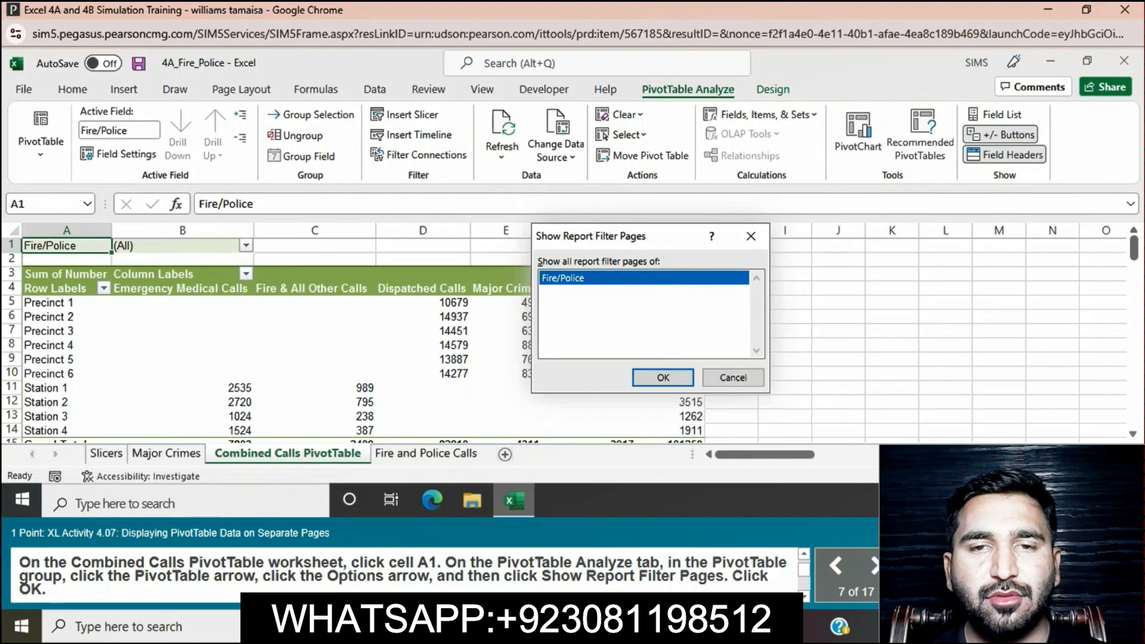
pyautogui.press('Return')
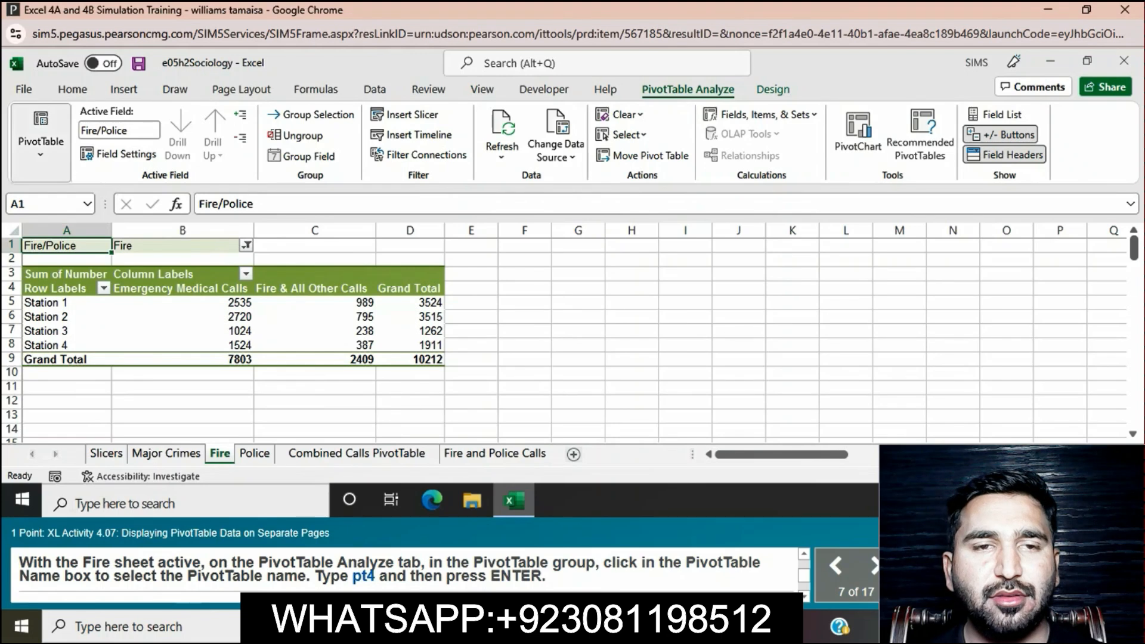
# Step: Name the PivotTable on the Fire sheet pt4
pyautogui.click(40, 141)
pyautogui.click(59, 218)
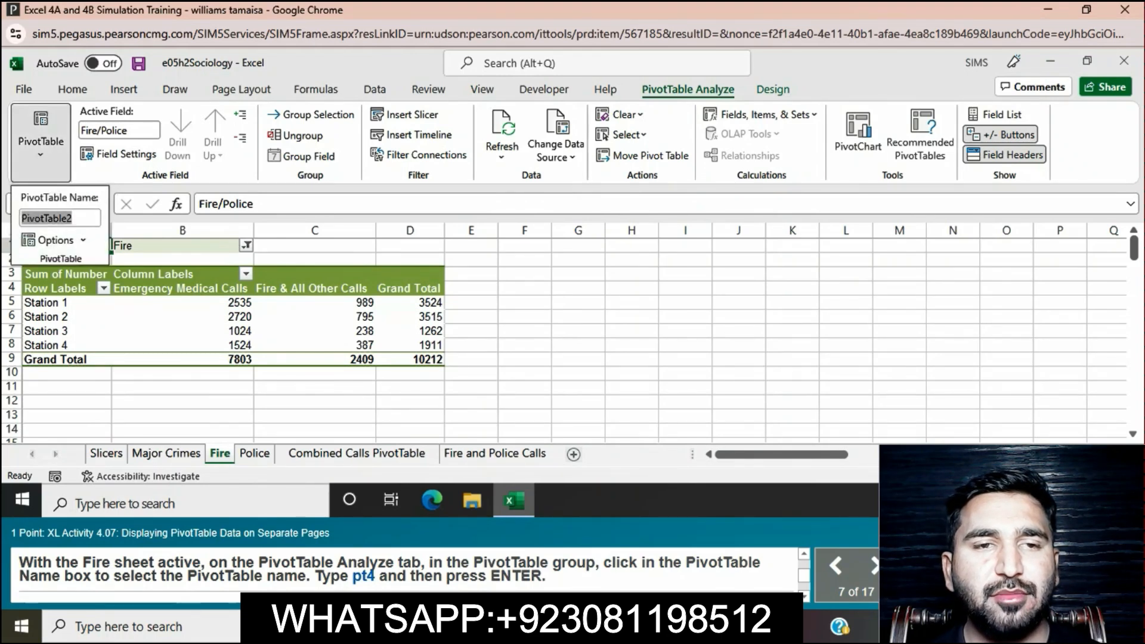
pyautogui.write('pt4')
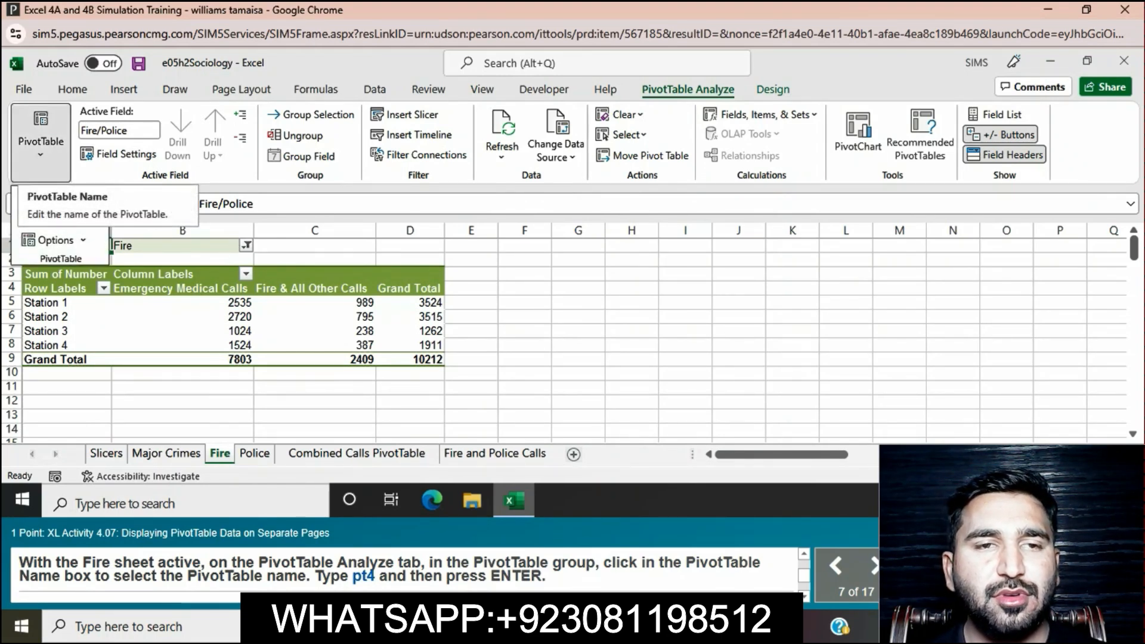
pyautogui.press('Return')
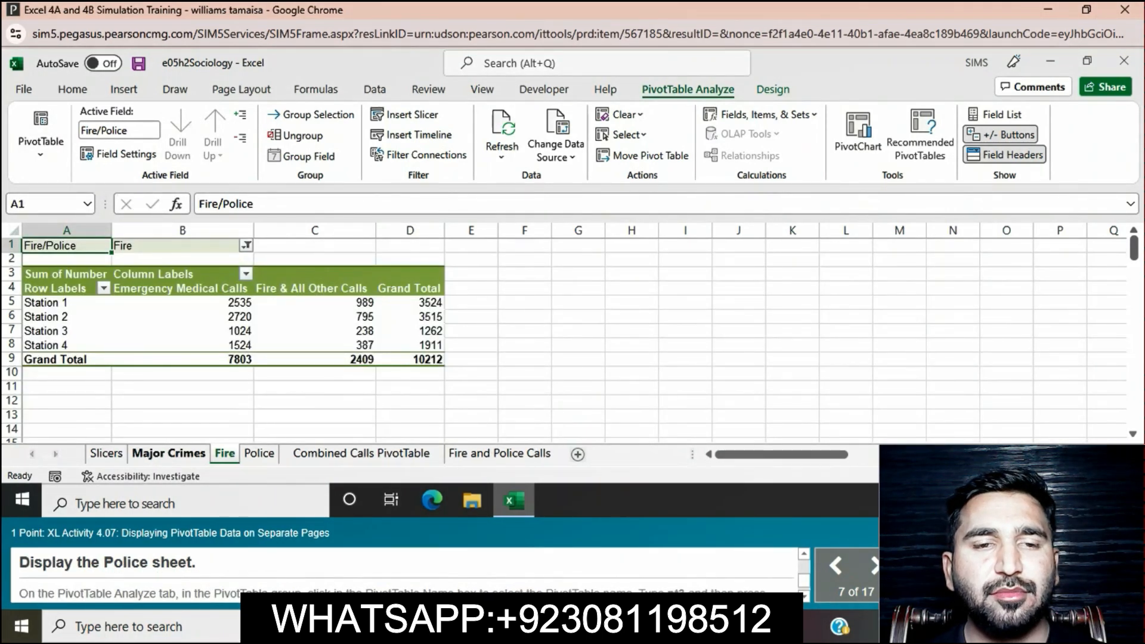
# Step: Display the Police sheet and name its PivotTable pt3
pyautogui.click(255, 453)
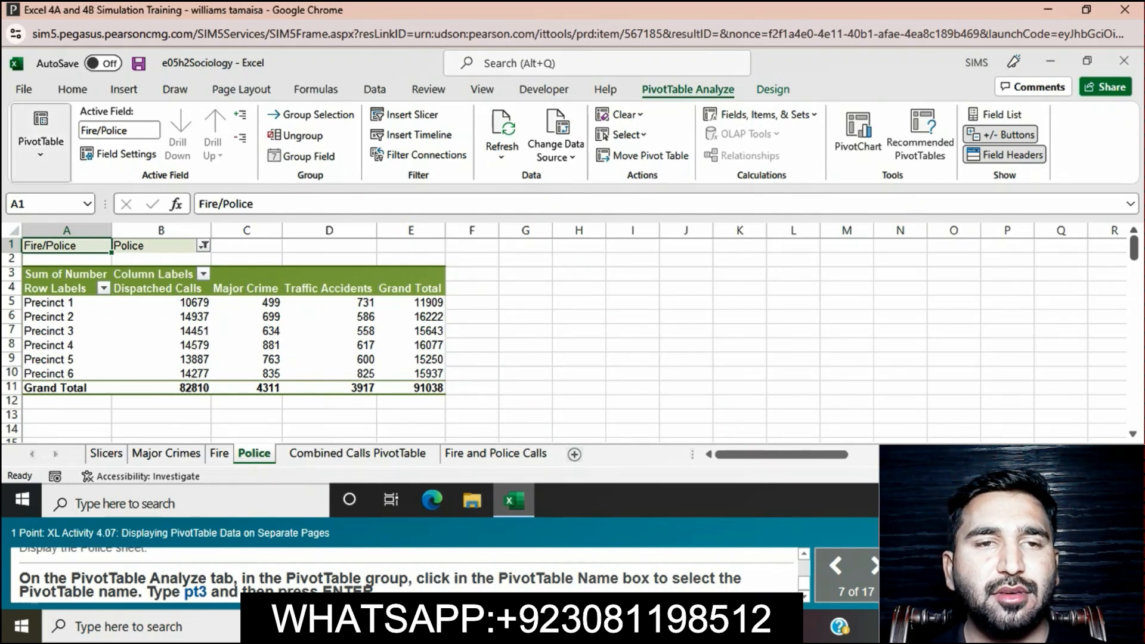
pyautogui.click(41, 141)
pyautogui.click(60, 217)
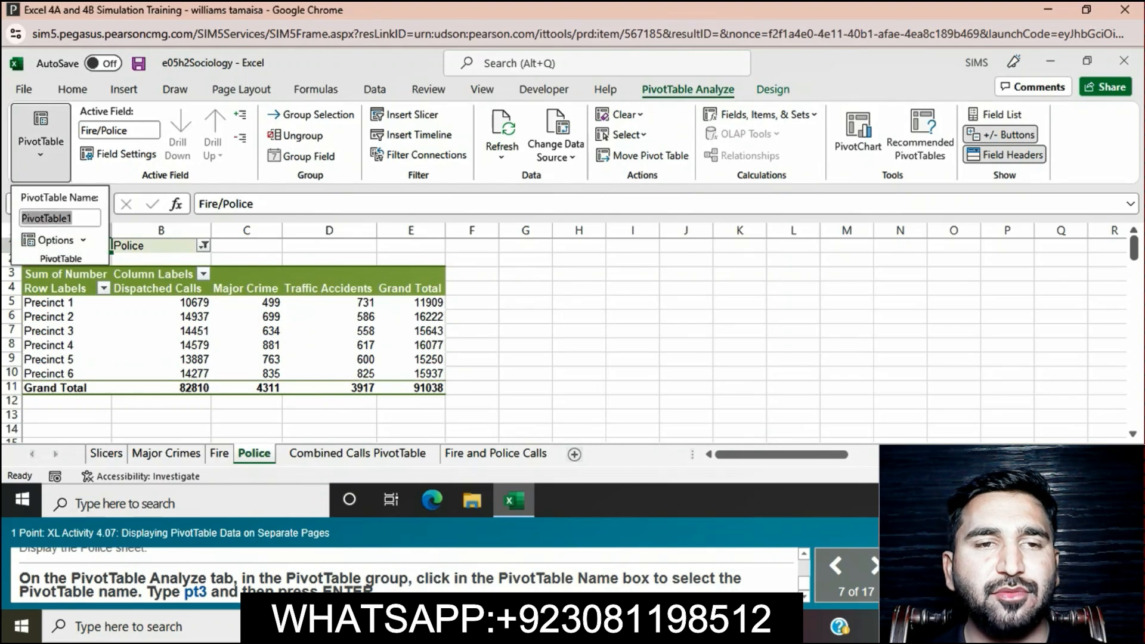
pyautogui.write('pt3')
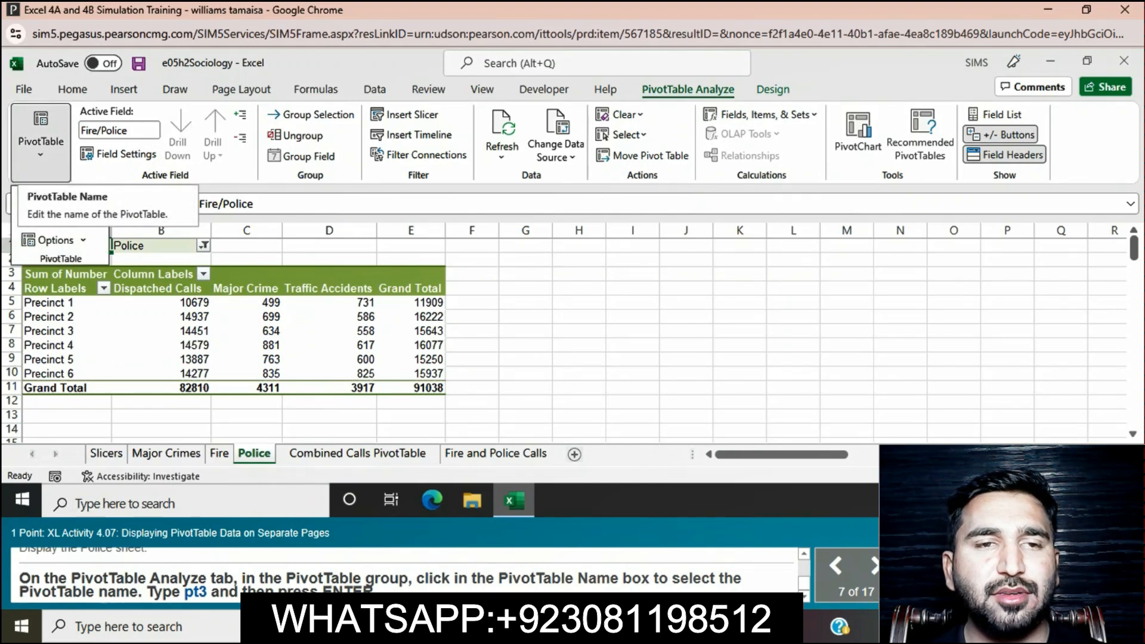
pyautogui.press('Return')
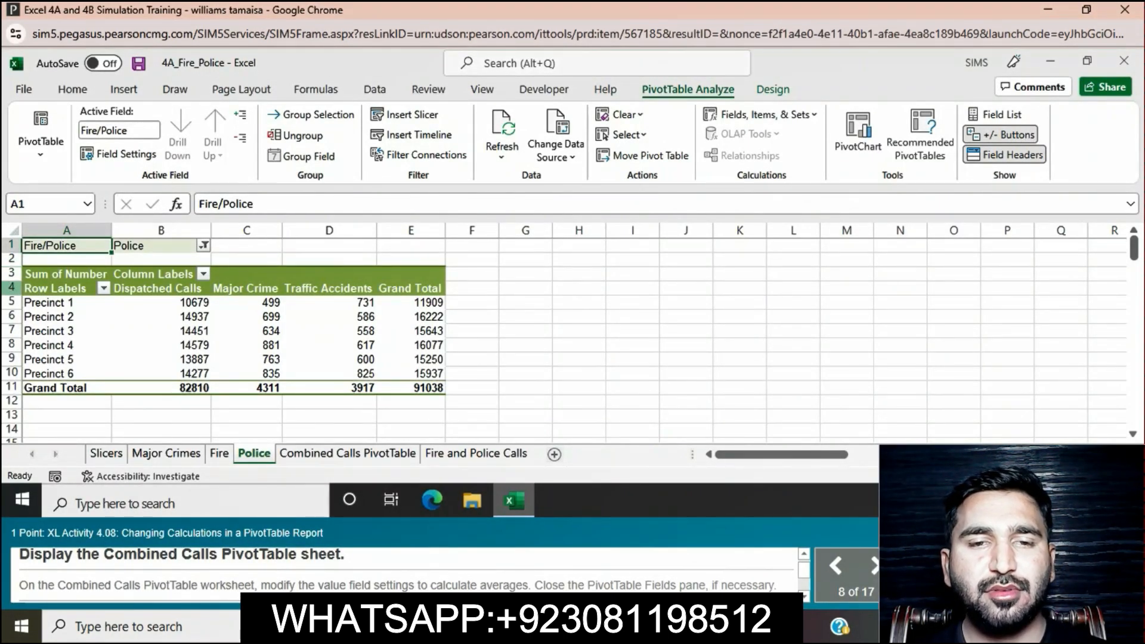
# Step: Display the Combined Calls PivotTable worksheet
pyautogui.click(348, 454)
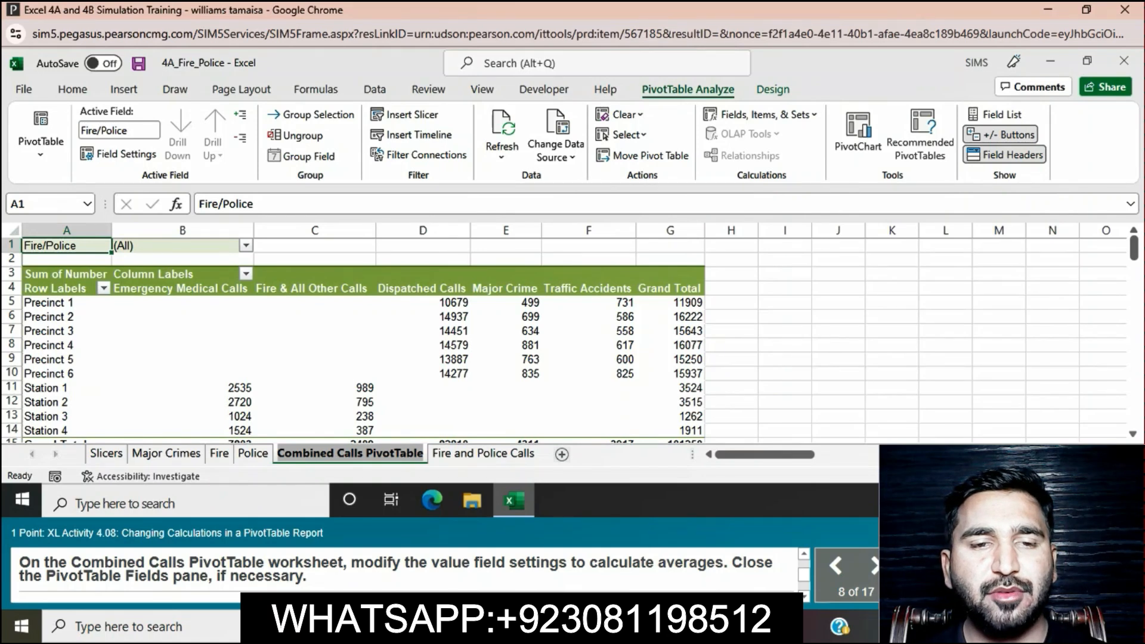
pyautogui.click(422, 416)
pyautogui.click(423, 374)
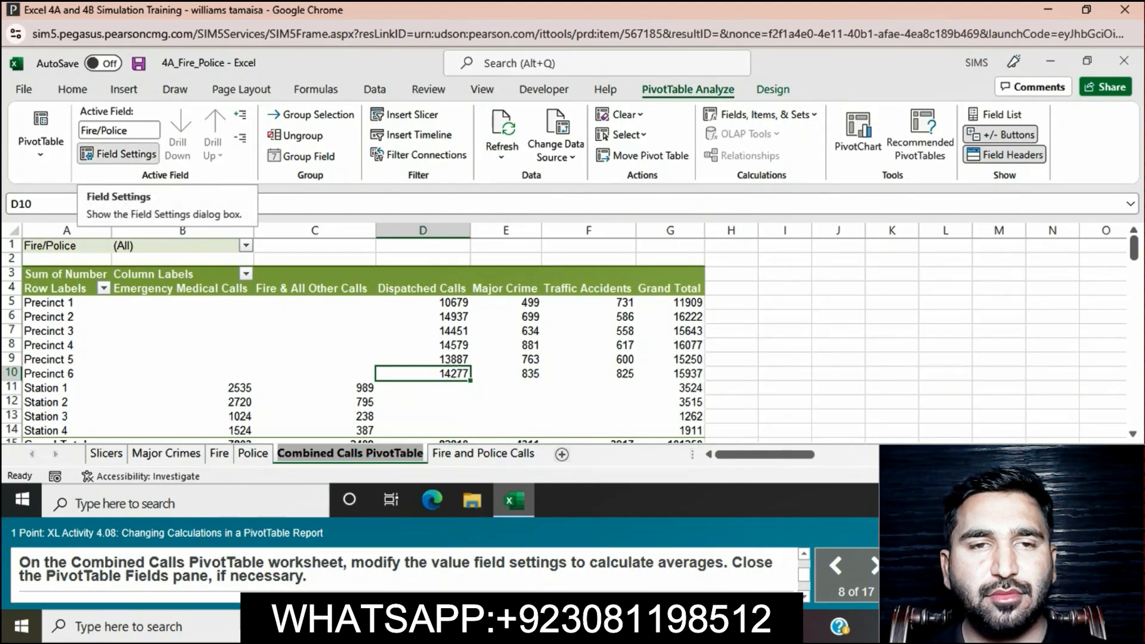
pyautogui.click(120, 153)
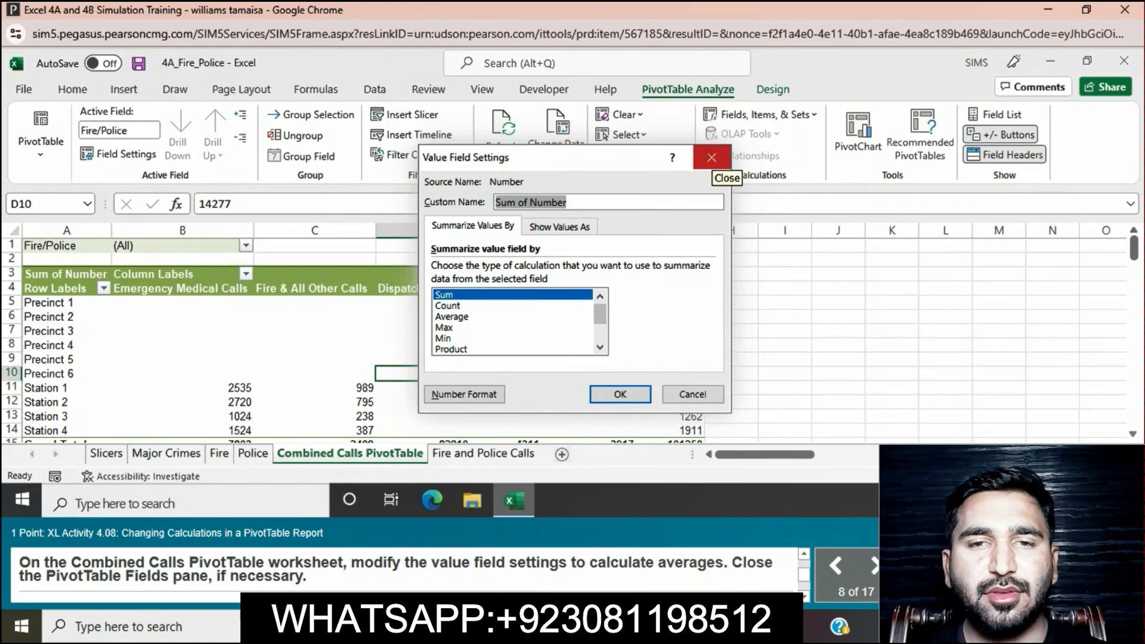
pyautogui.click(711, 158)
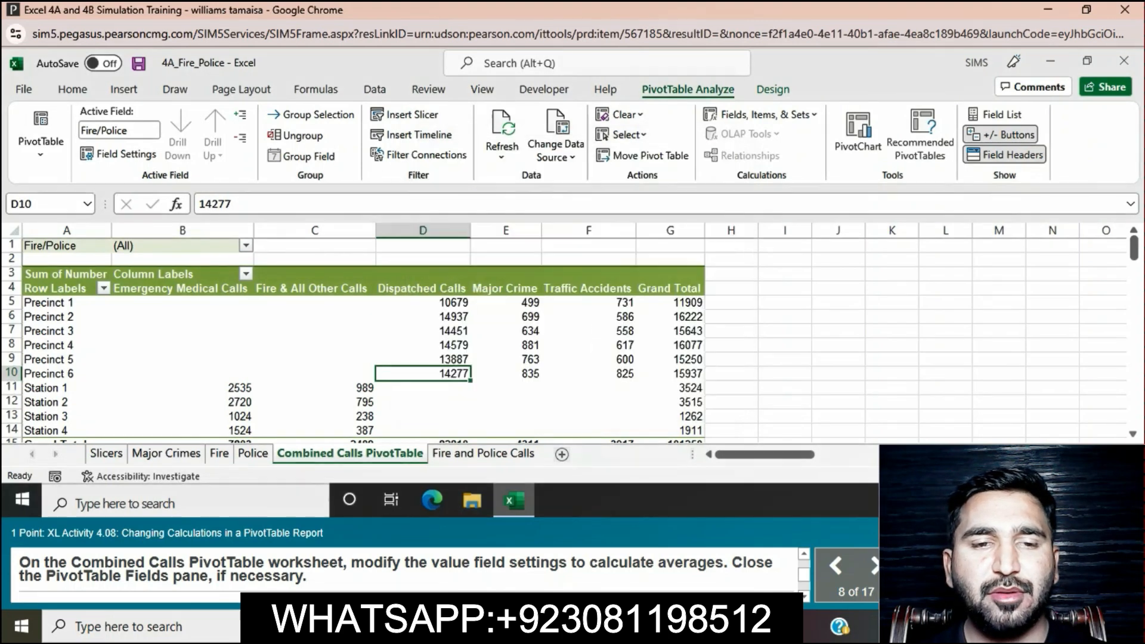
# Step: Show the PivotTable field list, change the Sum of Number value field to calculate Average, and close the field list
pyautogui.click(604, 330)
pyautogui.rightClick(605, 330)
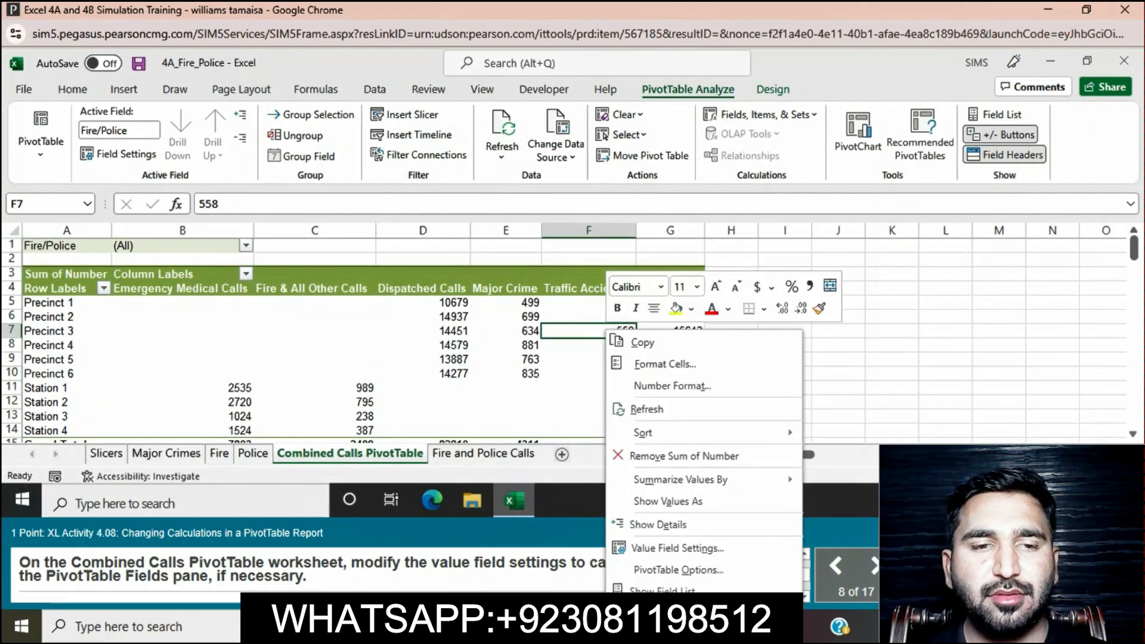
pyautogui.click(663, 590)
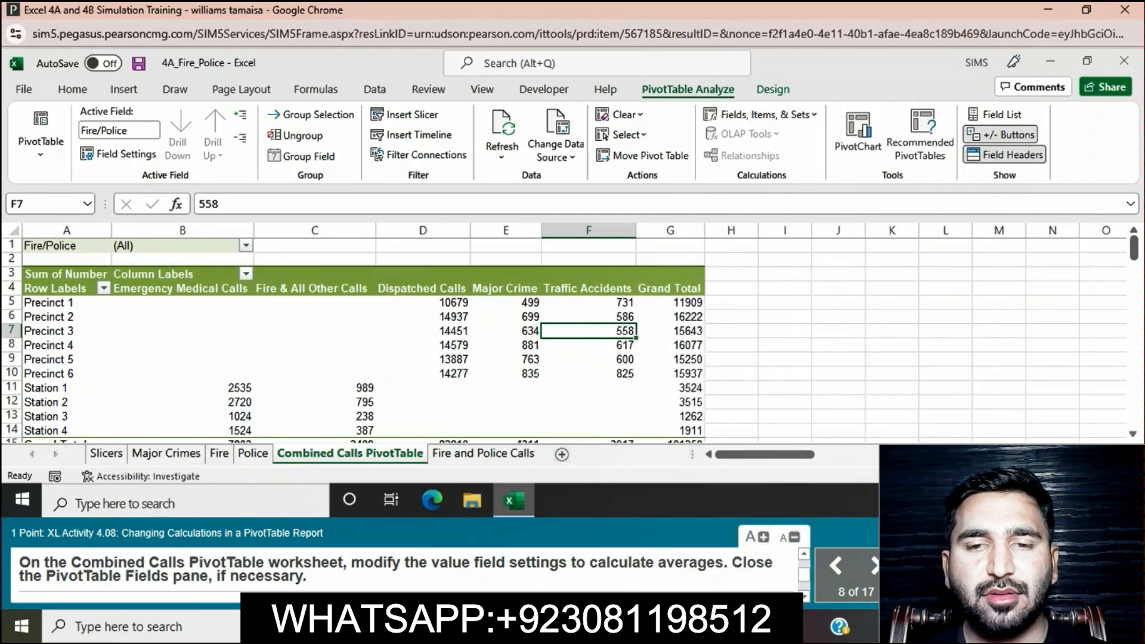
pyautogui.scroll(-1, 1059, 385)
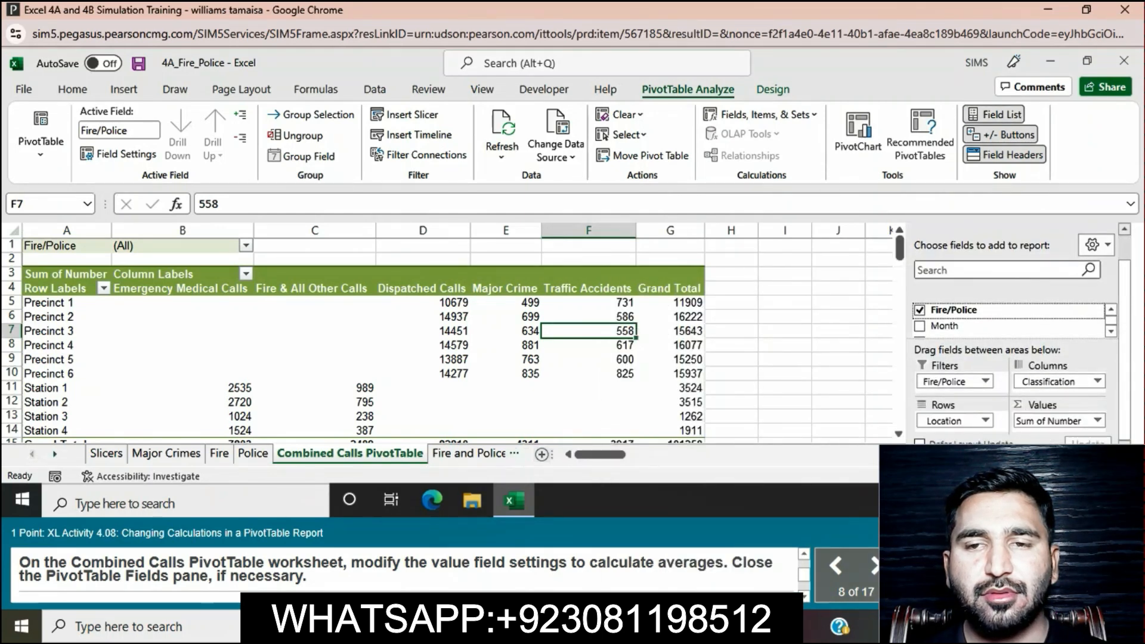
pyautogui.click(1062, 421)
pyautogui.click(1098, 421)
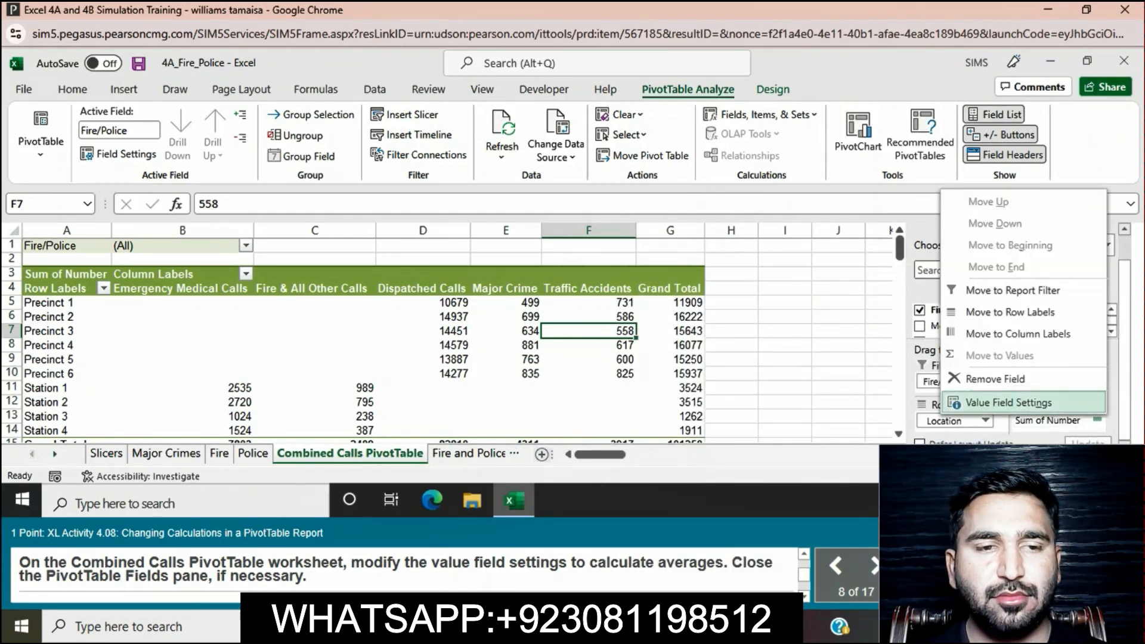
pyautogui.click(1008, 403)
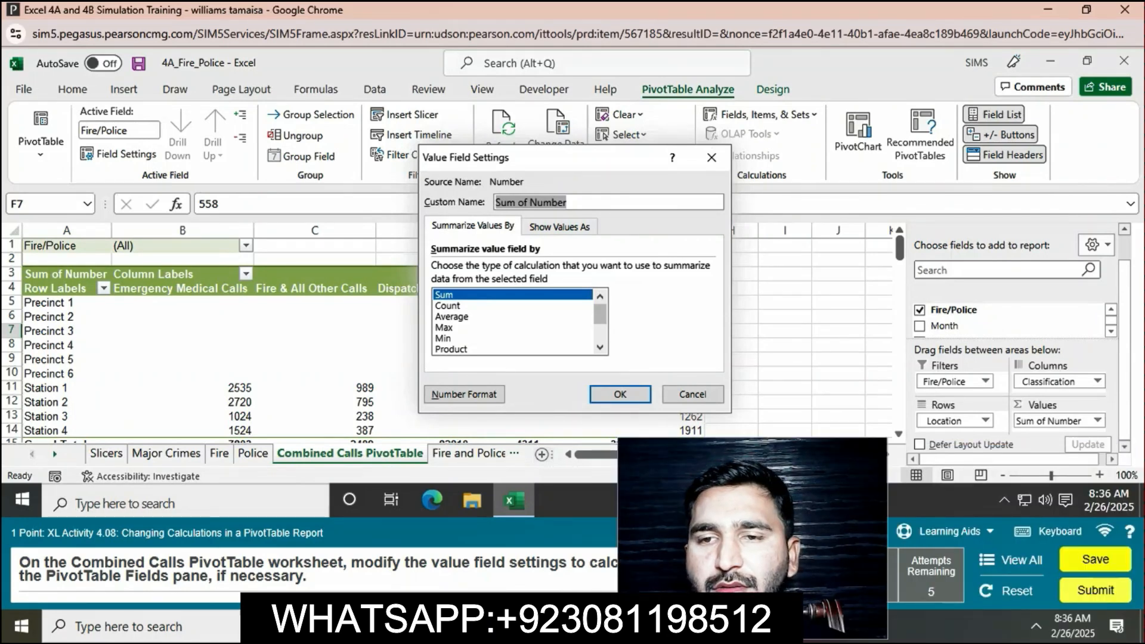
pyautogui.click(452, 317)
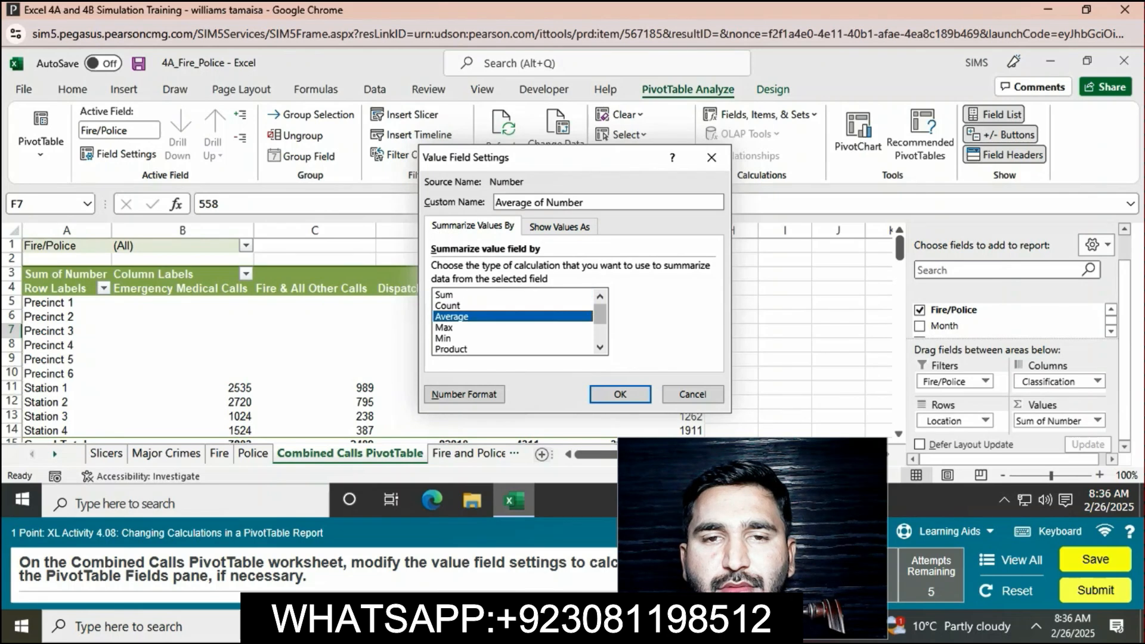
pyautogui.click(620, 395)
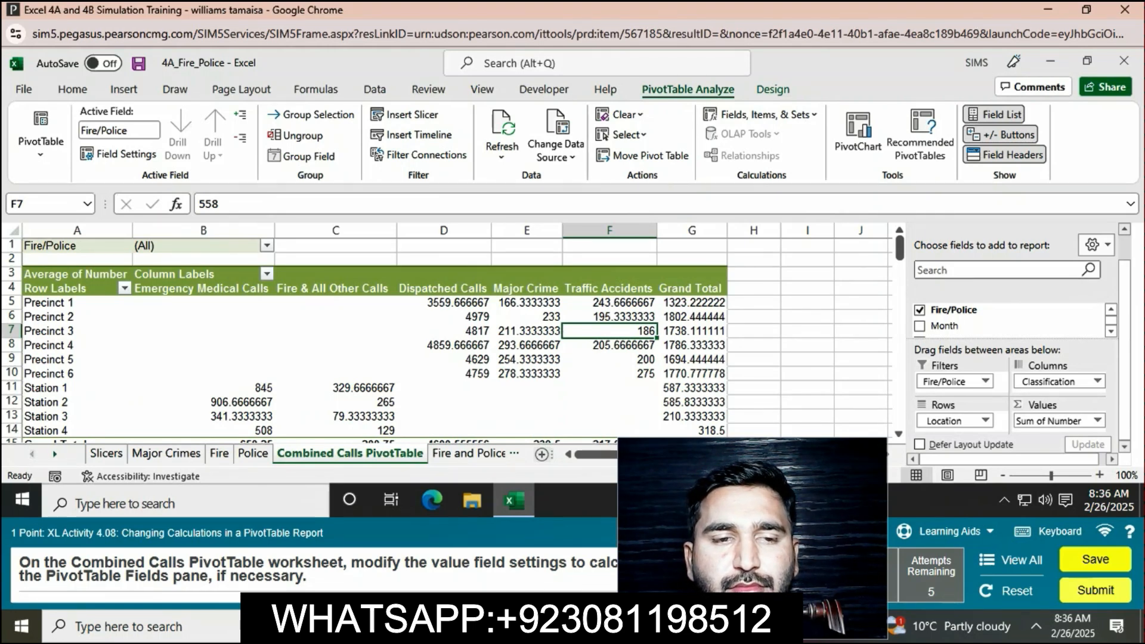
pyautogui.scroll(1, 1102, 244)
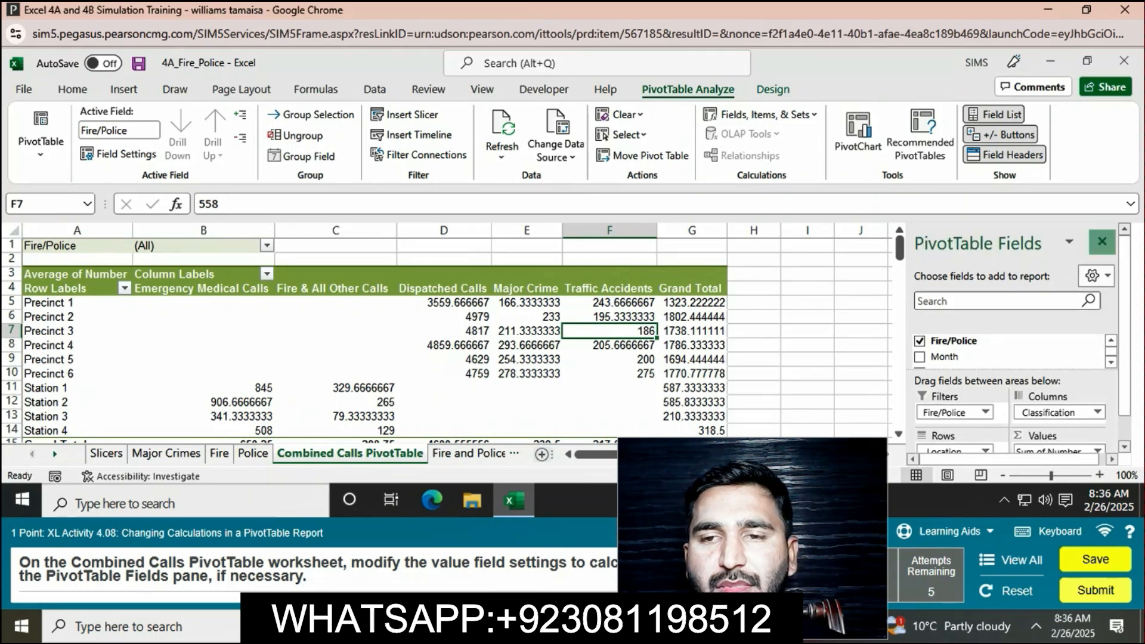
pyautogui.click(1102, 242)
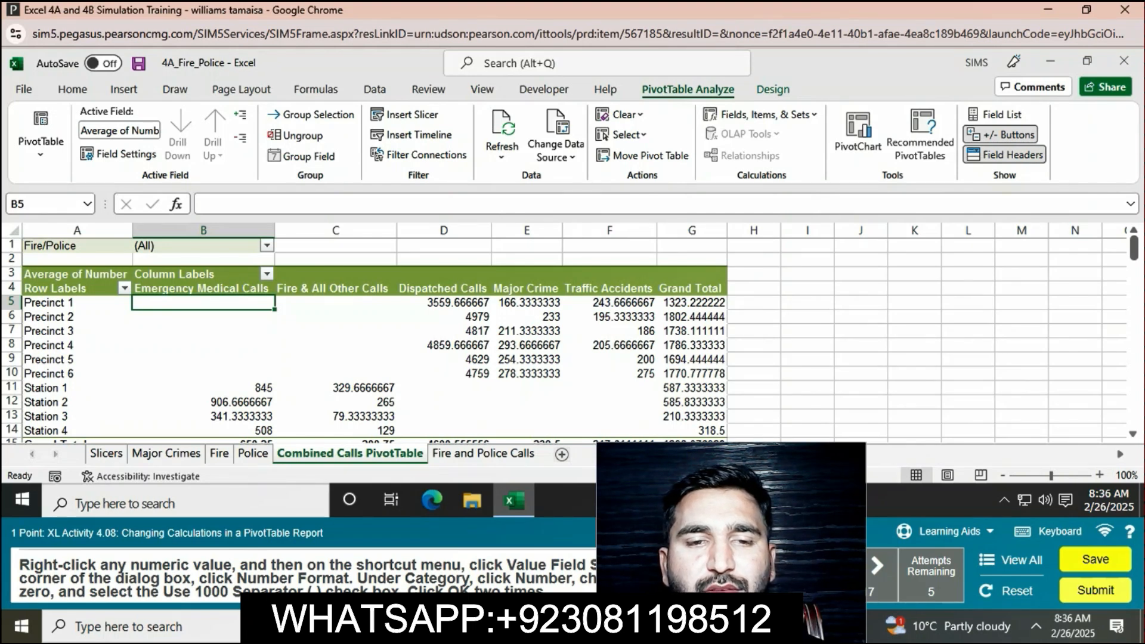
# Step: Format the Average of Number value field as Number with 0 decimal places and the 1000 separator
pyautogui.click(527, 303)
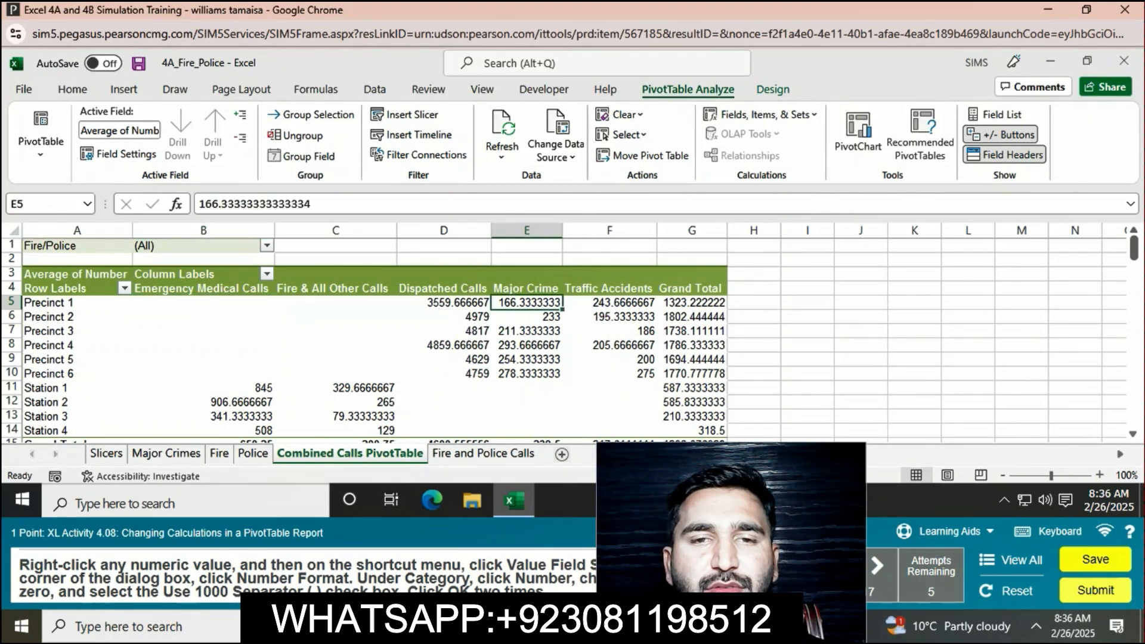
pyautogui.click(119, 154)
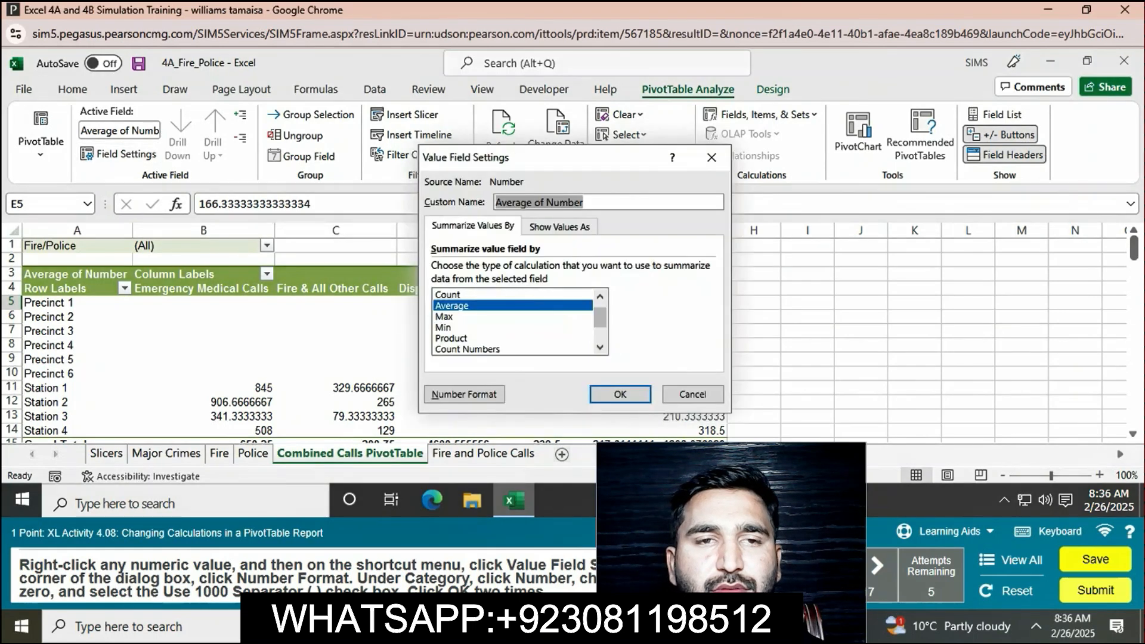
pyautogui.click(465, 394)
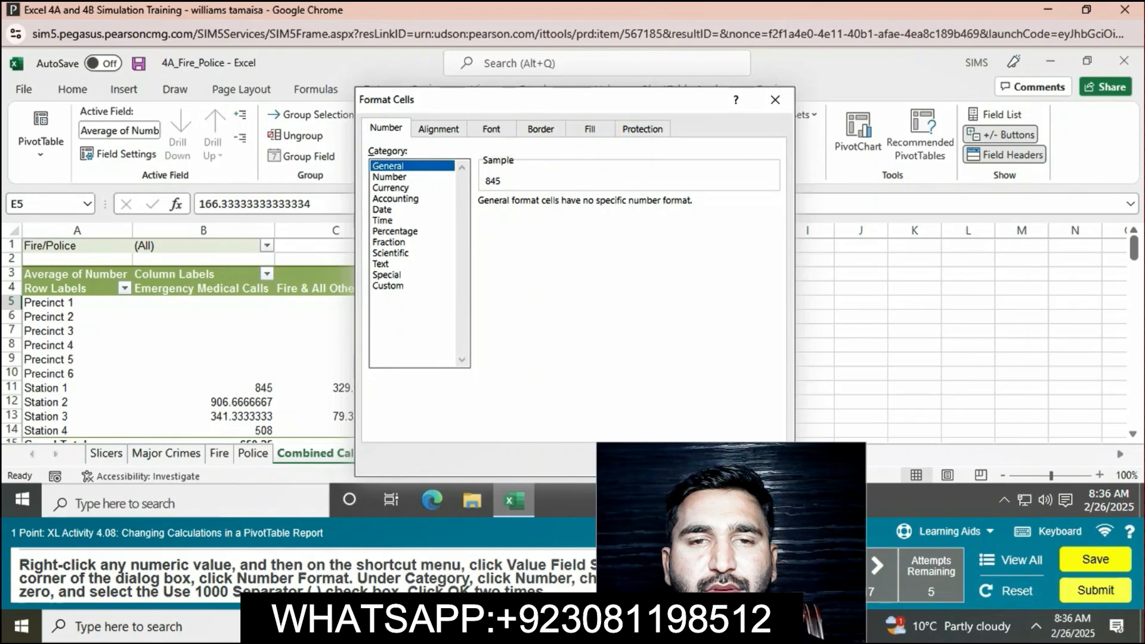
pyautogui.click(390, 177)
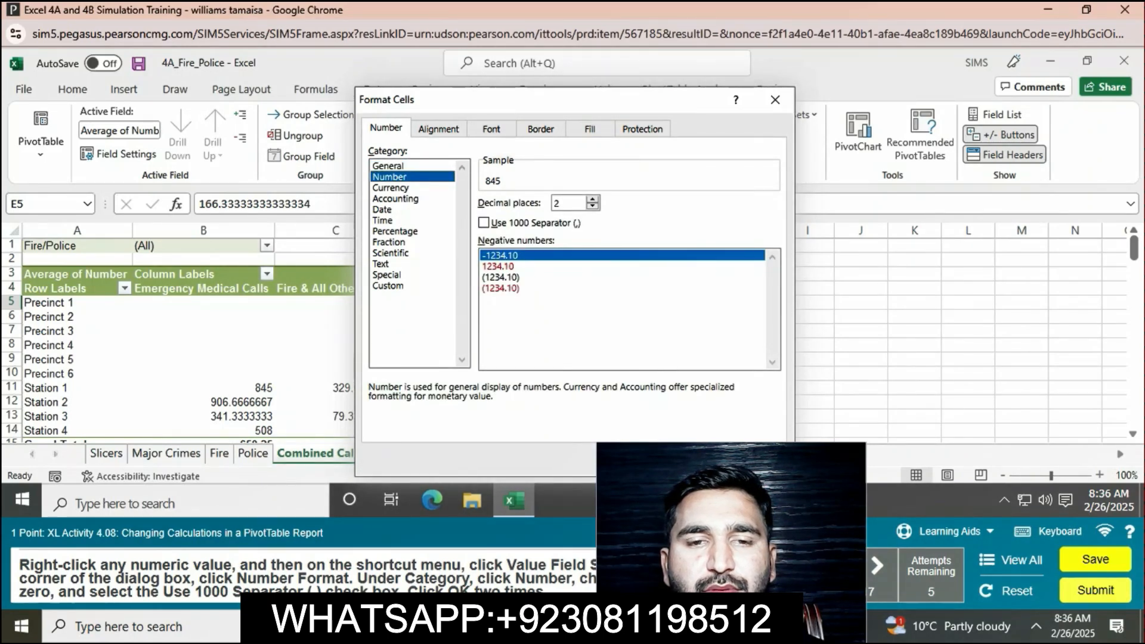
pyautogui.click(592, 207)
pyautogui.click(593, 206)
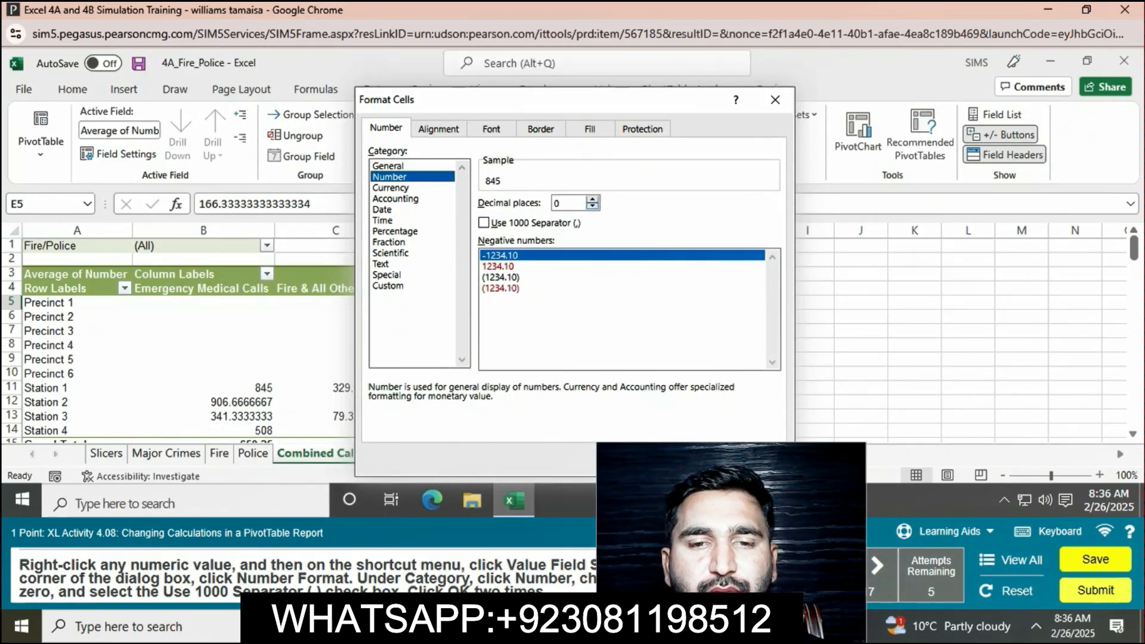
pyautogui.click(483, 223)
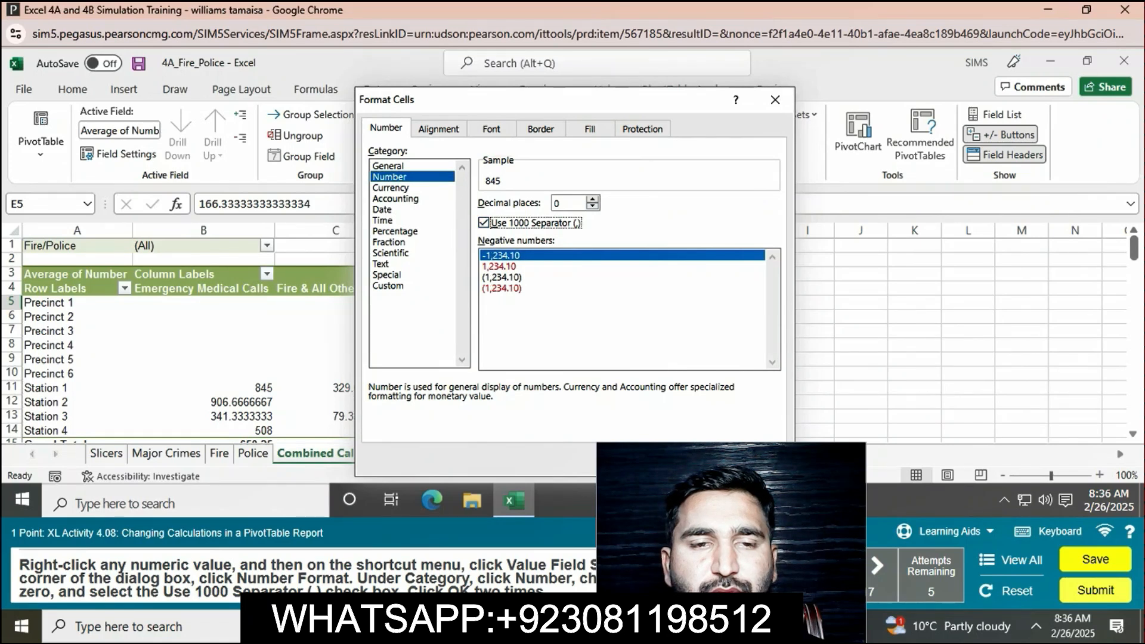
pyautogui.click(685, 459)
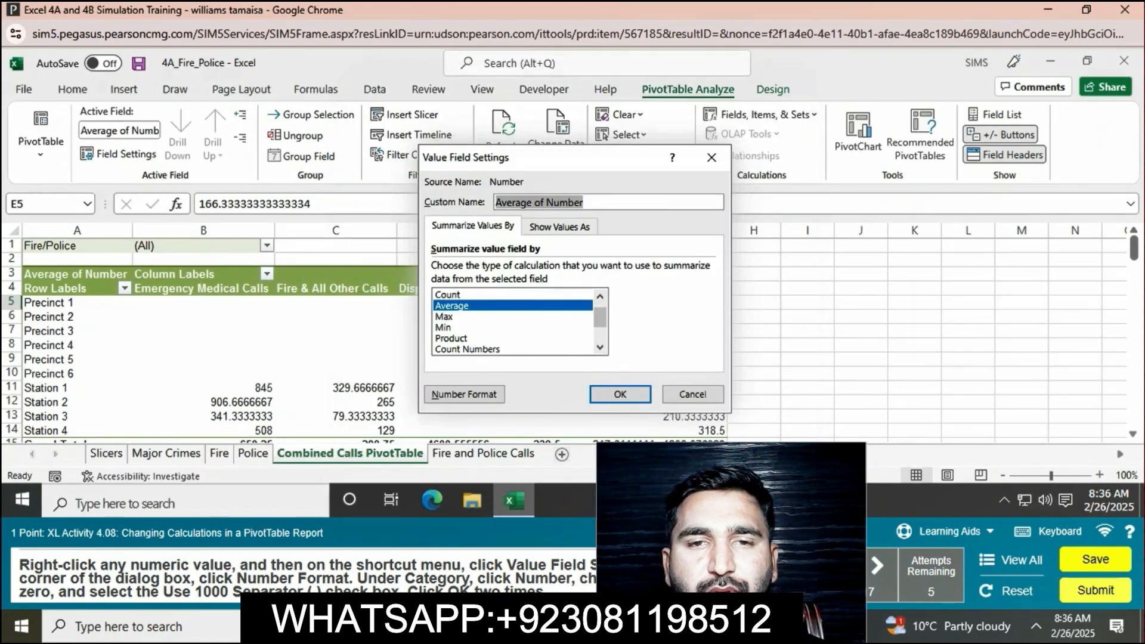
pyautogui.click(621, 395)
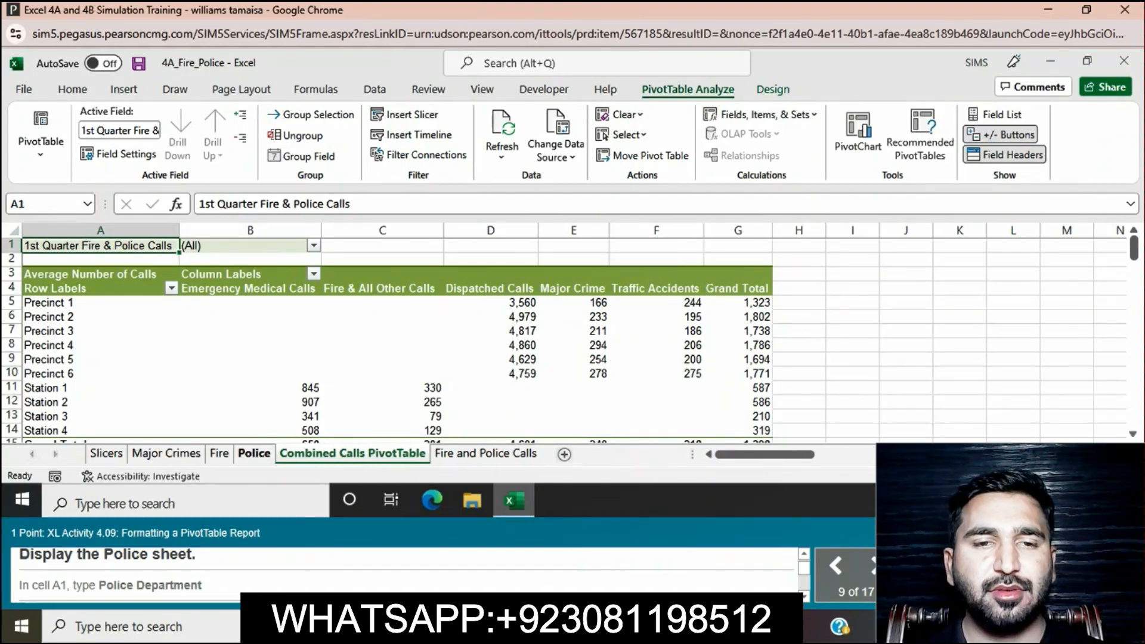
# Step: Display the Police sheet and replace the text in cell A1 with Police Department
pyautogui.click(253, 453)
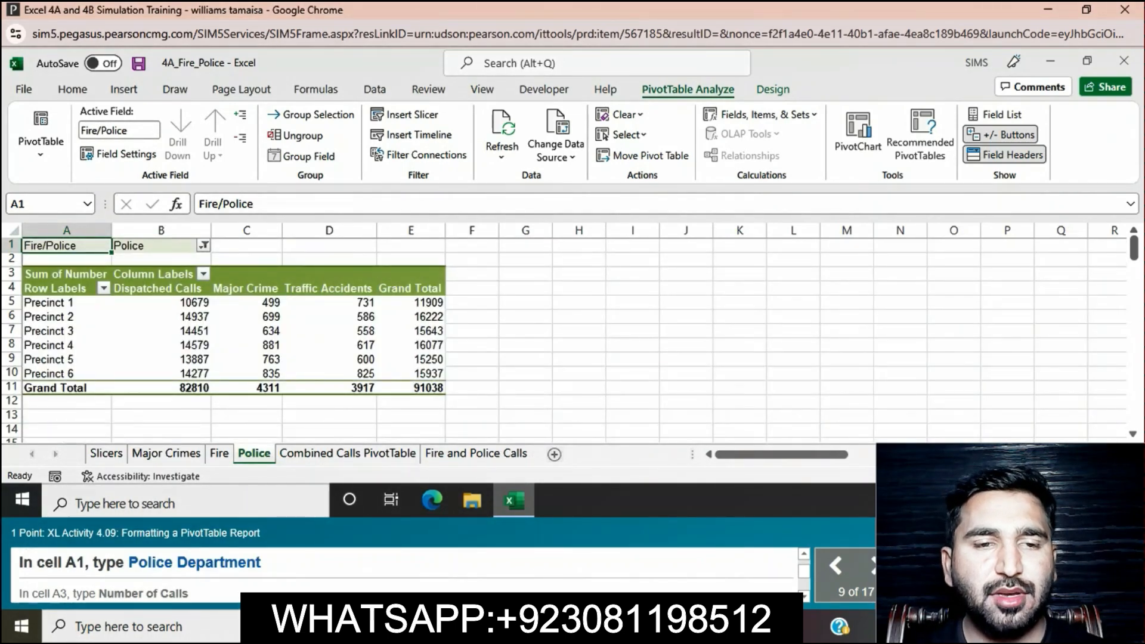
pyautogui.click(254, 204)
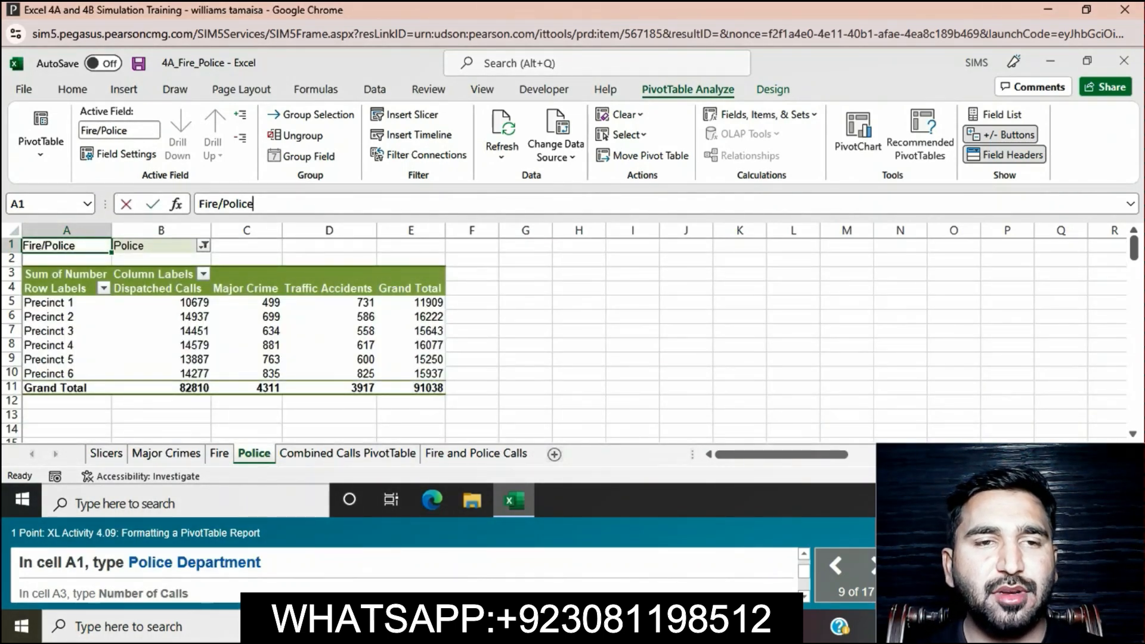
pyautogui.press('BackSpace')
pyautogui.press('BackSpace')
pyautogui.press('BackSpace')
pyautogui.press('BackSpace')
pyautogui.press('BackSpace')
pyautogui.press('BackSpace')
pyautogui.press('BackSpace')
pyautogui.press('BackSpace')
pyautogui.press('BackSpace')
pyautogui.press('BackSpace')
pyautogui.press('BackSpace')
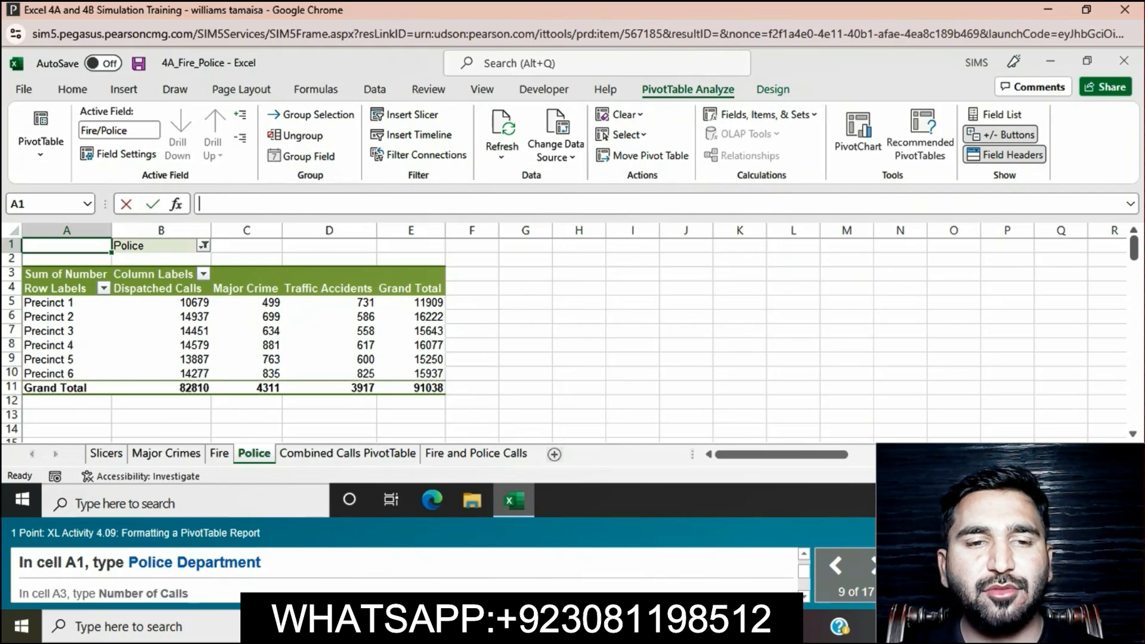
pyautogui.write('P')
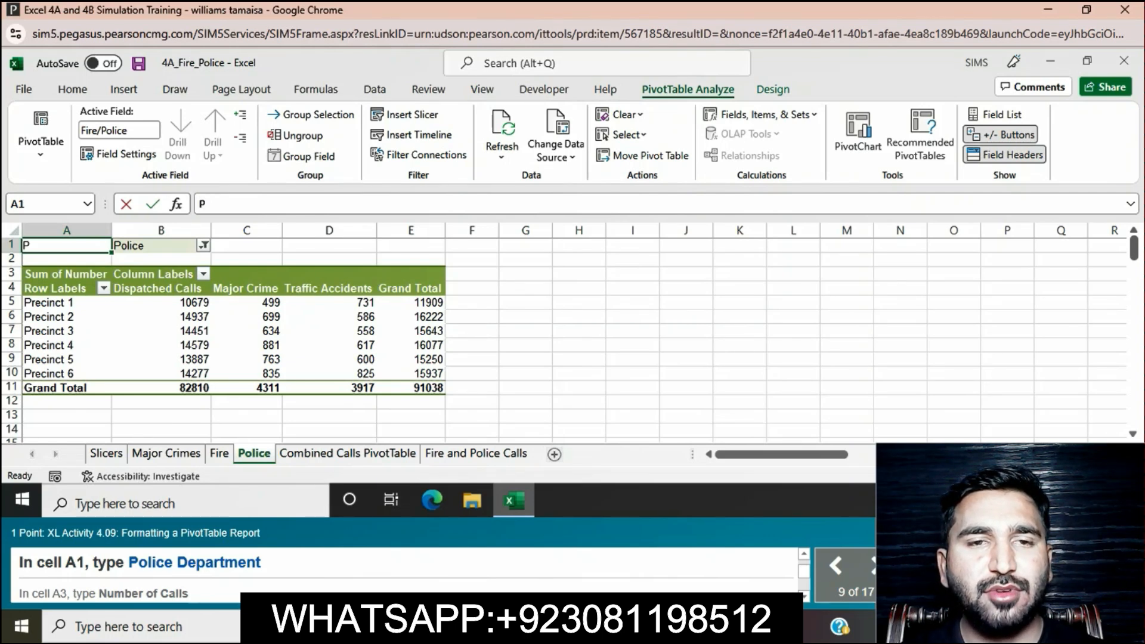
pyautogui.write('olice ')
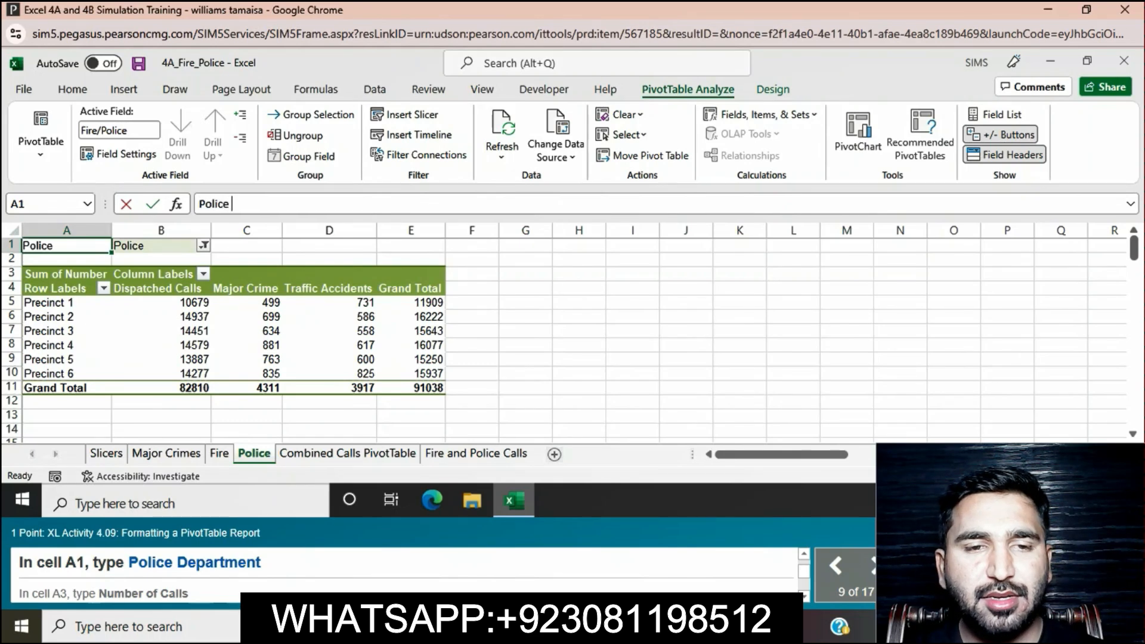
pyautogui.write('De')
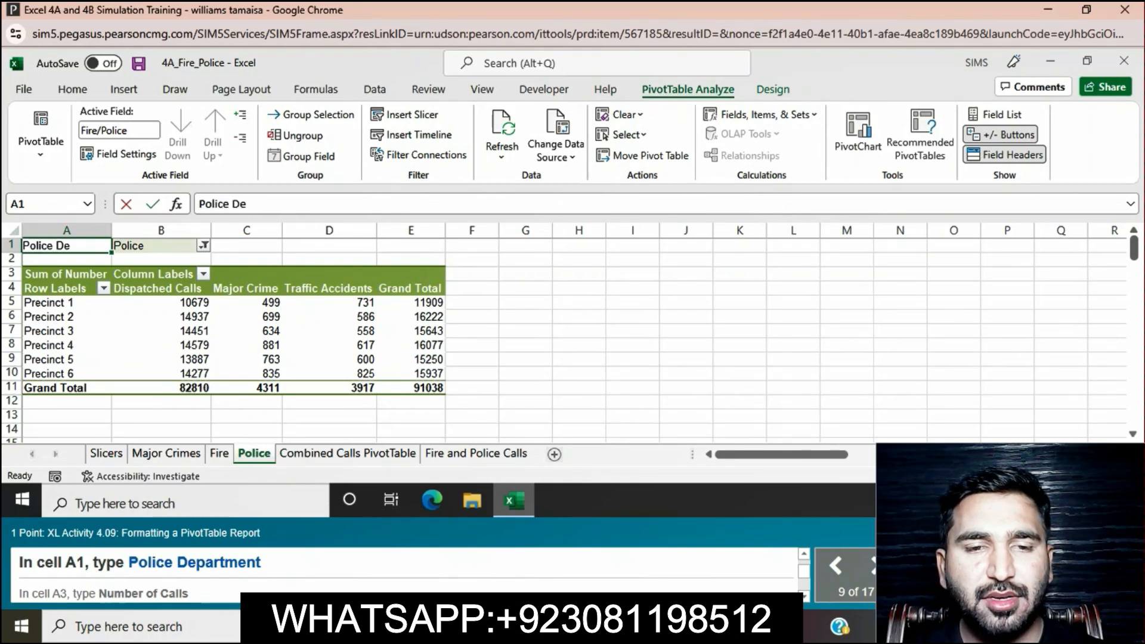
pyautogui.write('partment')
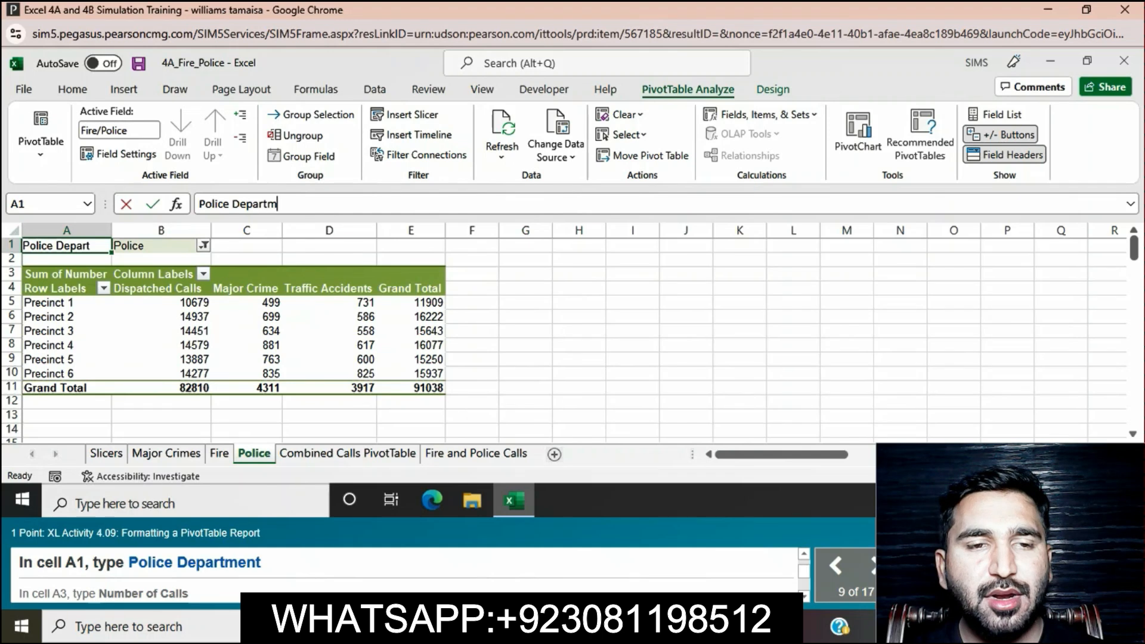
pyautogui.press('Return')
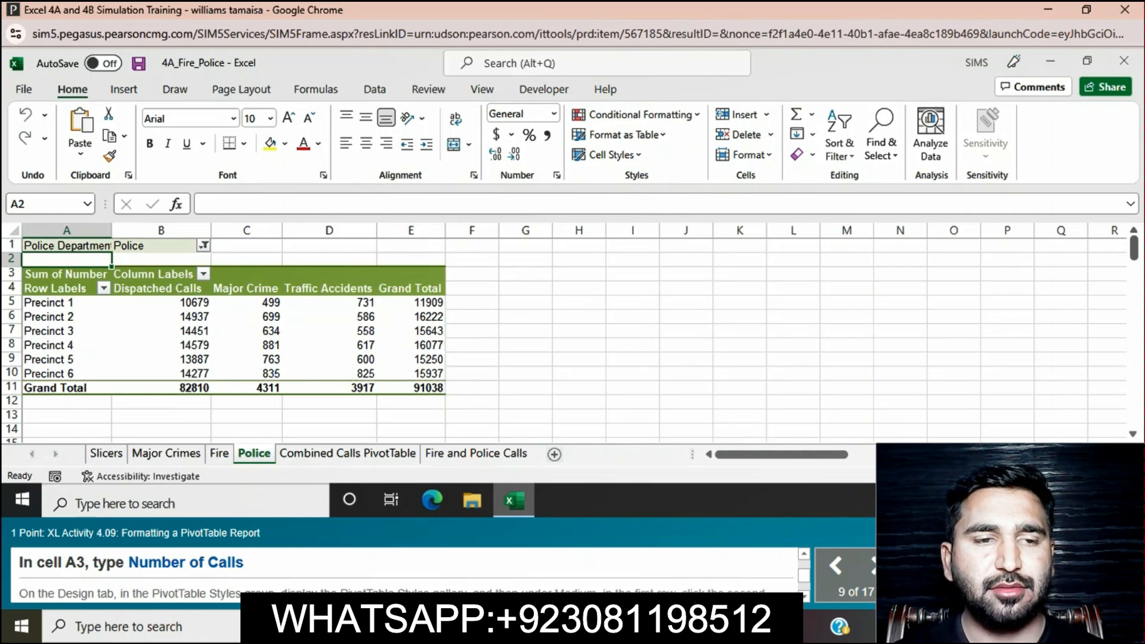
# Step: Change the value field label in cell A3 of the Police sheet to Number of Calls
pyautogui.click(66, 275)
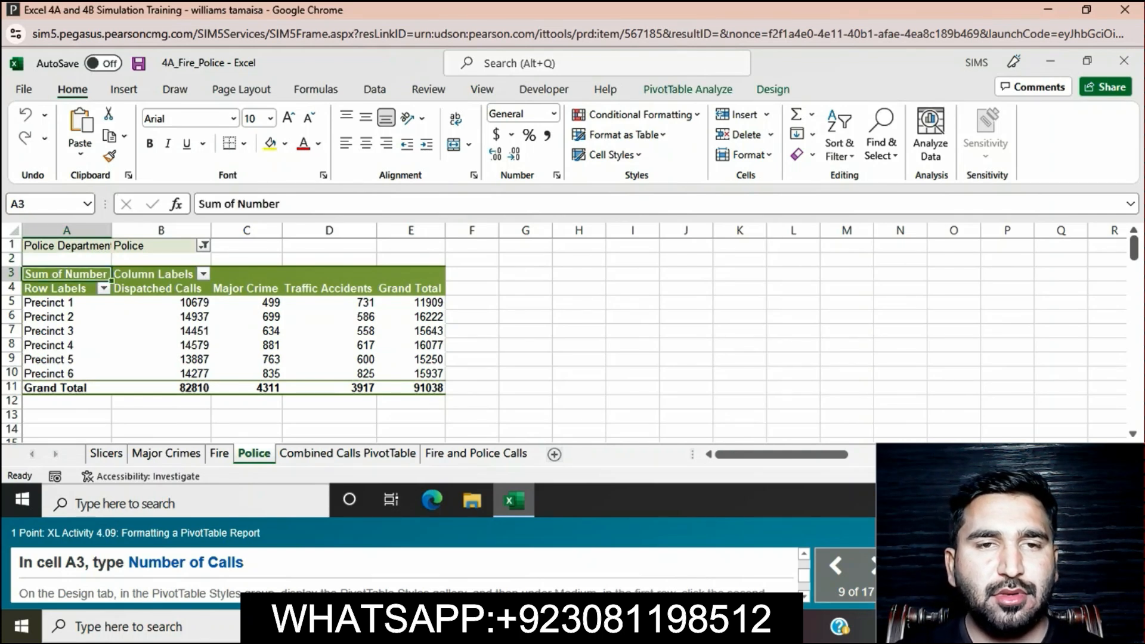
pyautogui.press('F2')
pyautogui.press('BackSpace')
pyautogui.press('BackSpace')
pyautogui.press('BackSpace')
pyautogui.press('BackSpace')
pyautogui.press('BackSpace')
pyautogui.press('BackSpace')
pyautogui.press('BackSpace')
pyautogui.press('BackSpace')
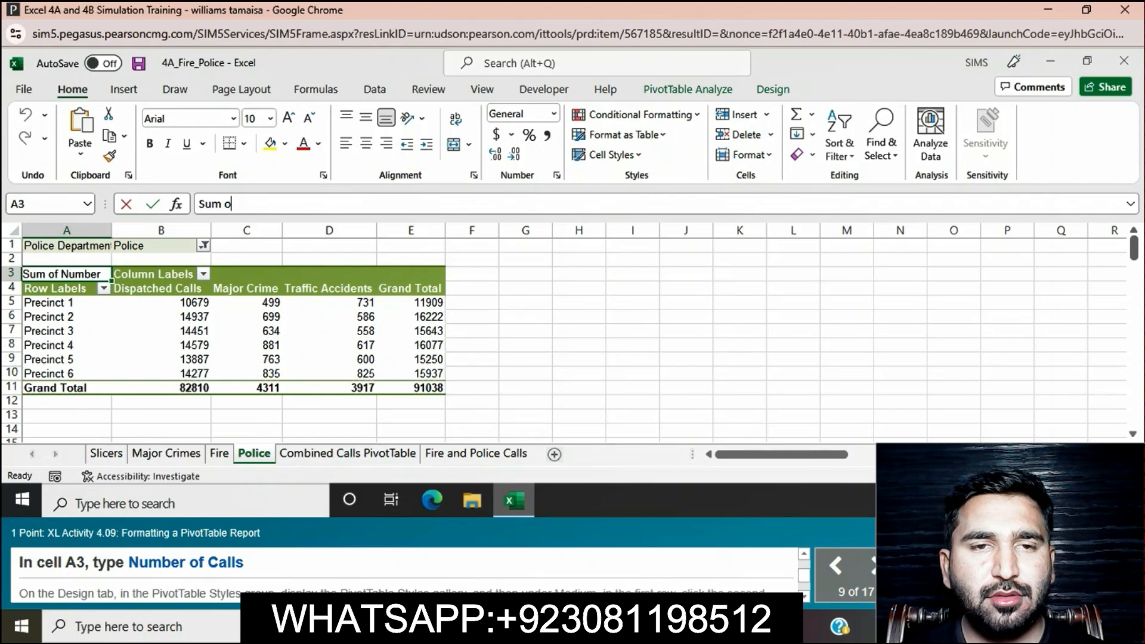
pyautogui.press('BackSpace')
pyautogui.press('BackSpace')
pyautogui.press('BackSpace')
pyautogui.press('BackSpace')
pyautogui.press('BackSpace')
pyautogui.write('N')
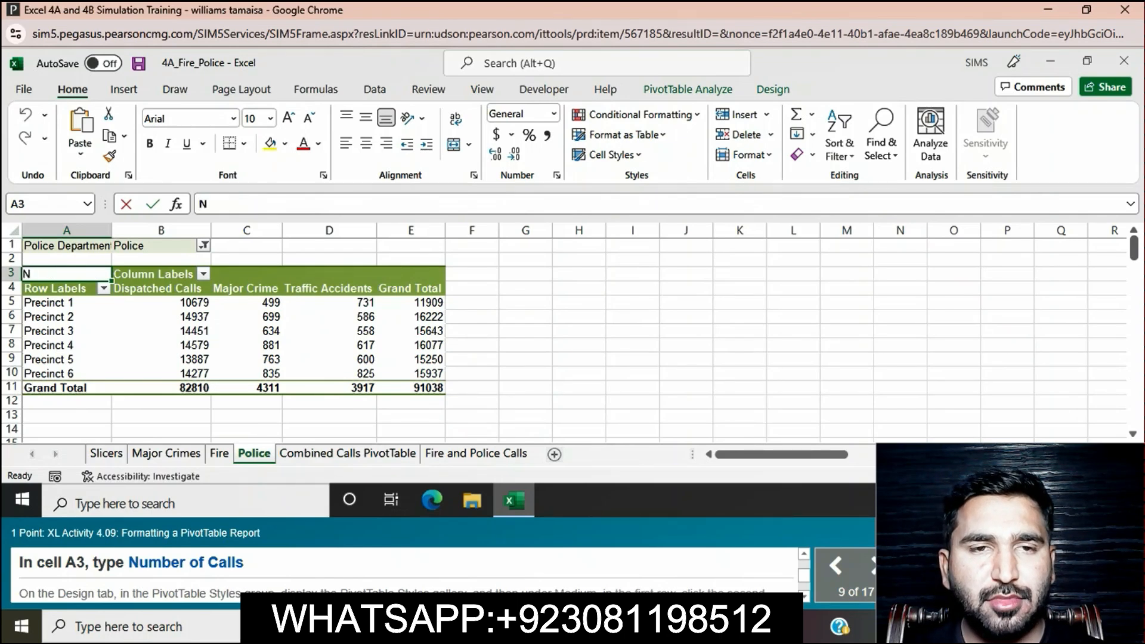
pyautogui.write('umber')
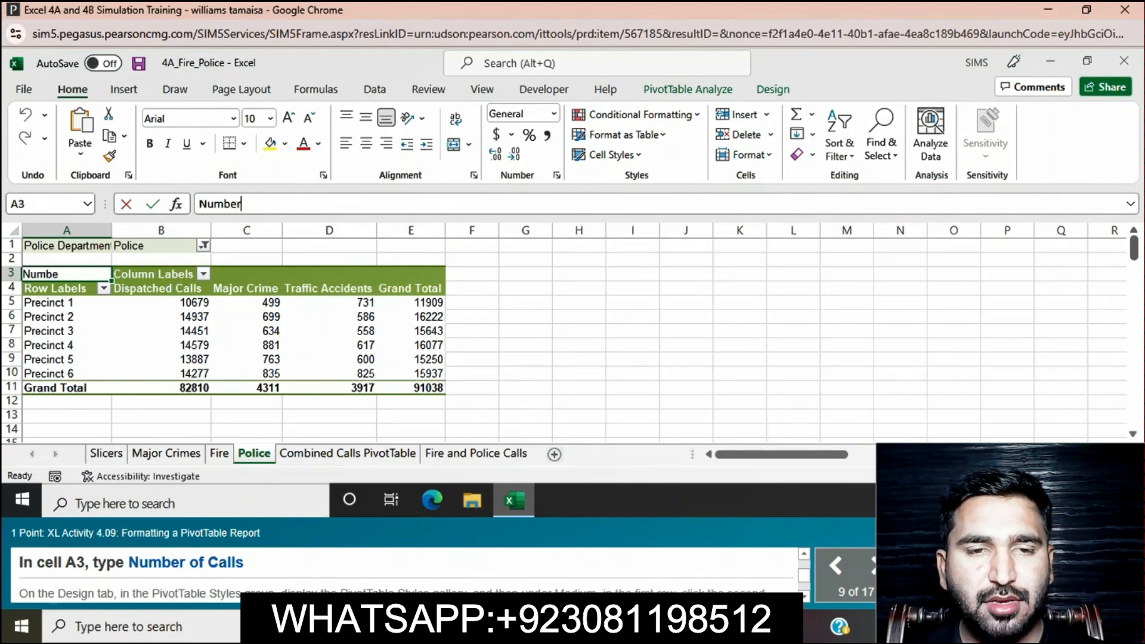
pyautogui.write(' of')
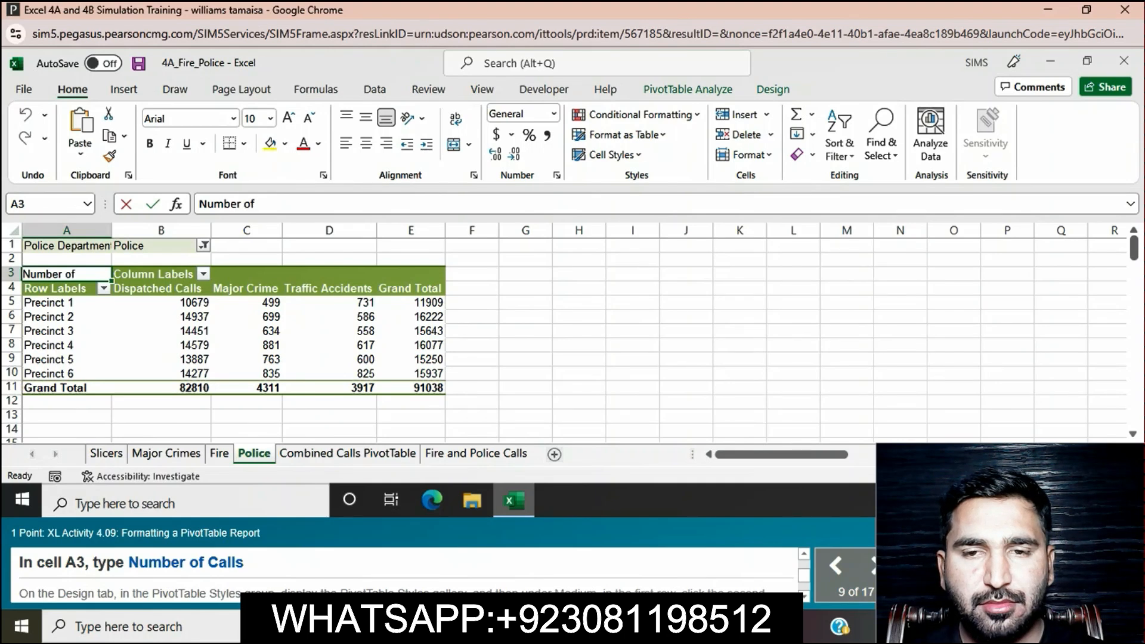
pyautogui.write(' Calls')
pyautogui.press('Return')
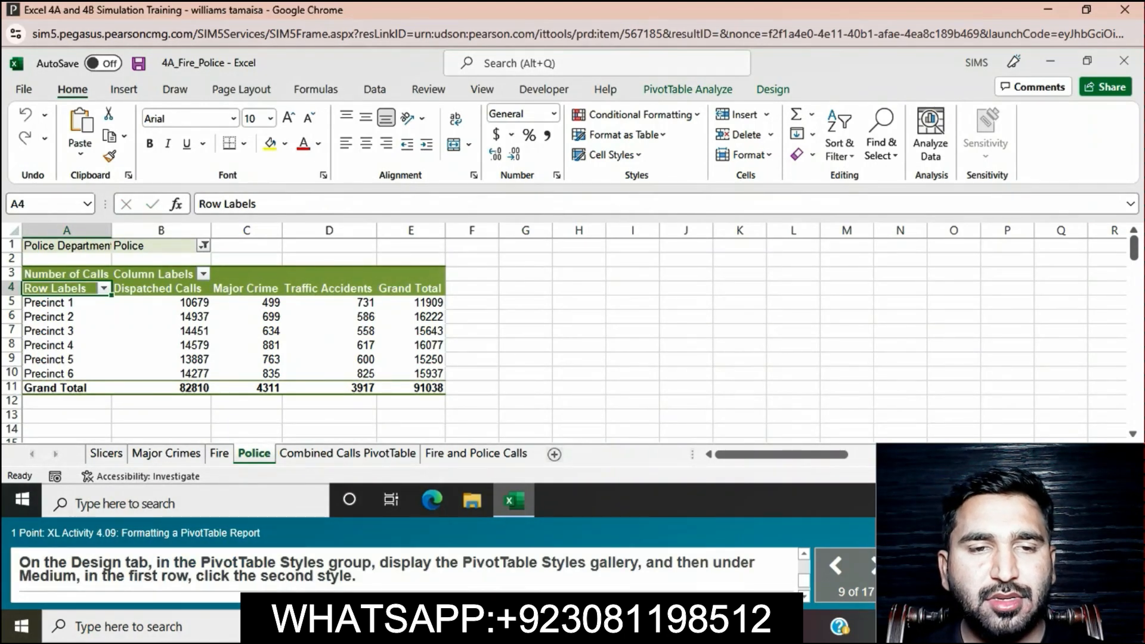
# Step: Apply the second PivotTable style in the first row of the Medium group to the Police PivotTable
pyautogui.click(773, 89)
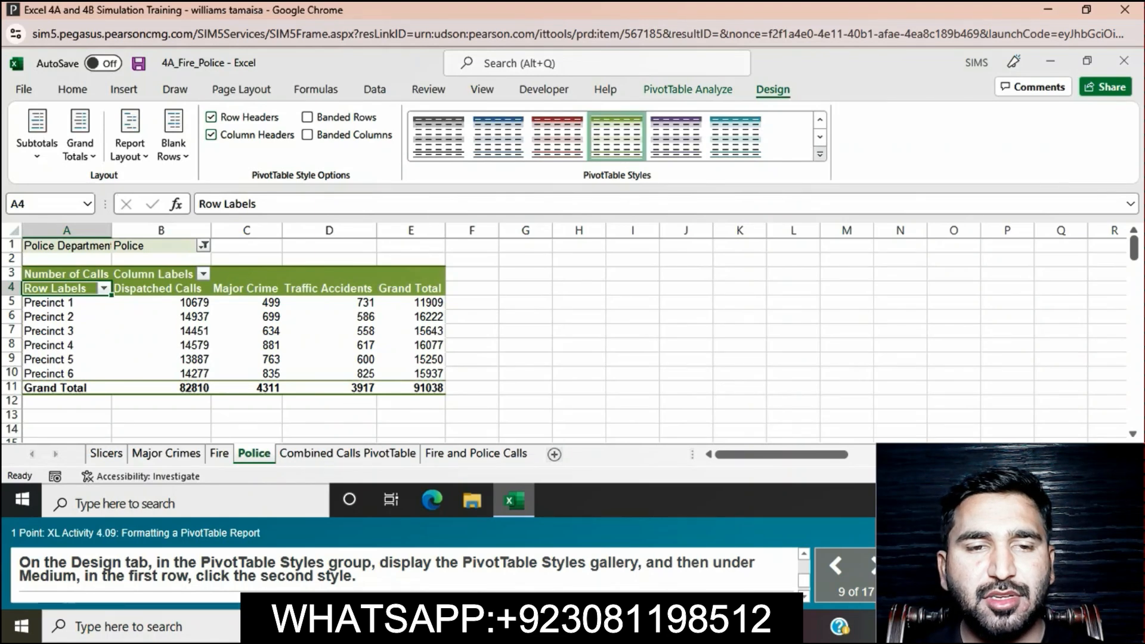
pyautogui.click(820, 154)
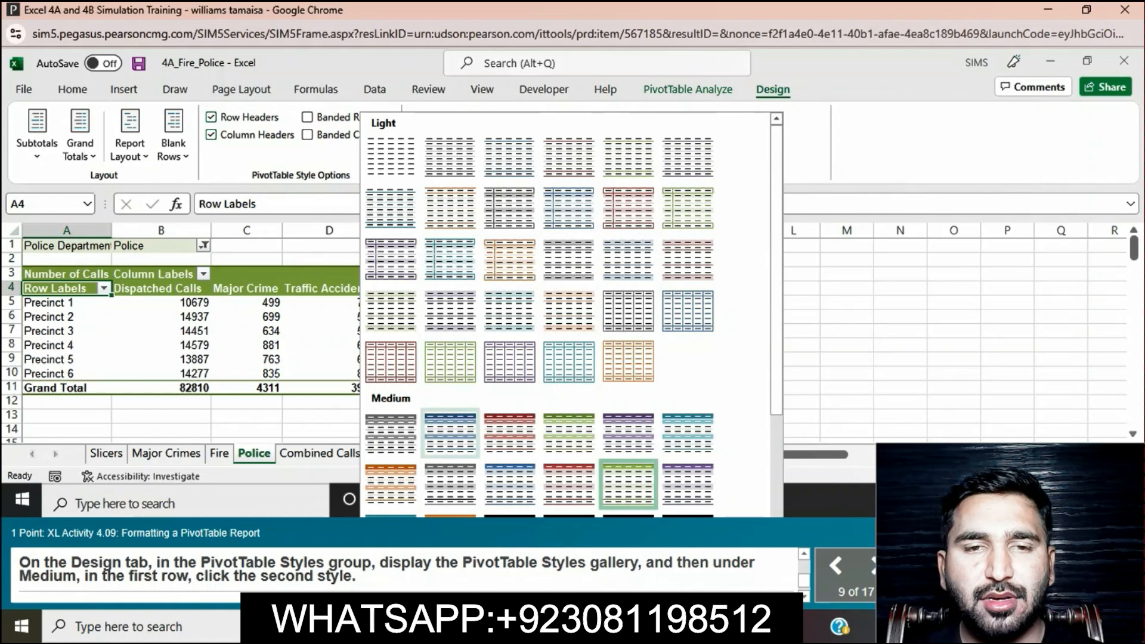
pyautogui.click(451, 432)
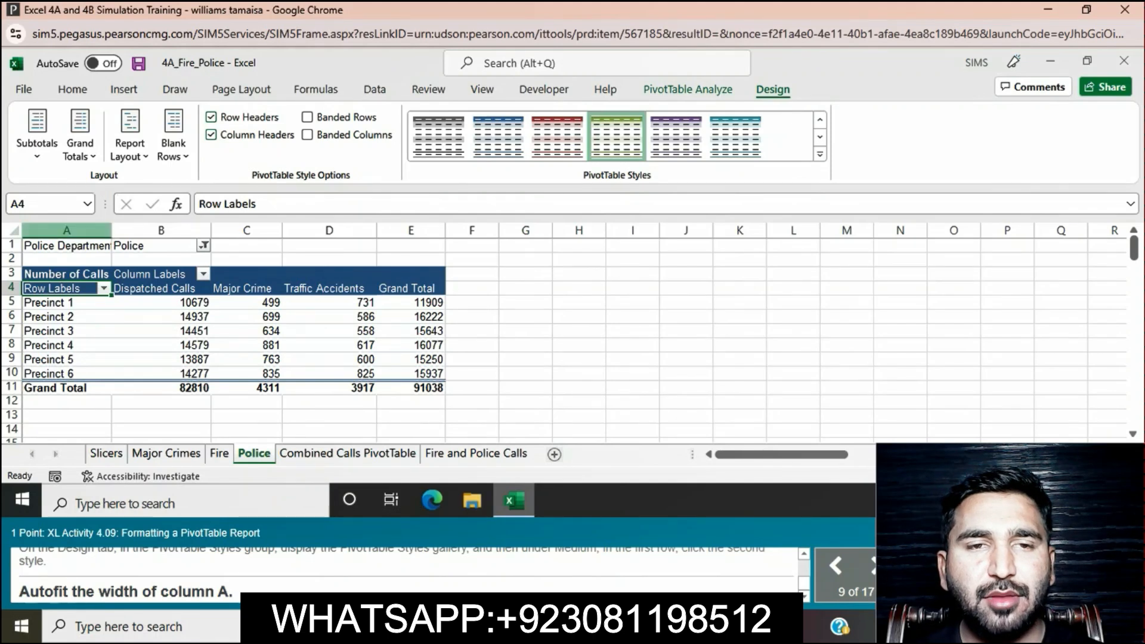
# Step: Autofit the width of column A on the Police sheet
pyautogui.click(66, 231)
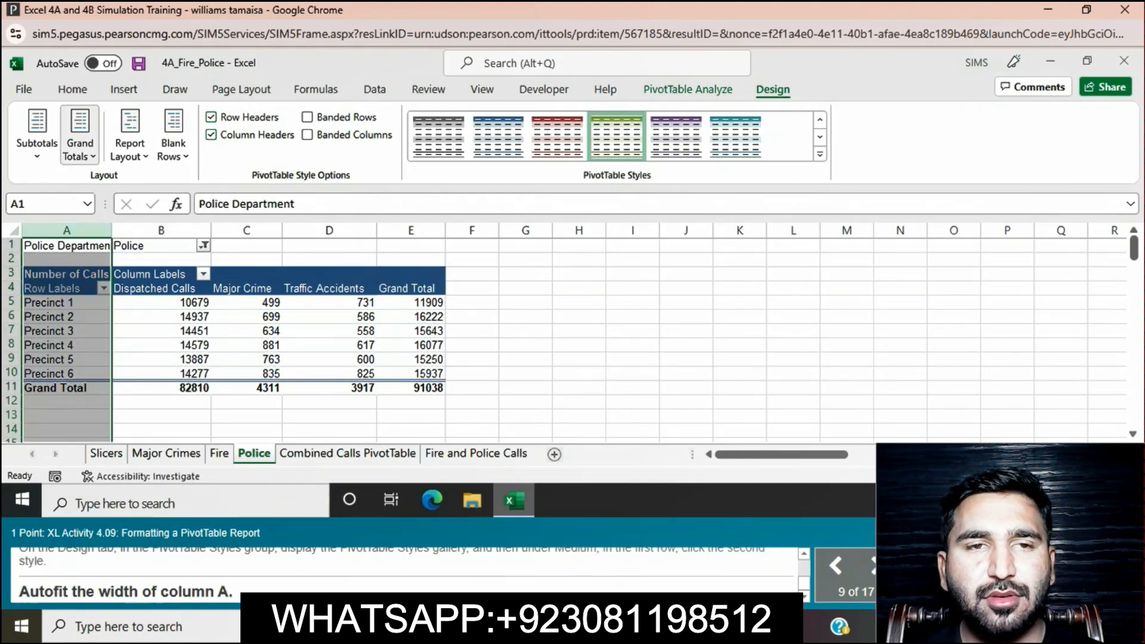
pyautogui.click(72, 89)
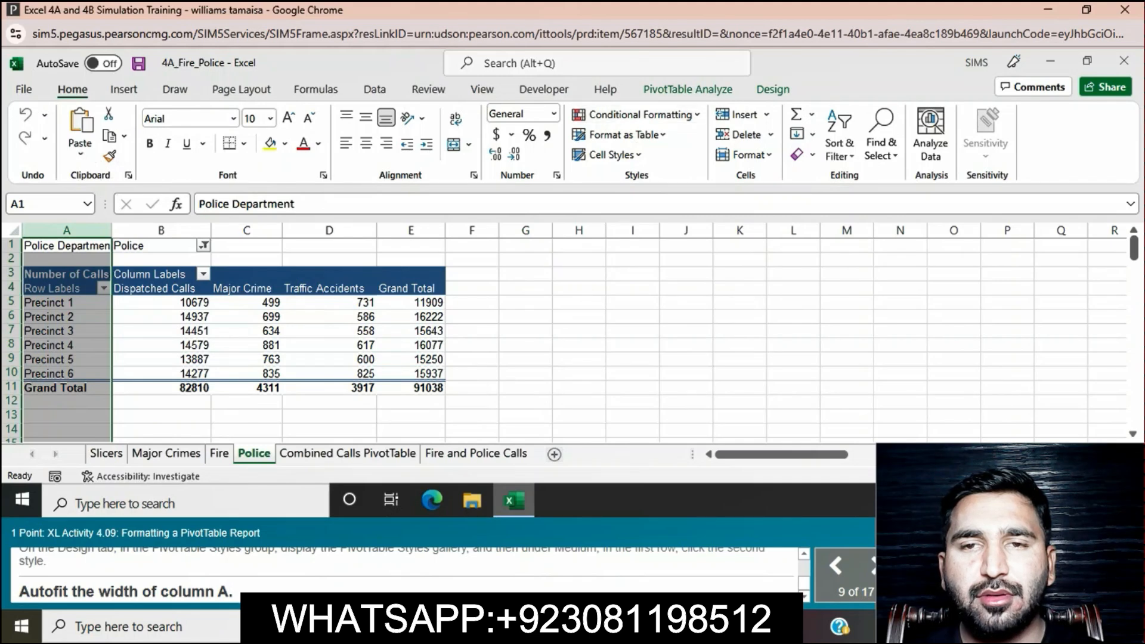
pyautogui.click(752, 155)
pyautogui.click(770, 236)
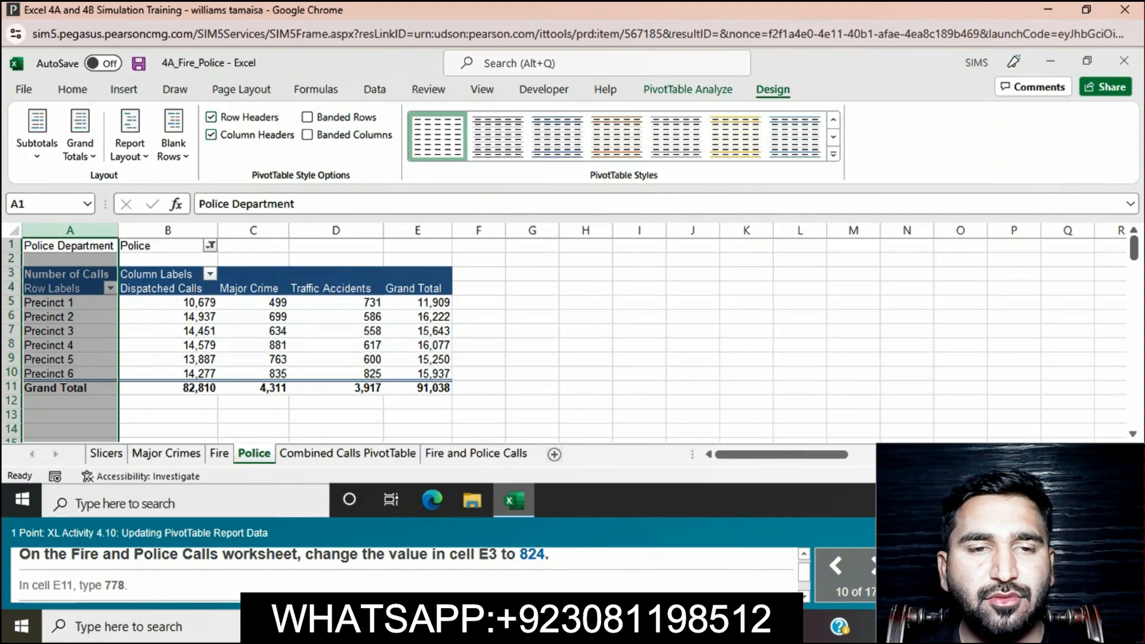
# Step: Display the Fire and Police Calls worksheet and change the value in cell E3 to 824
pyautogui.click(418, 303)
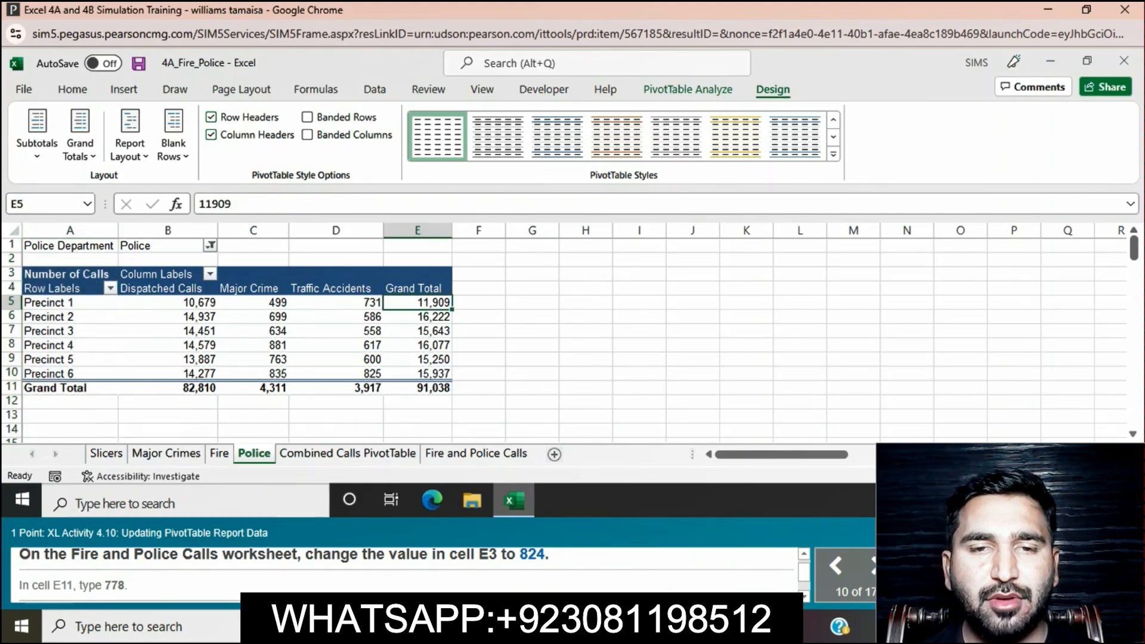
pyautogui.click(418, 274)
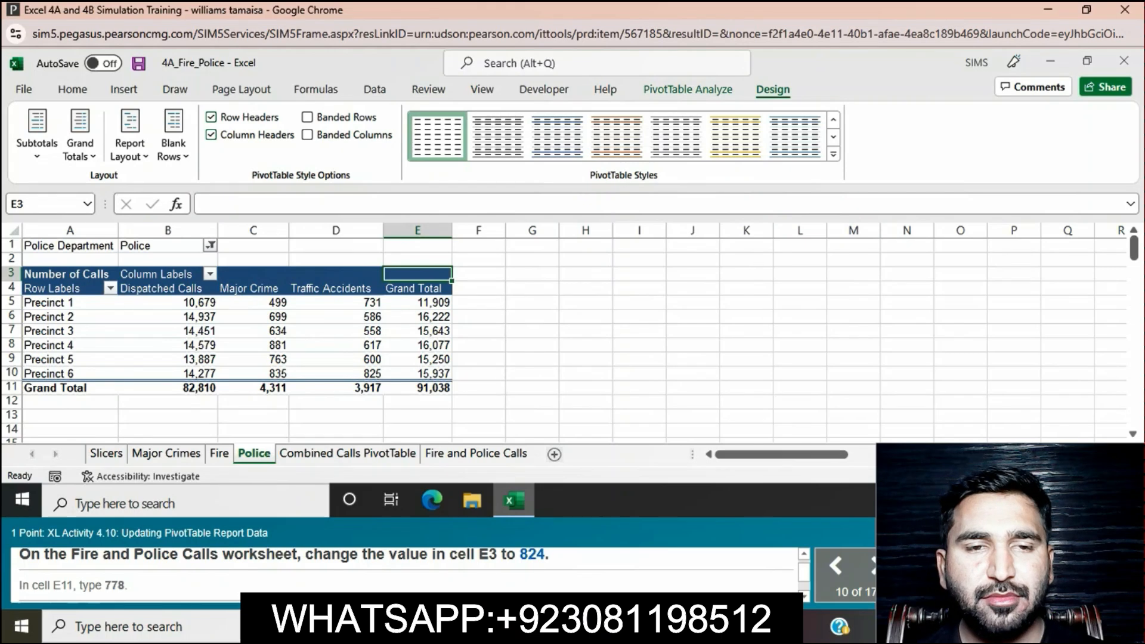
pyautogui.click(476, 453)
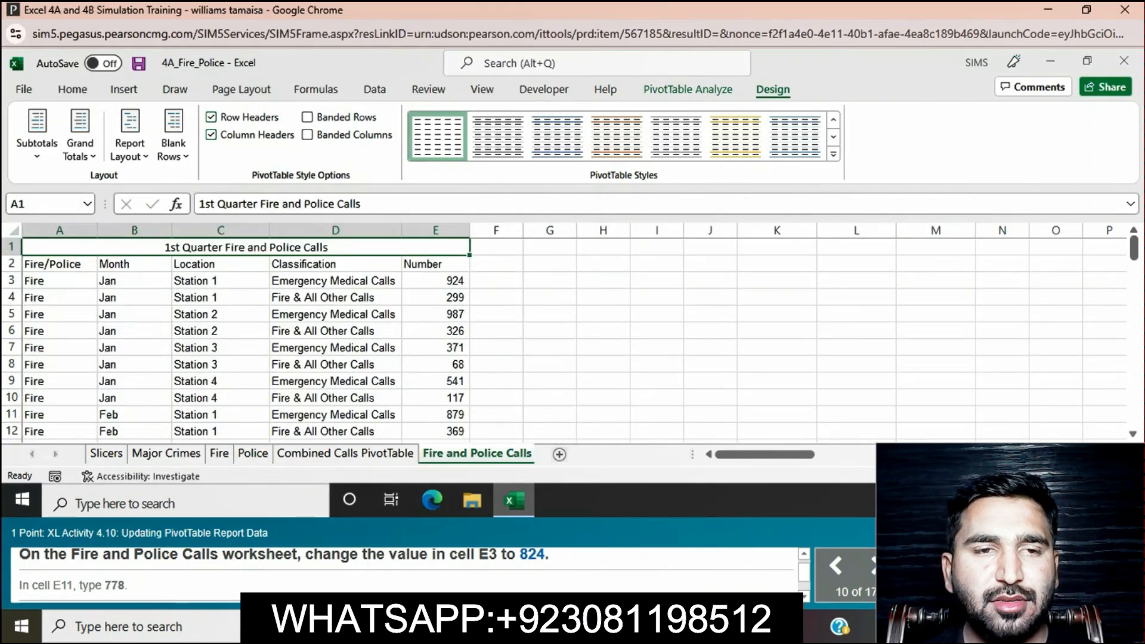
pyautogui.click(435, 281)
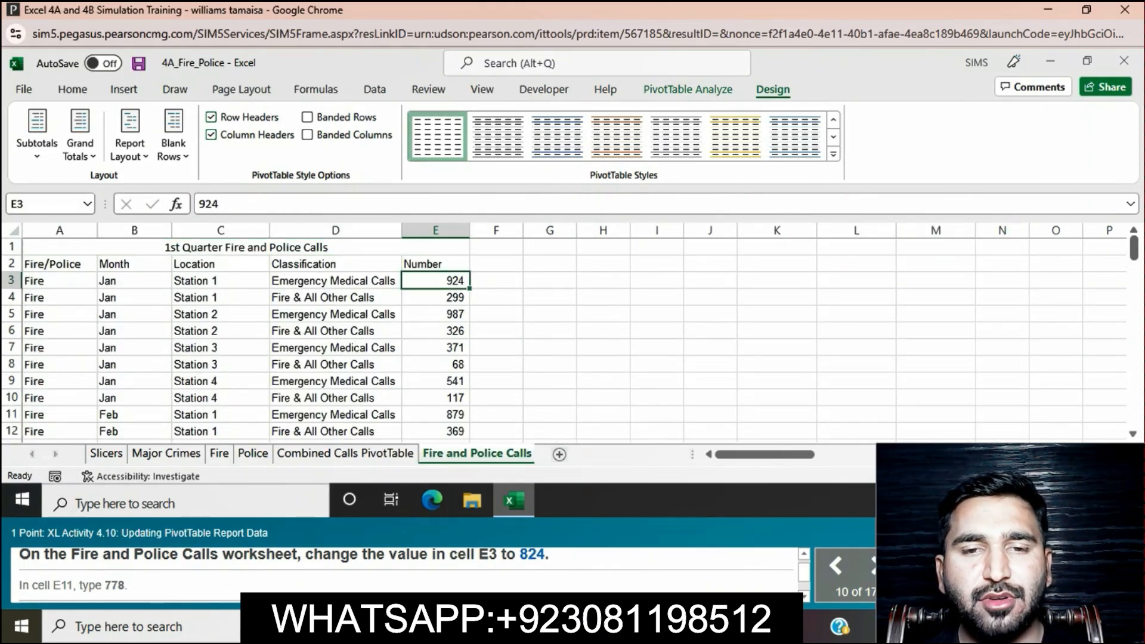
pyautogui.press('F2')
pyautogui.press('BackSpace')
pyautogui.press('BackSpace')
pyautogui.press('BackSpace')
pyautogui.write('824')
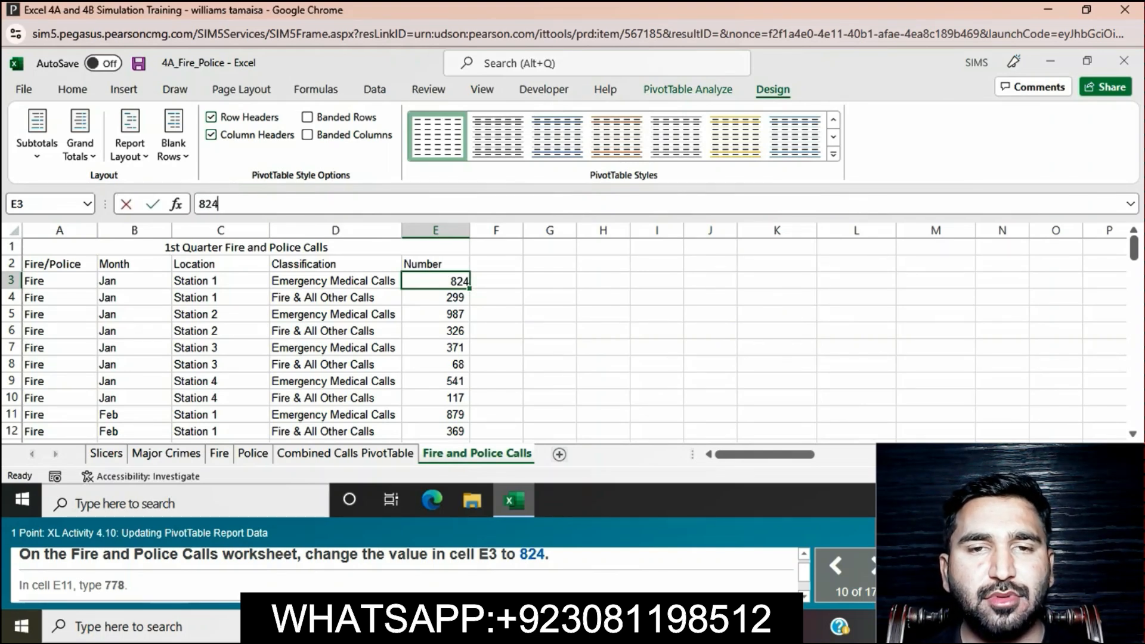
pyautogui.press('Return')
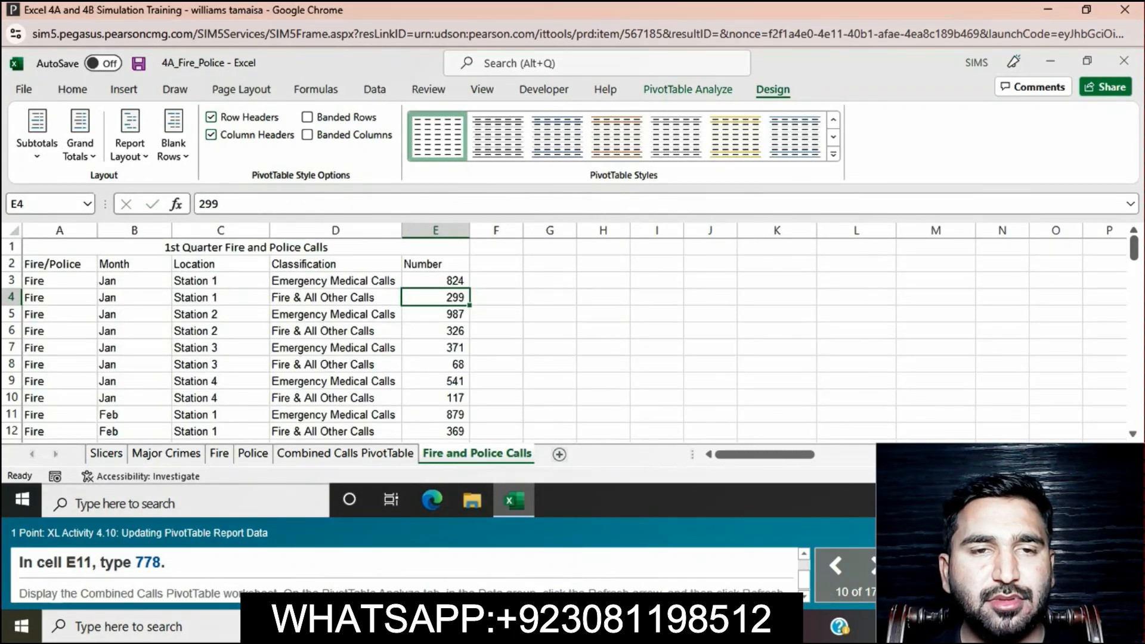
# Step: Change the value in cell E11 of the Fire and Police Calls worksheet to 778
pyautogui.click(435, 414)
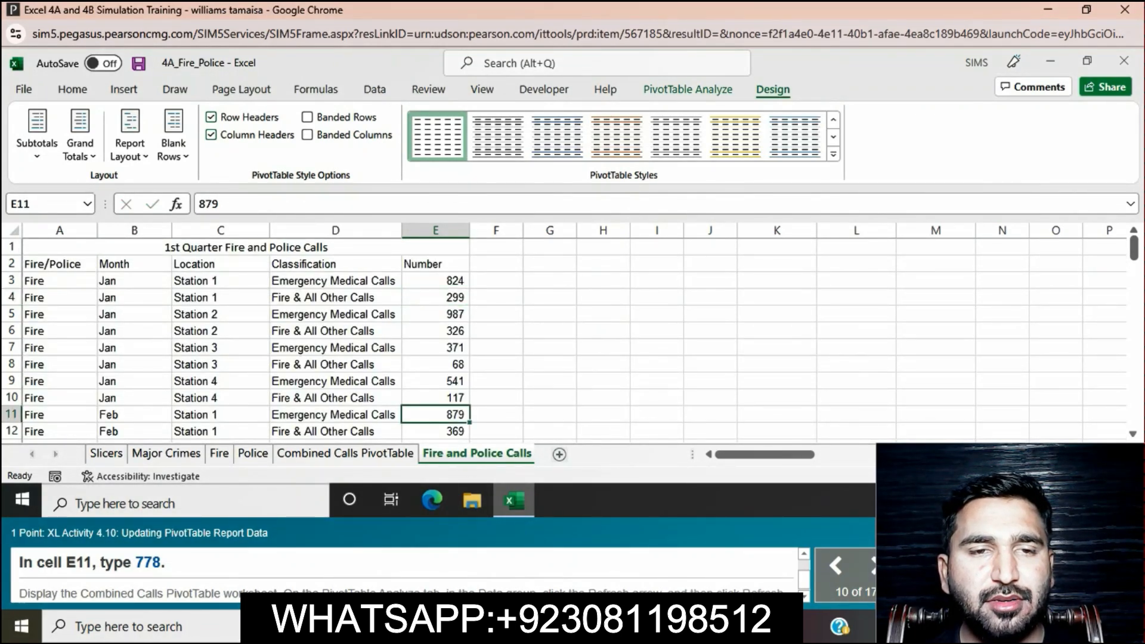
pyautogui.click(221, 204)
pyautogui.press('BackSpace')
pyautogui.press('BackSpace')
pyautogui.press('BackSpace')
pyautogui.write('778')
pyautogui.press('Return')
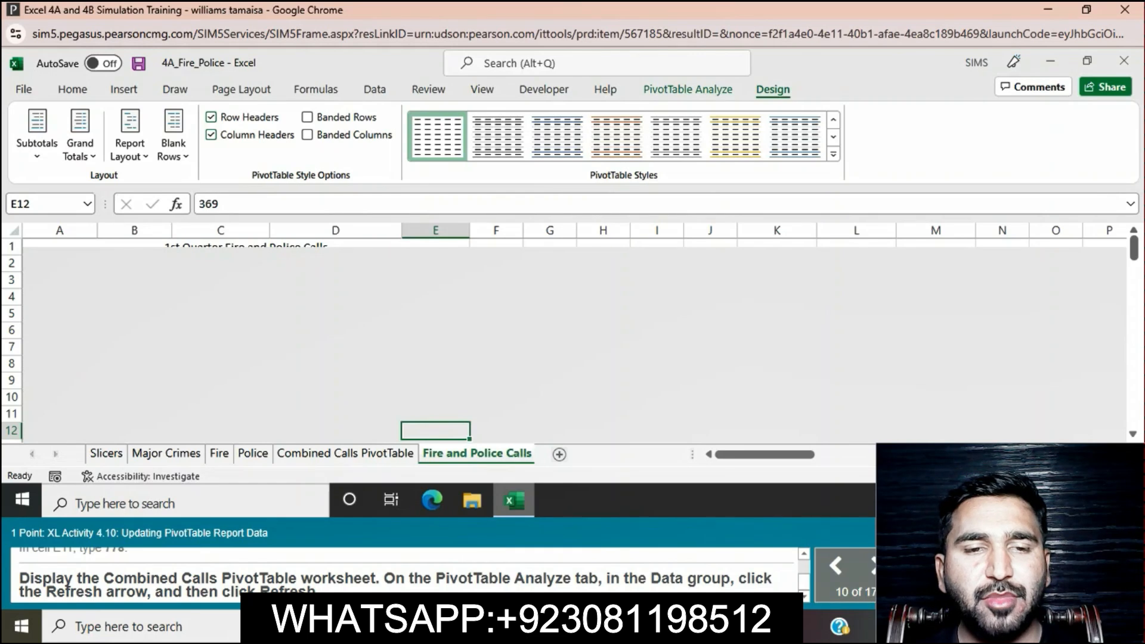
# Step: Display the Combined Calls PivotTable worksheet and refresh its PivotTable data
pyautogui.click(345, 454)
pyautogui.click(383, 374)
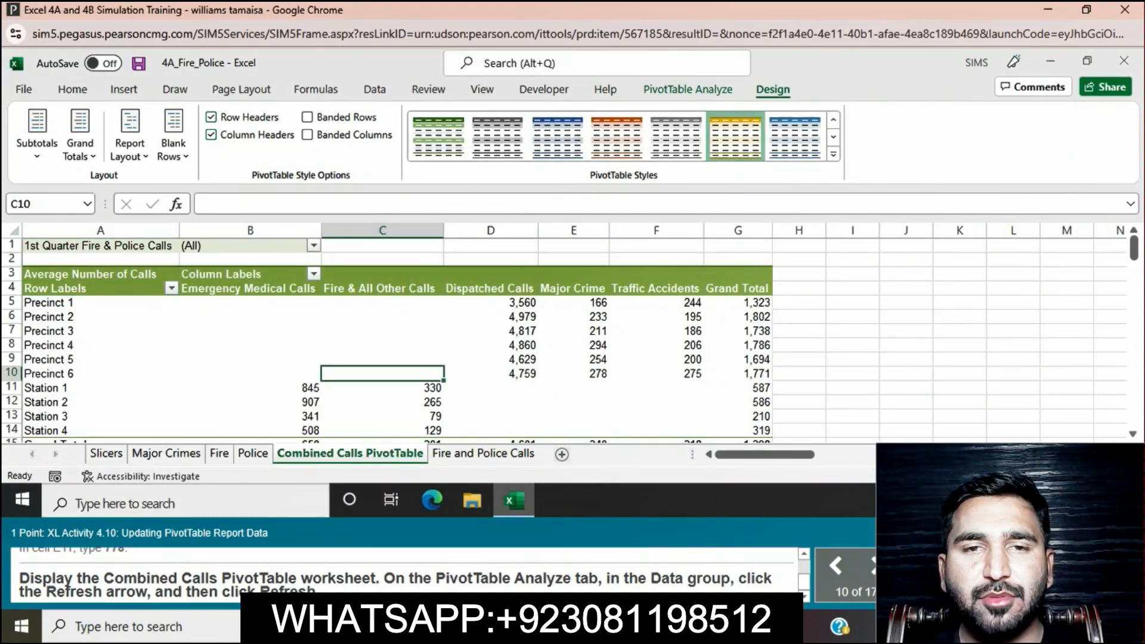
pyautogui.click(375, 90)
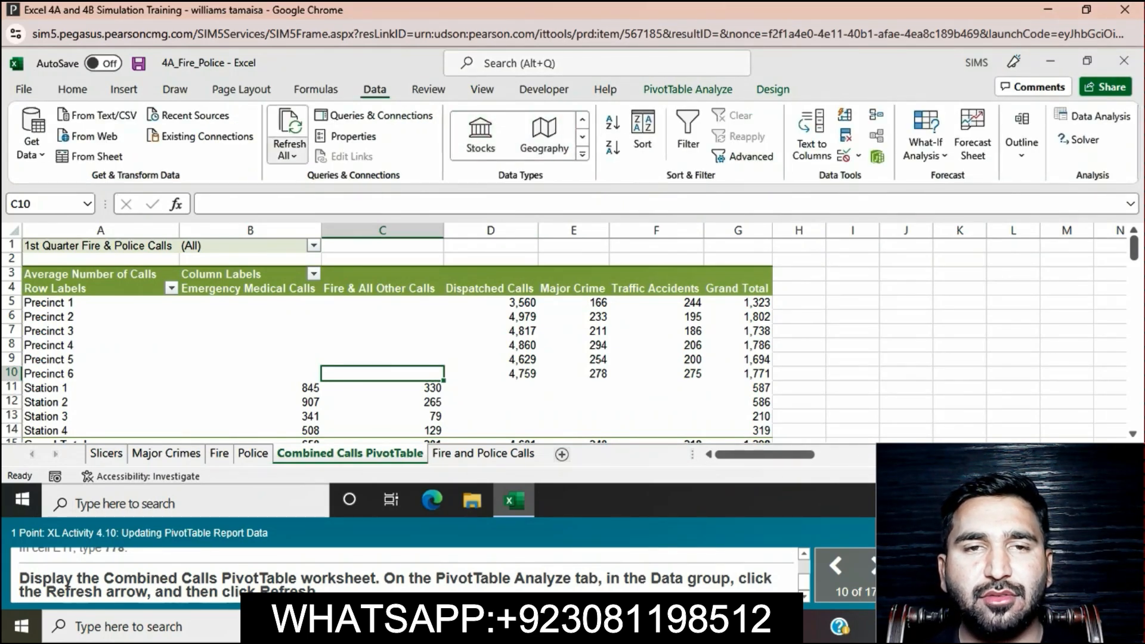
pyautogui.click(287, 155)
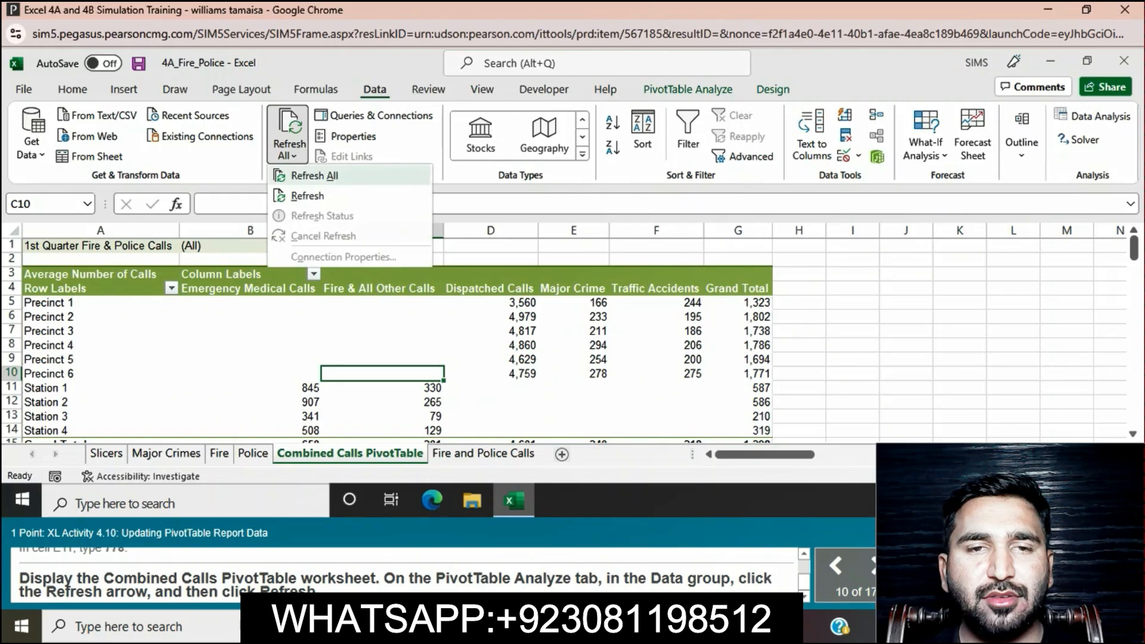
pyautogui.click(307, 195)
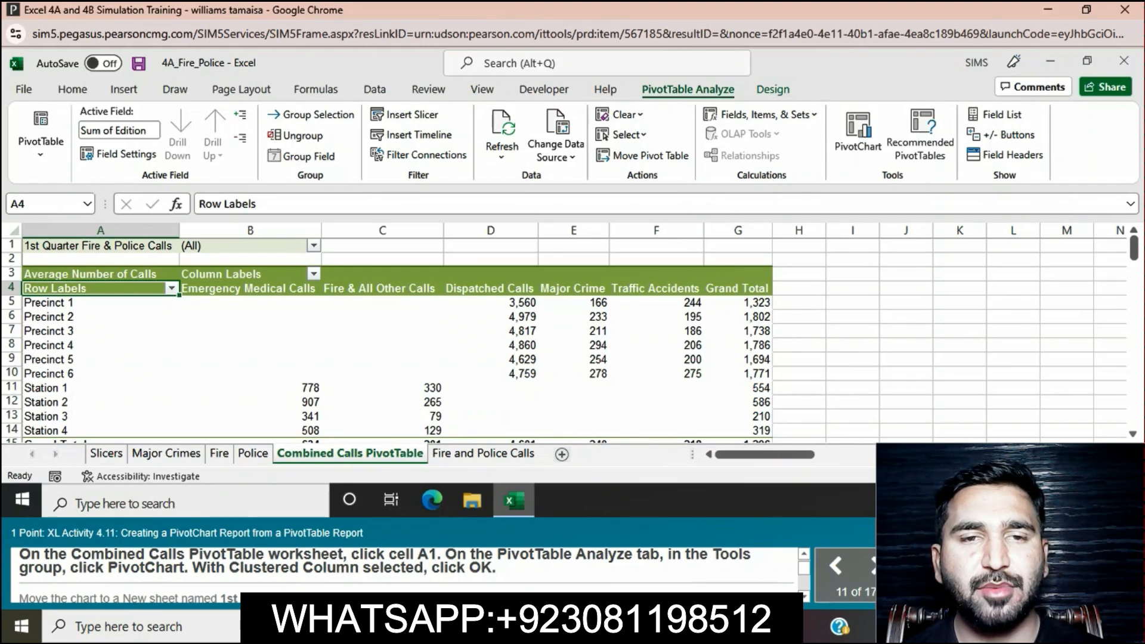
# Step: Insert a Clustered Column PivotChart from the Combined Calls PivotTable, starting from cell A1
pyautogui.click(100, 245)
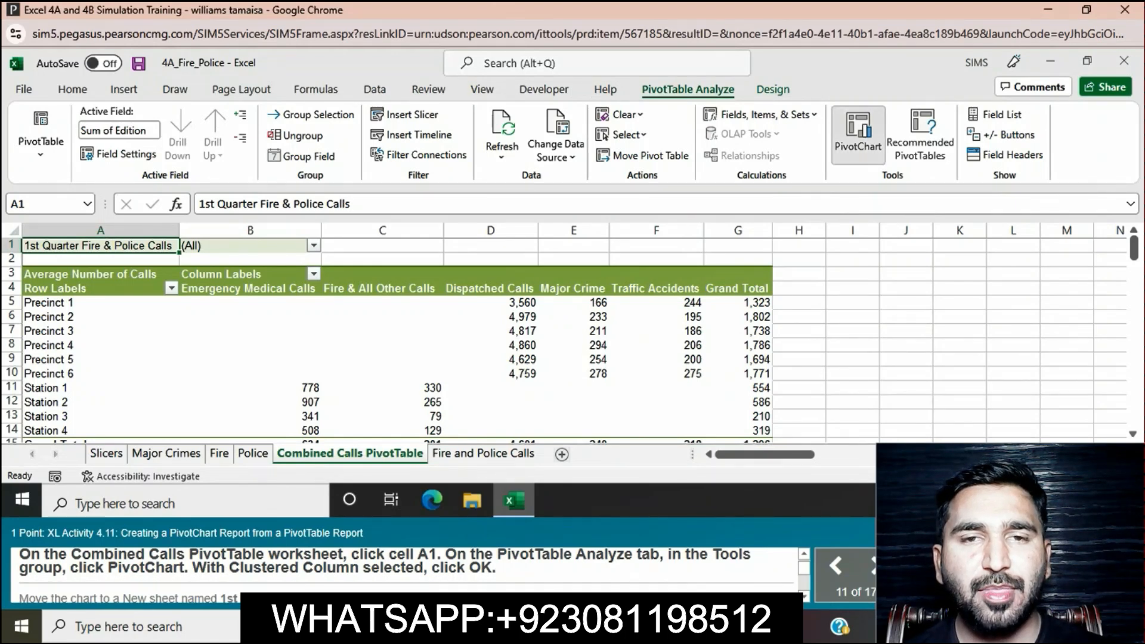
pyautogui.click(859, 134)
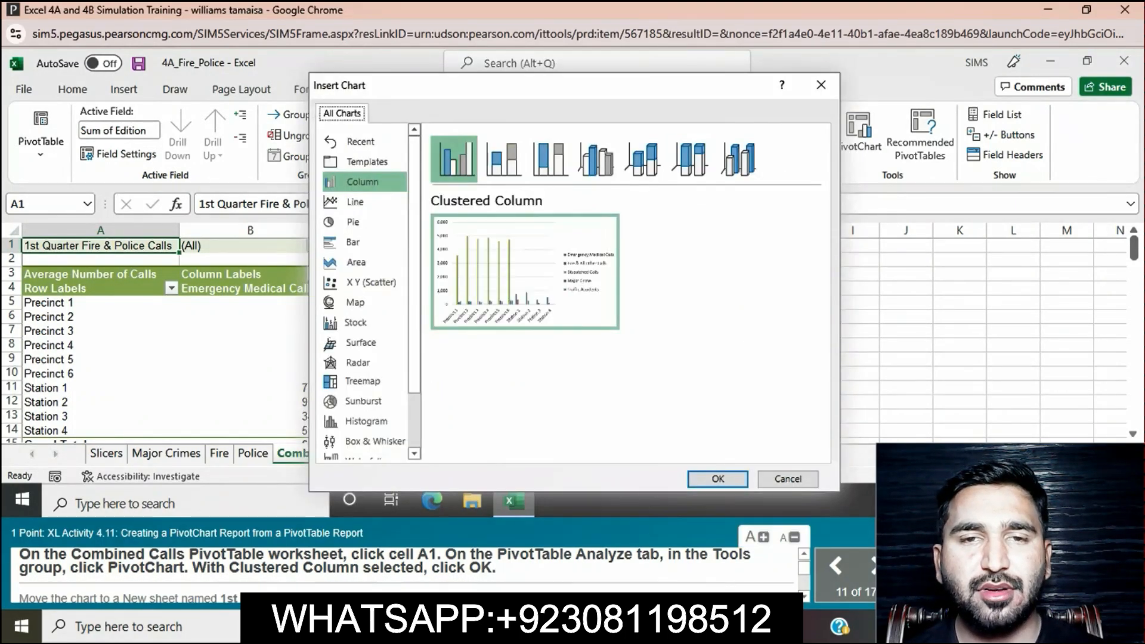
pyautogui.click(718, 479)
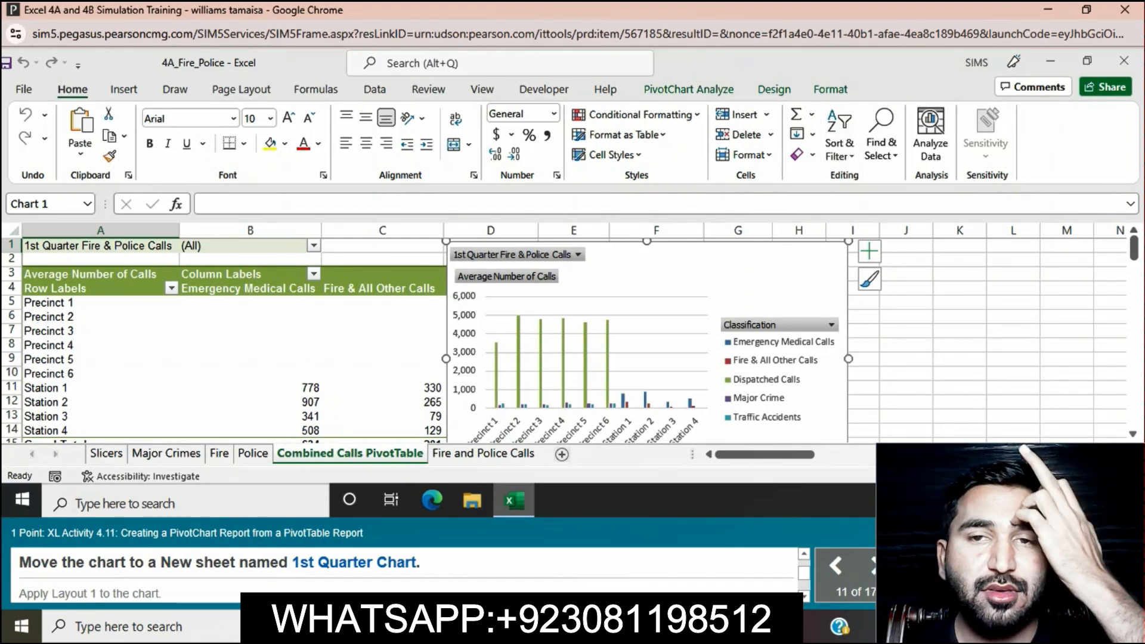
# Step: Move the PivotChart to a new sheet named 1st Quarter Chart
pyautogui.click(774, 89)
pyautogui.click(689, 90)
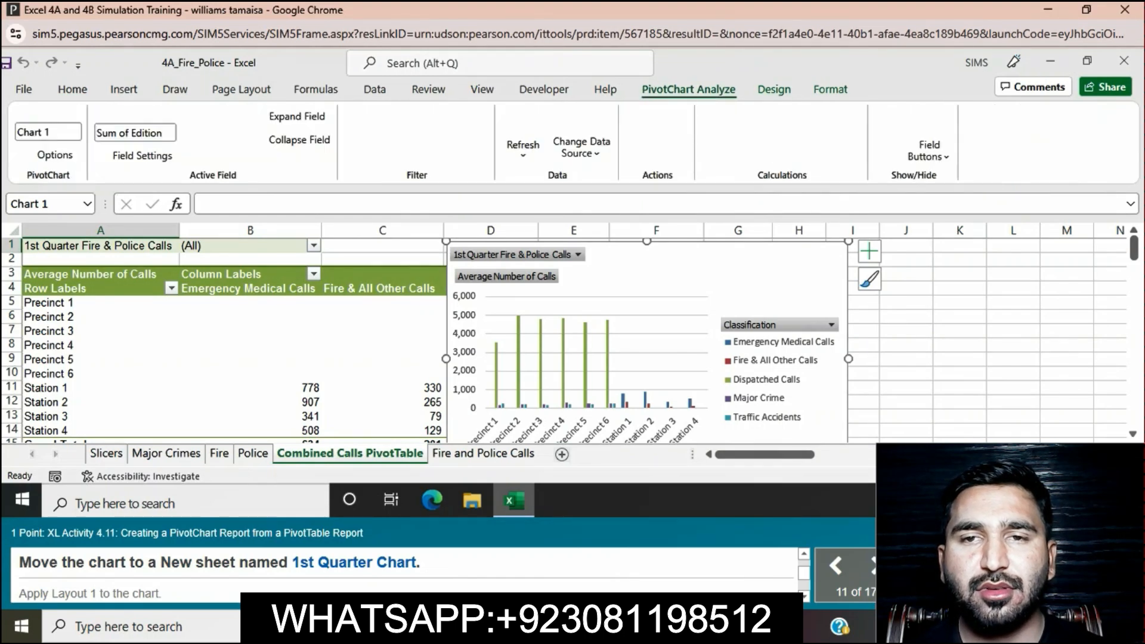
pyautogui.click(775, 89)
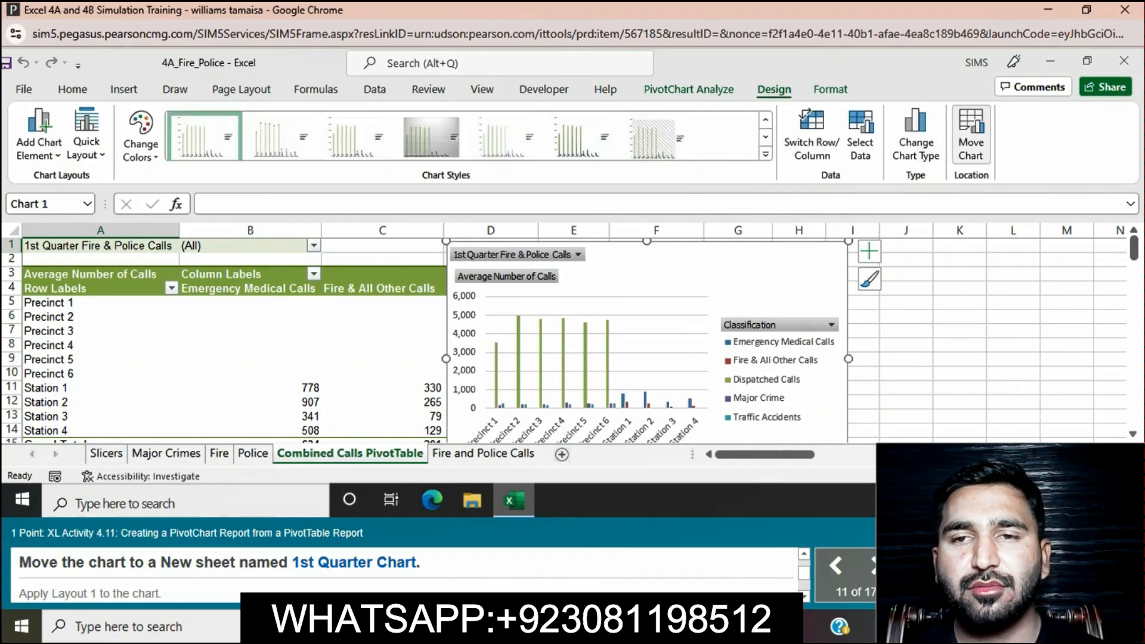
pyautogui.click(971, 137)
pyautogui.click(463, 263)
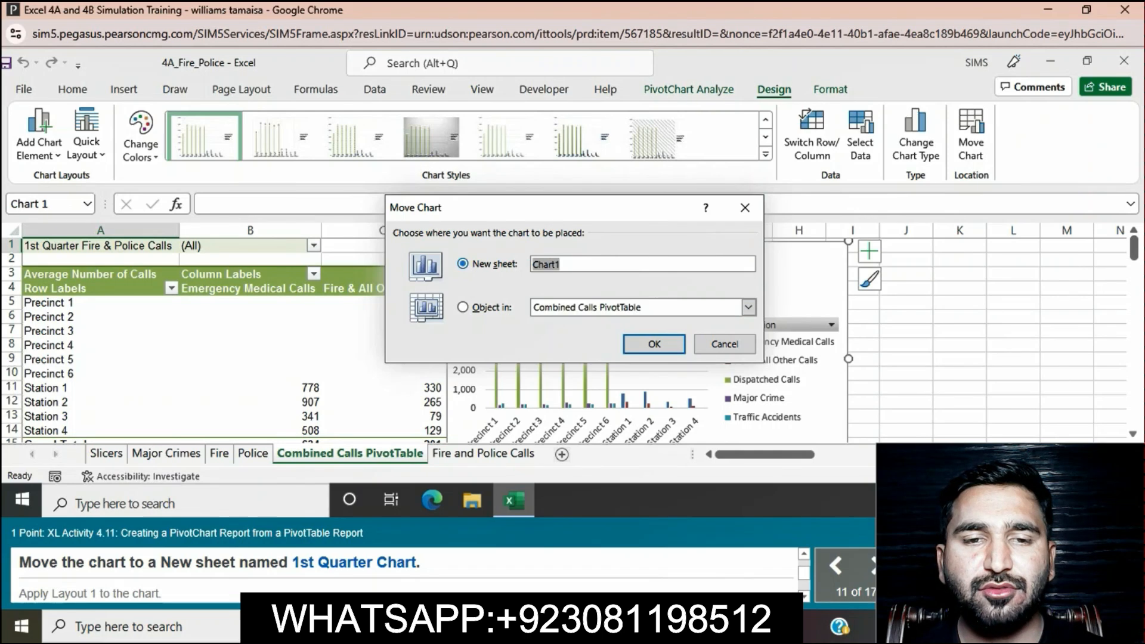
pyautogui.press('BackSpace')
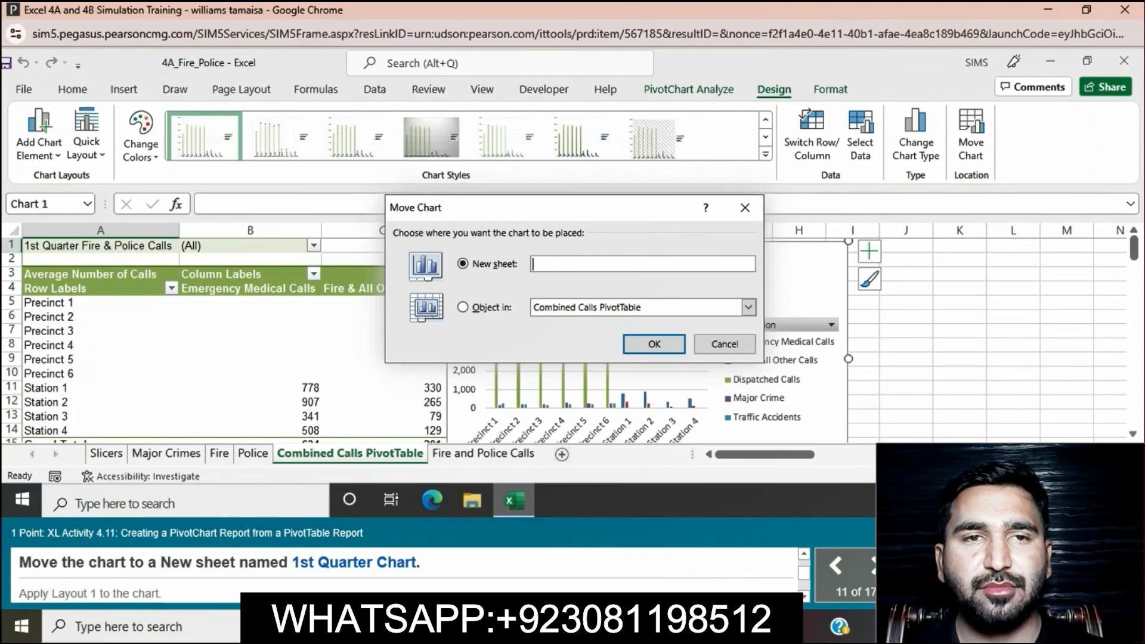
pyautogui.write('1st')
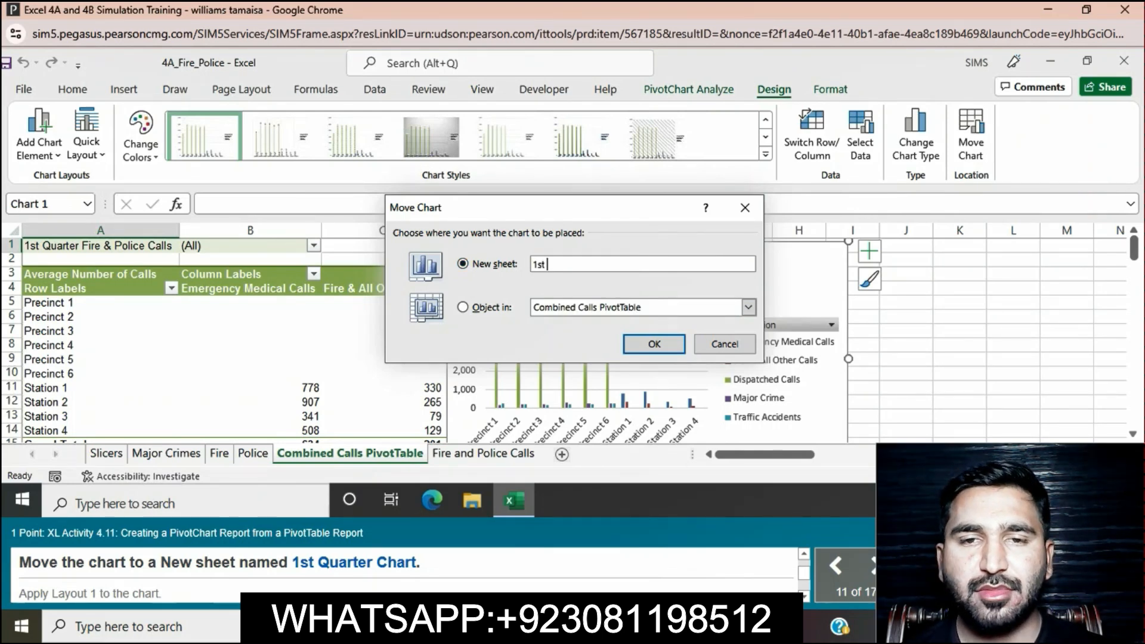
pyautogui.write(' Qua')
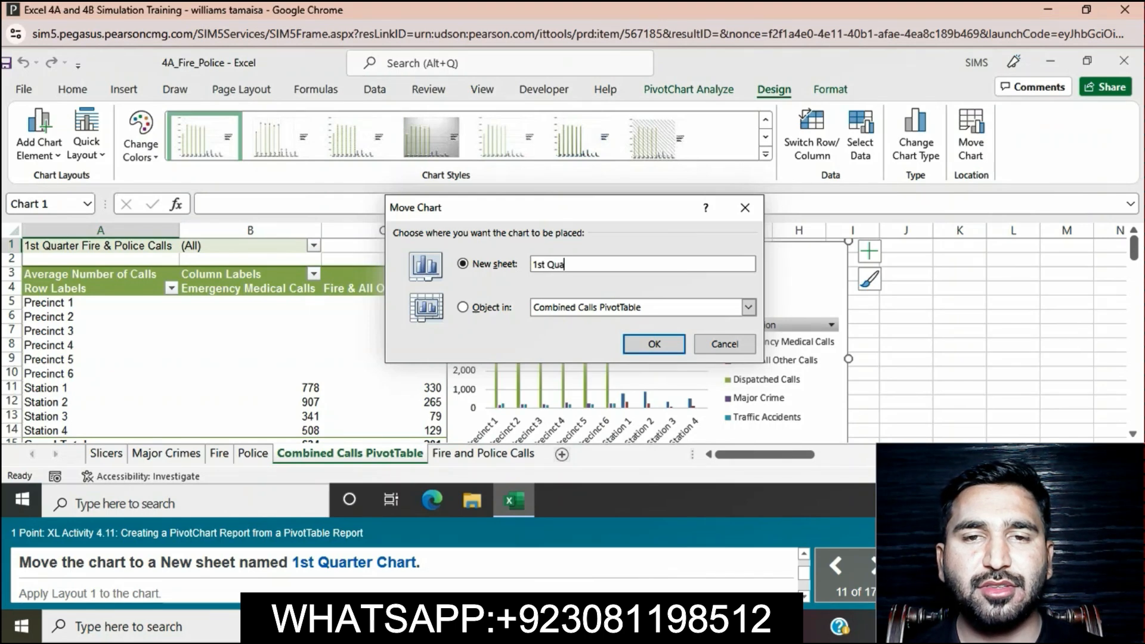
pyautogui.write('rter')
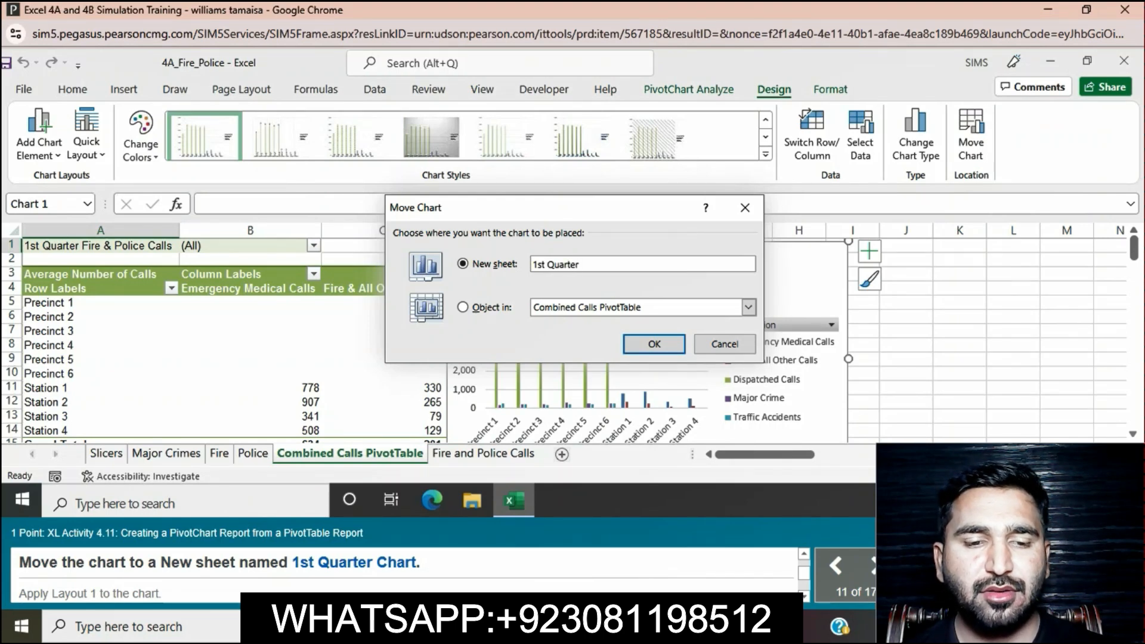
pyautogui.write(' C')
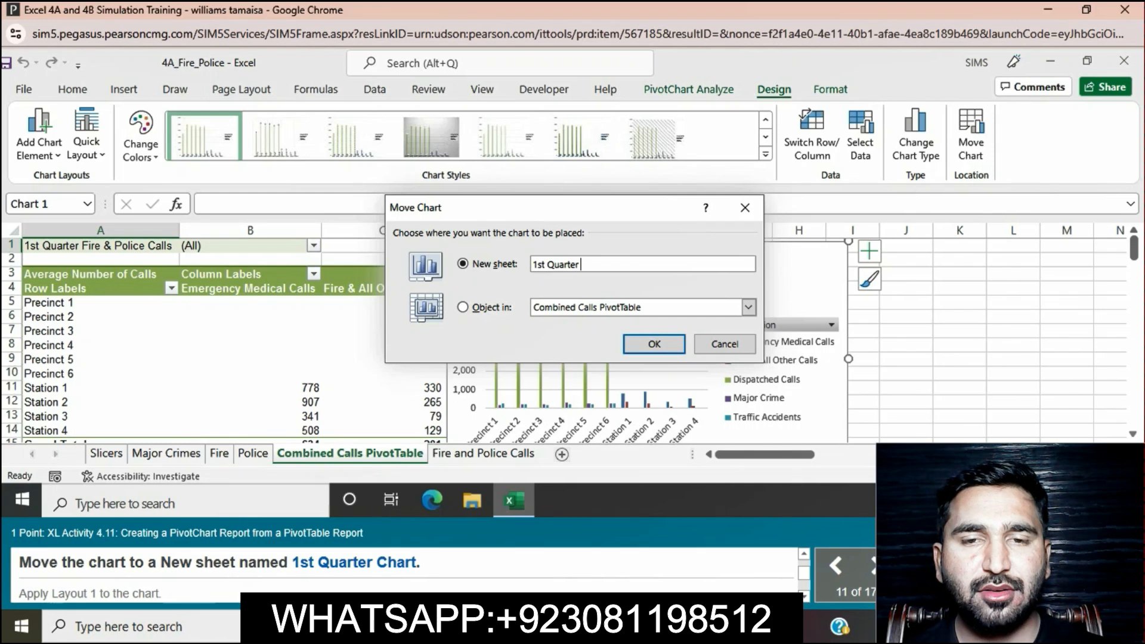
pyautogui.write('hart')
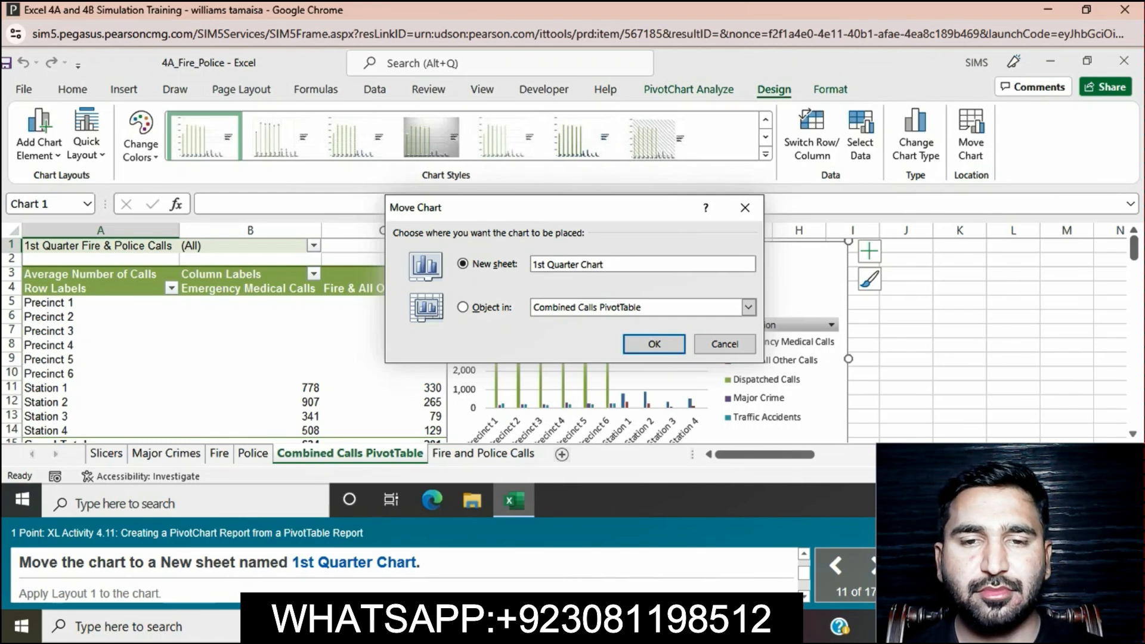
pyautogui.press('Return')
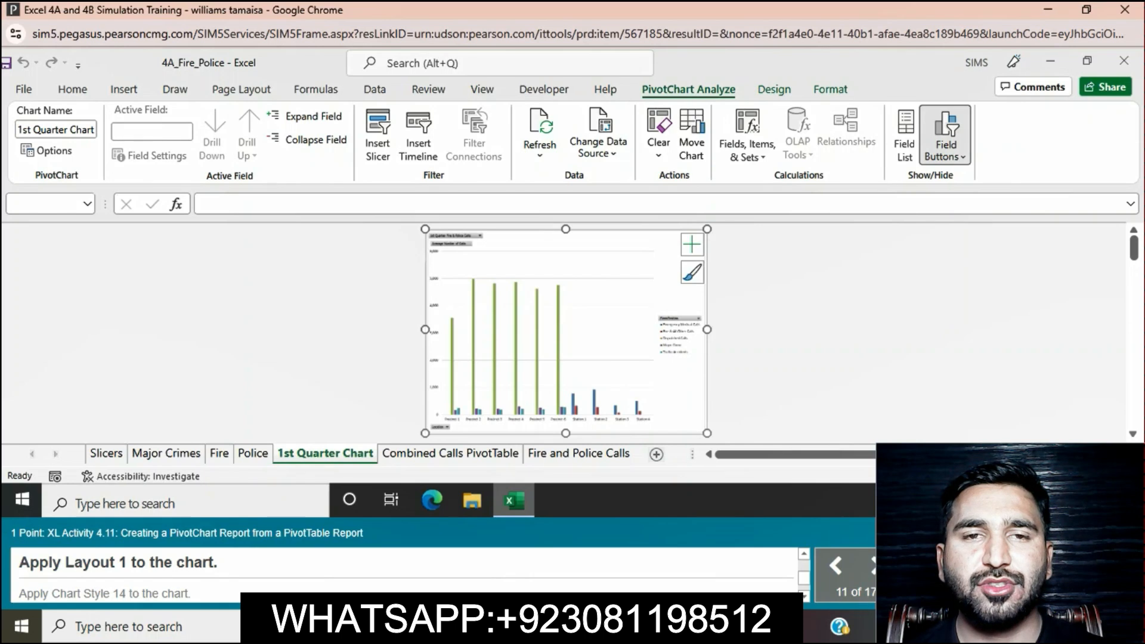
# Step: Apply Layout 1 and Chart Style 14 to the PivotChart on the 1st Quarter Chart sheet
pyautogui.click(774, 89)
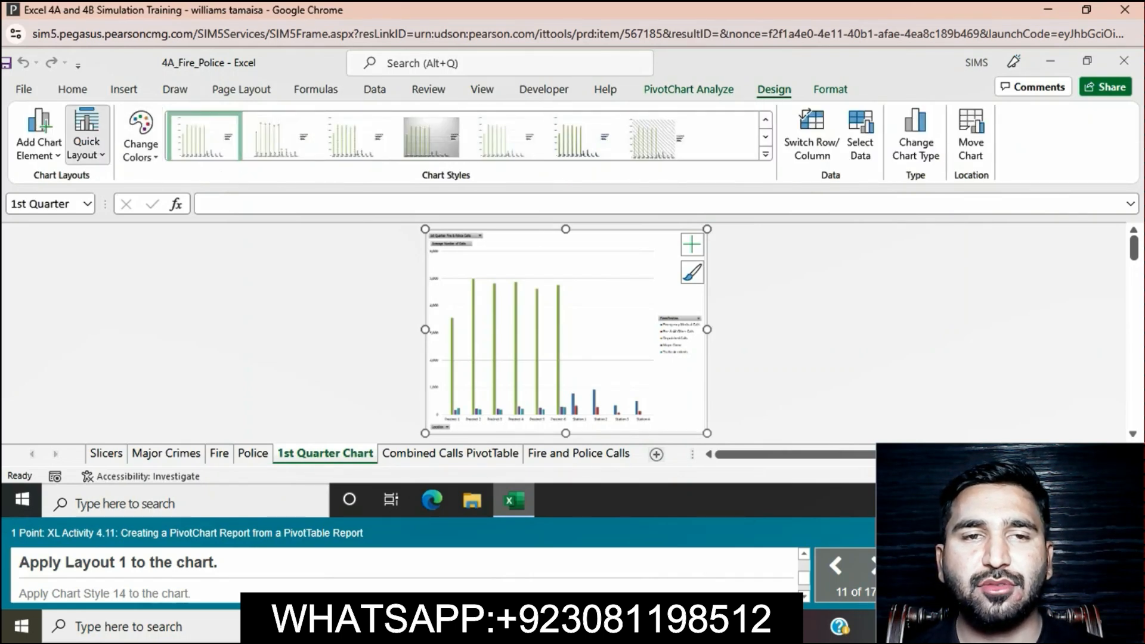
pyautogui.click(86, 134)
pyautogui.click(91, 191)
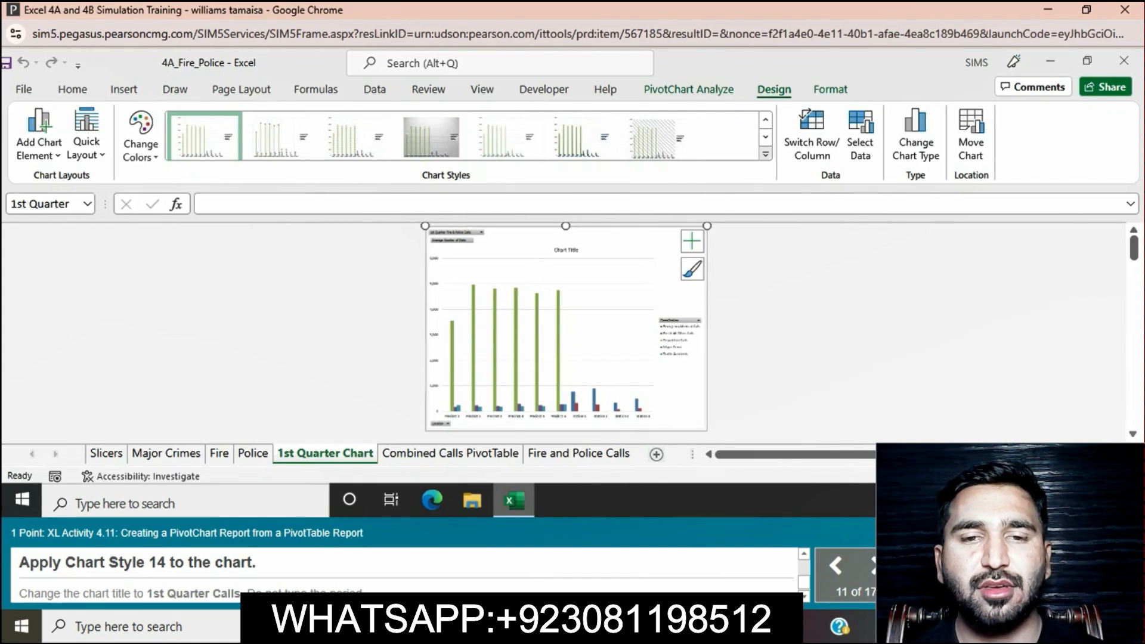
pyautogui.click(765, 154)
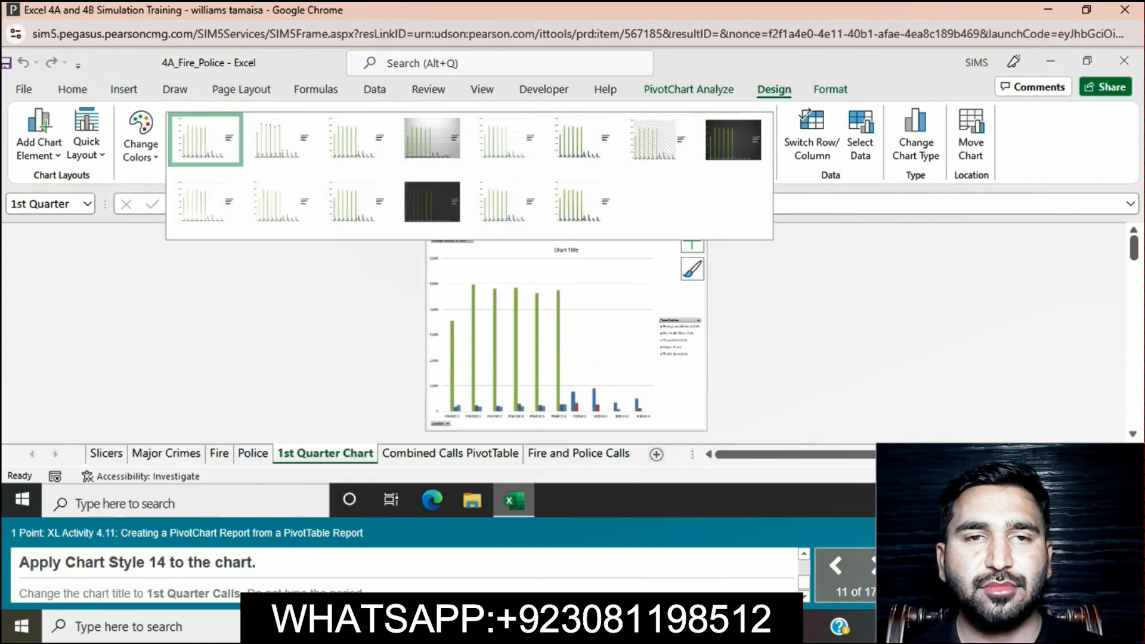
pyautogui.click(583, 203)
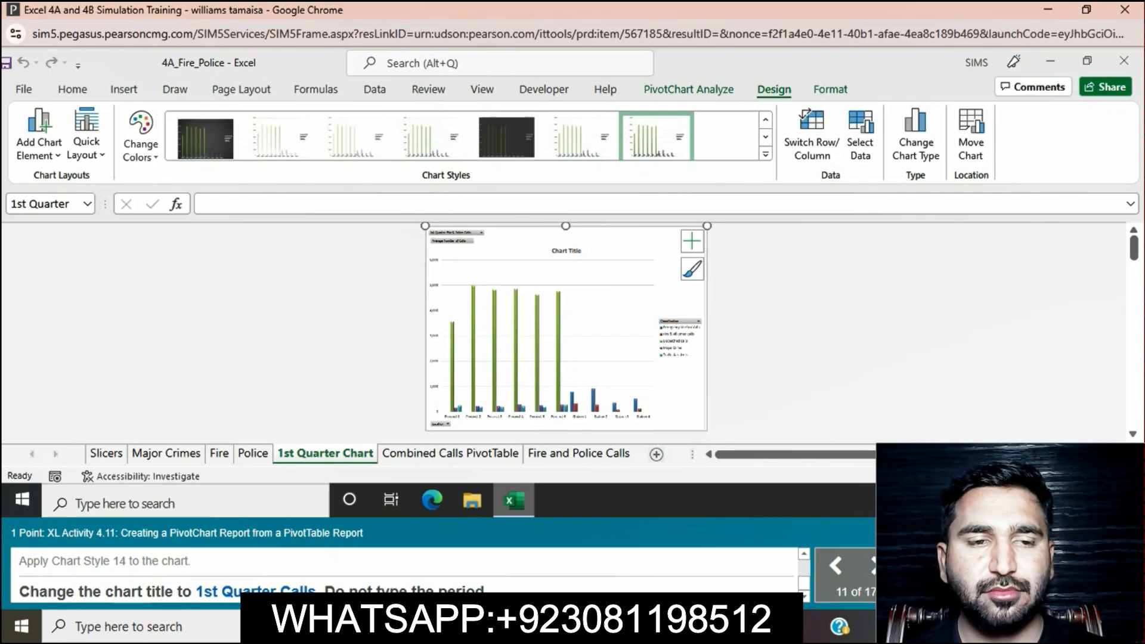
# Step: Change the PivotChart's title to 1st Quarter Calls
pyautogui.click(566, 251)
pyautogui.click(566, 252)
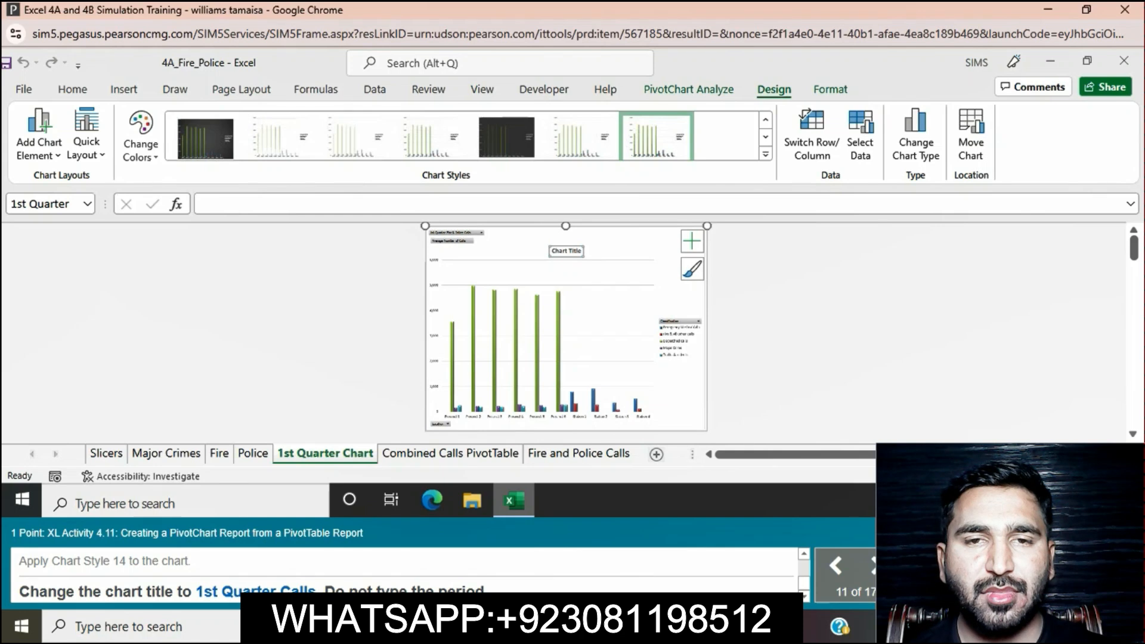
pyautogui.moveTo(551, 251); pyautogui.dragTo(618, 254)
pyautogui.press('BackSpace')
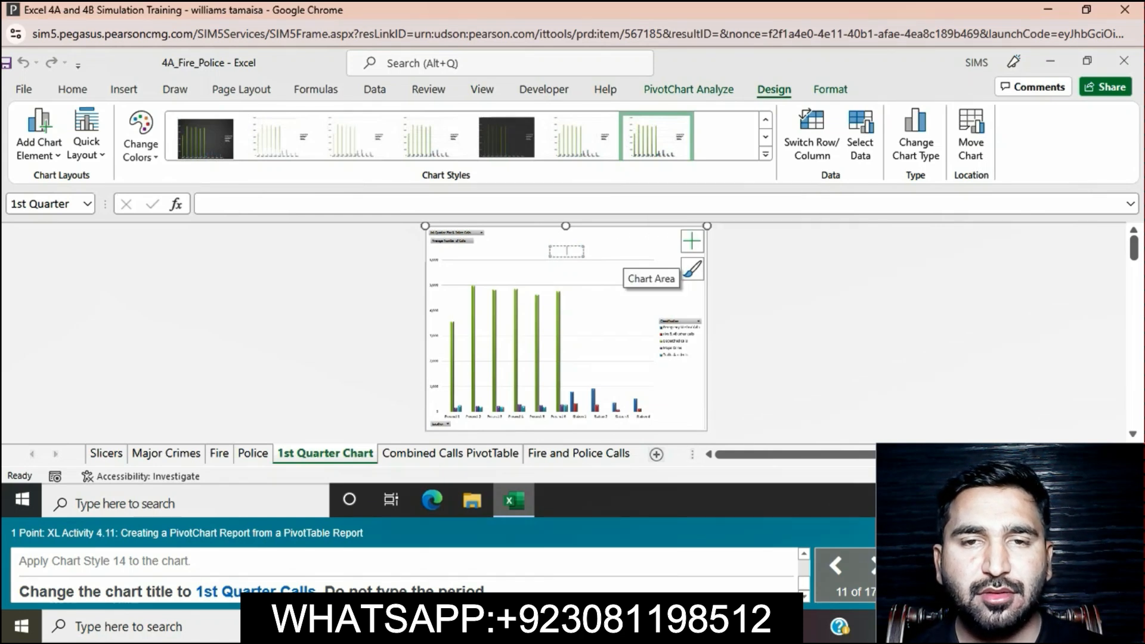
pyautogui.write('1st')
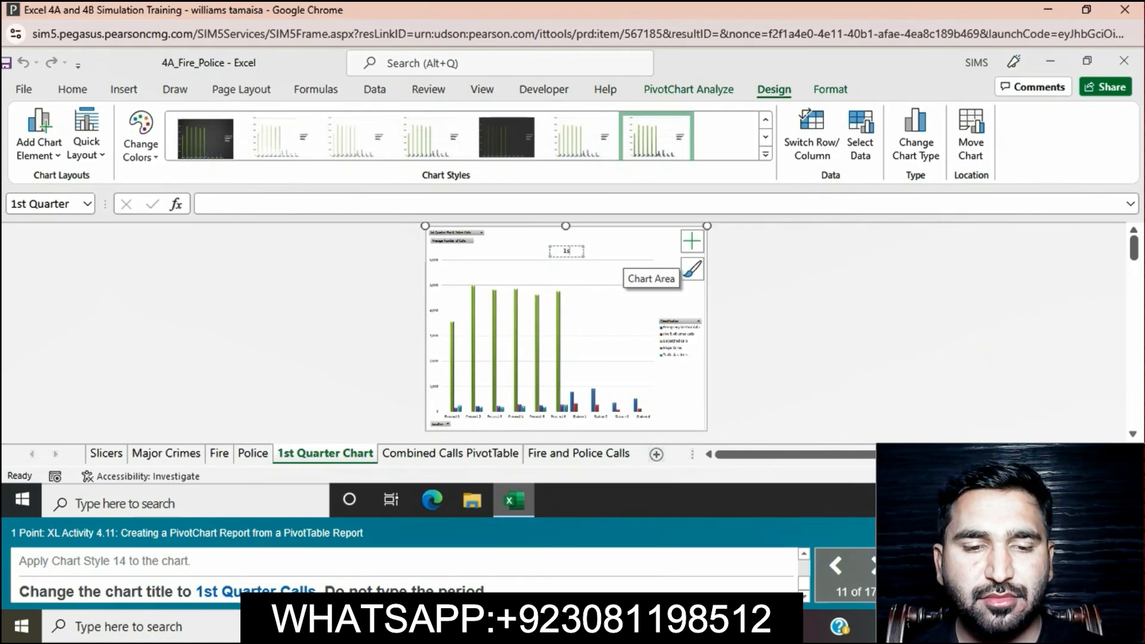
pyautogui.write(' Q')
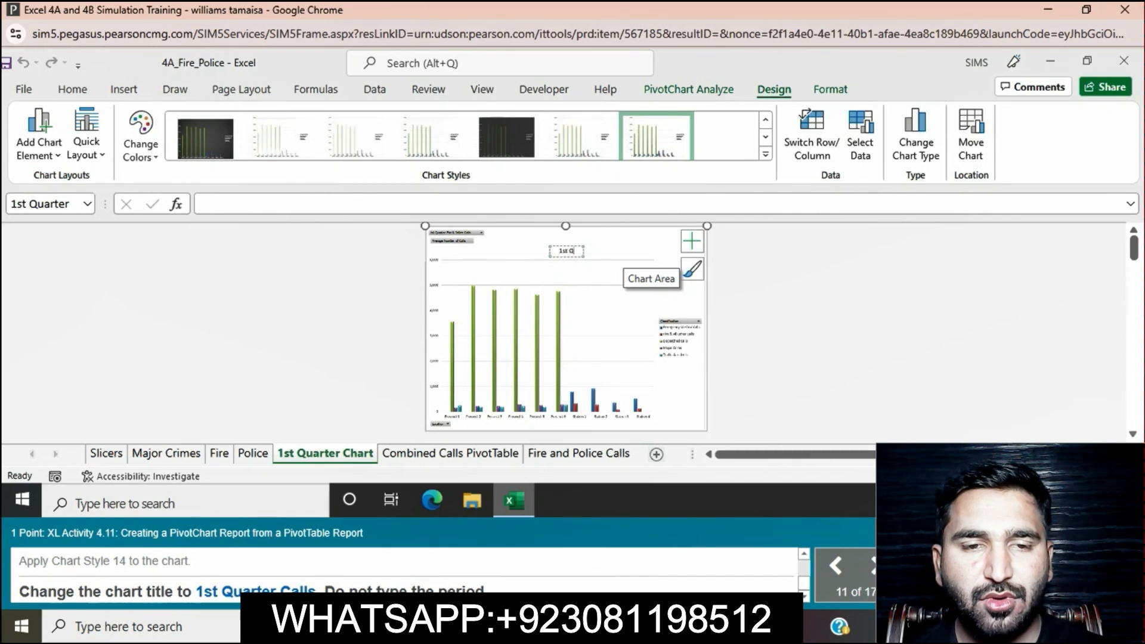
pyautogui.write('ua')
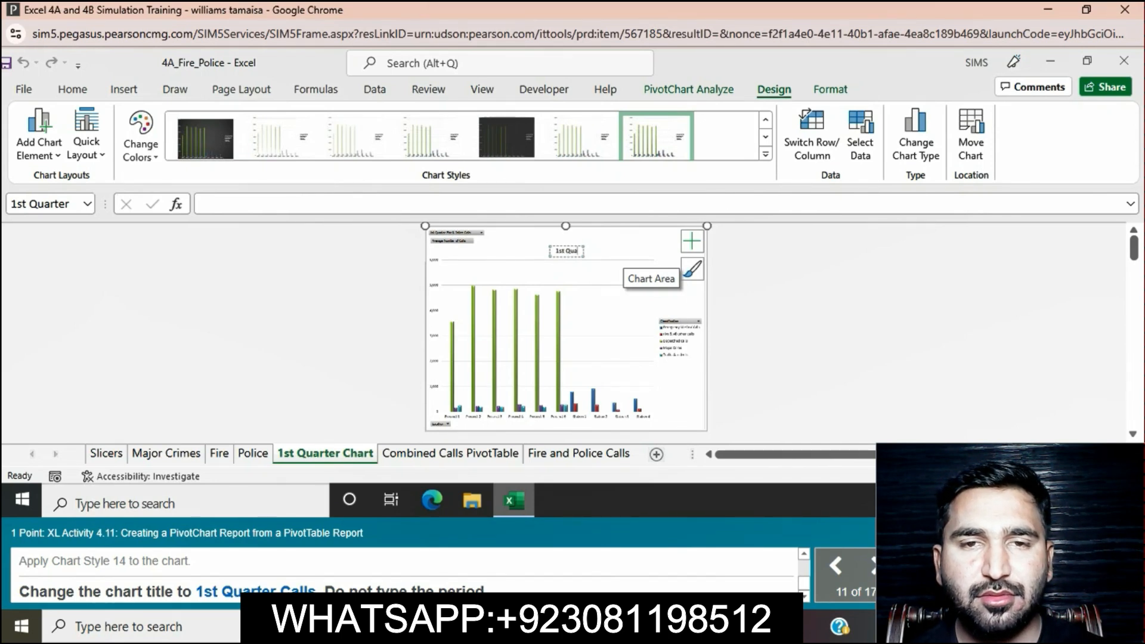
pyautogui.write('rter Cal')
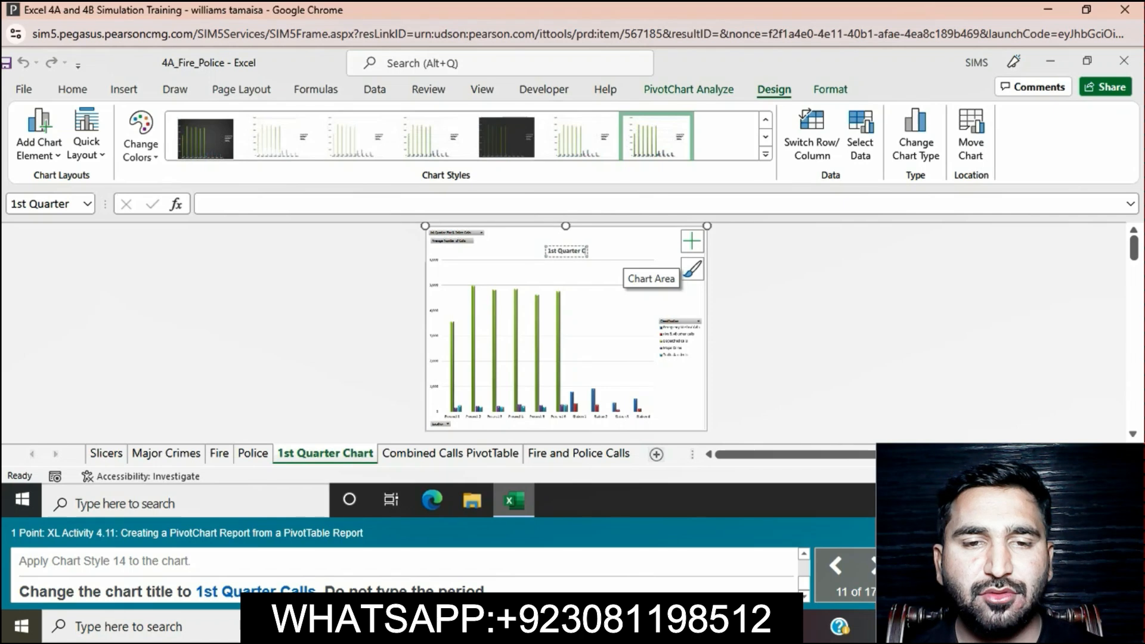
pyautogui.write('ls')
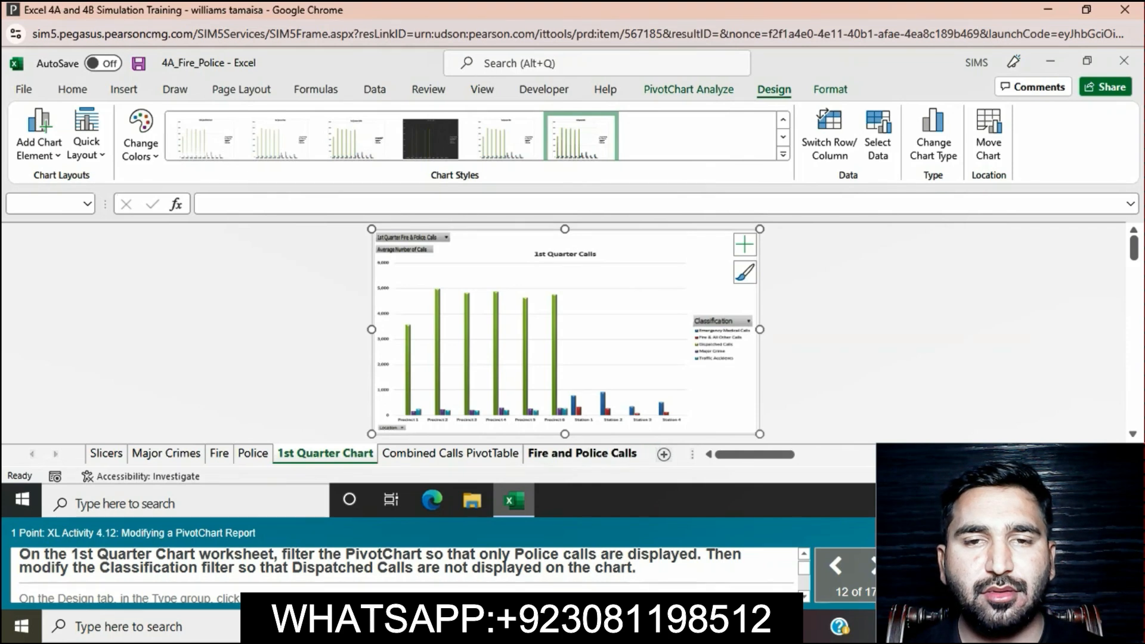
pyautogui.click(748, 322)
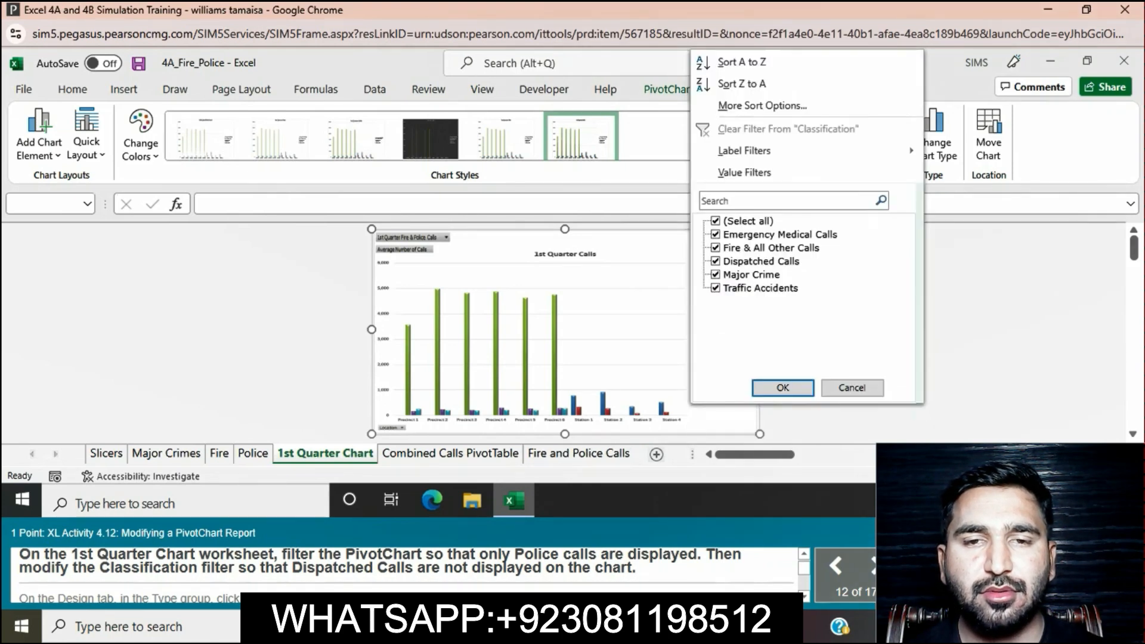
pyautogui.click(716, 222)
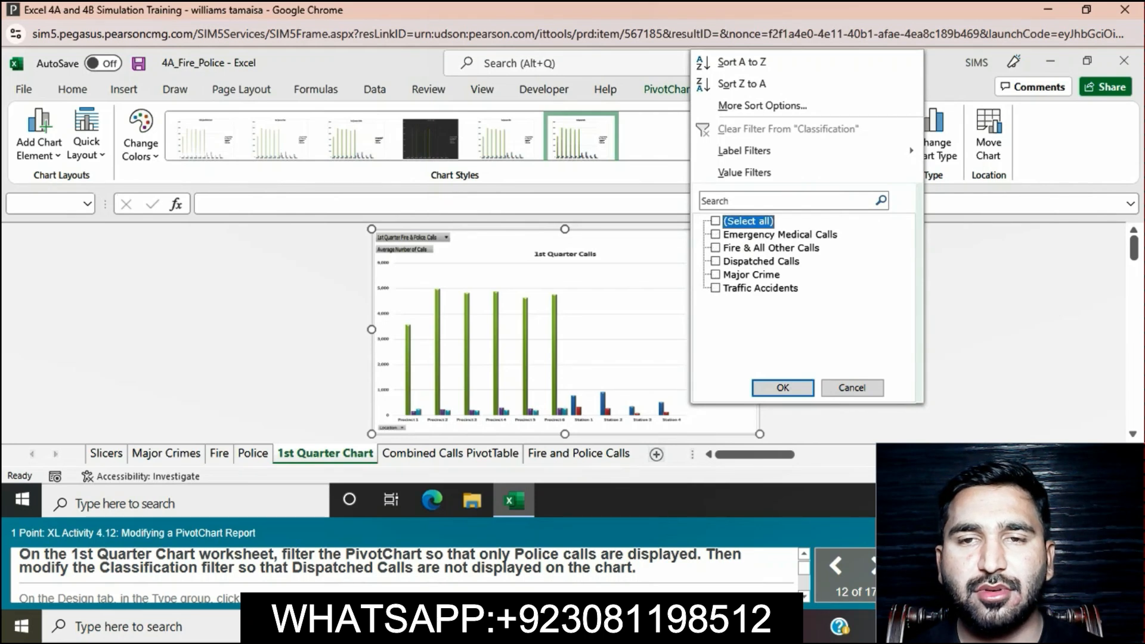
pyautogui.click(853, 387)
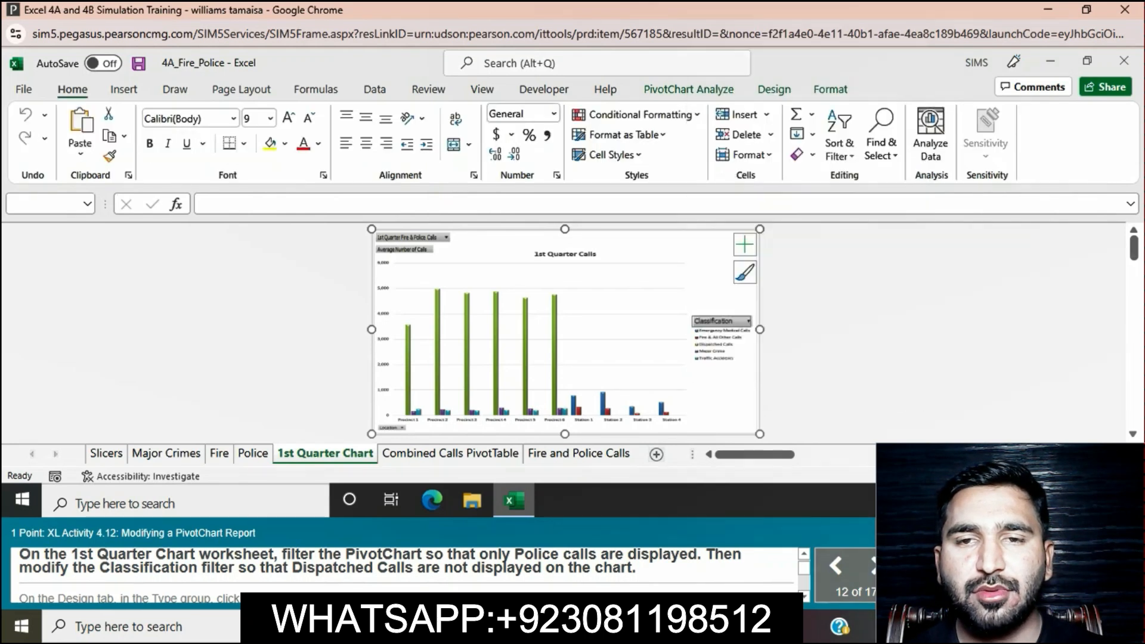
# Step: Filter the PivotChart by the 1st Quarter Fire & Police Calls report filter to include only Police
pyautogui.click(446, 237)
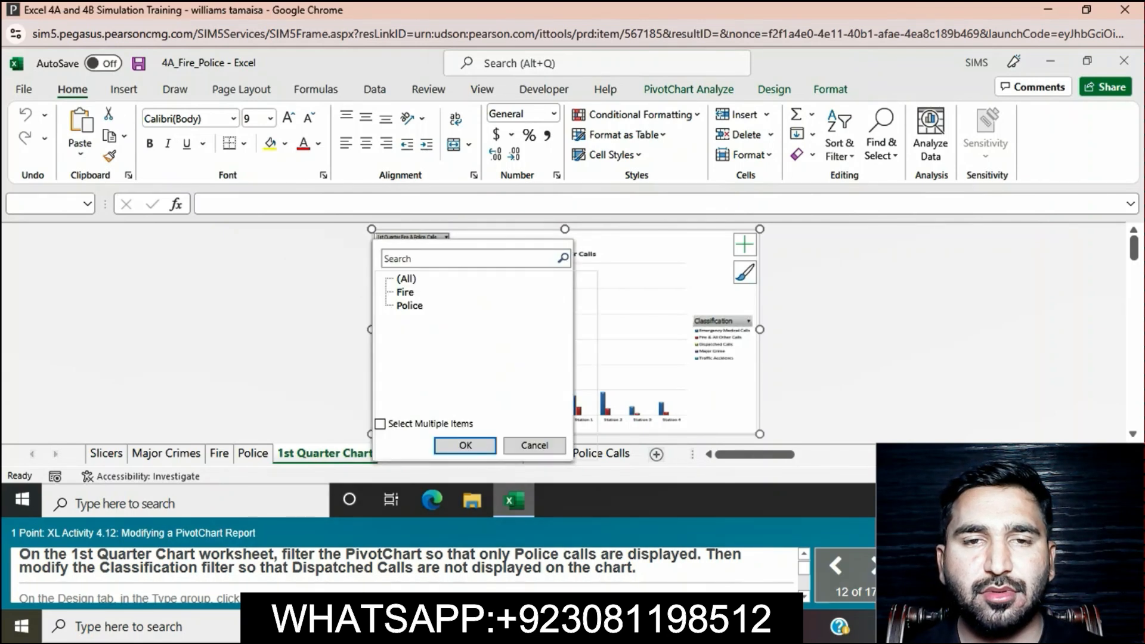
pyautogui.click(380, 424)
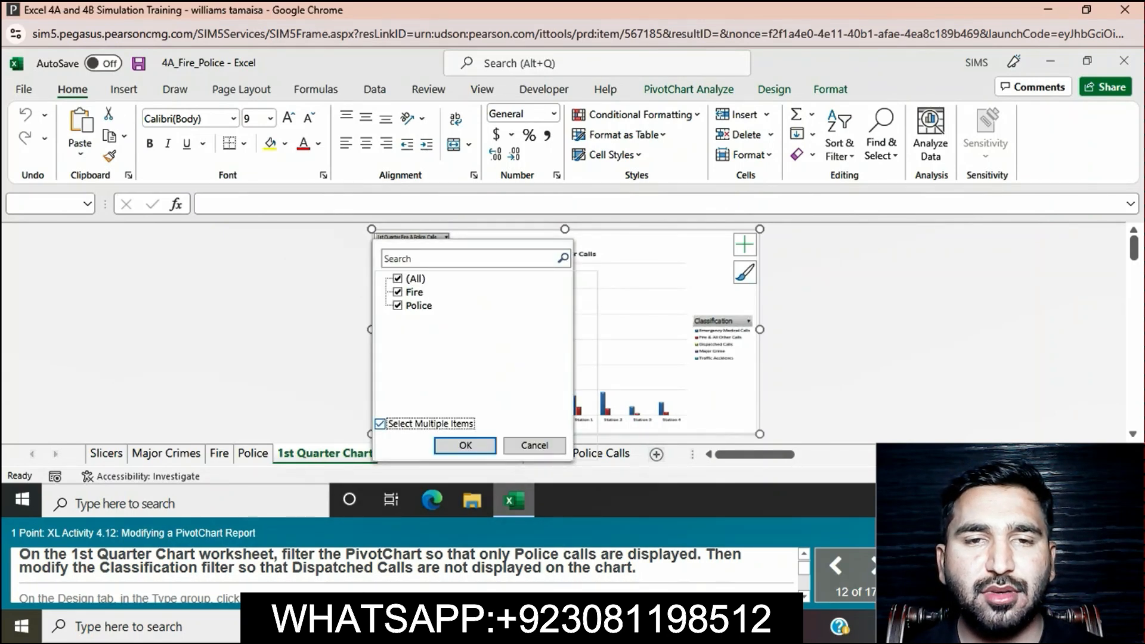
pyautogui.click(397, 280)
pyautogui.click(398, 305)
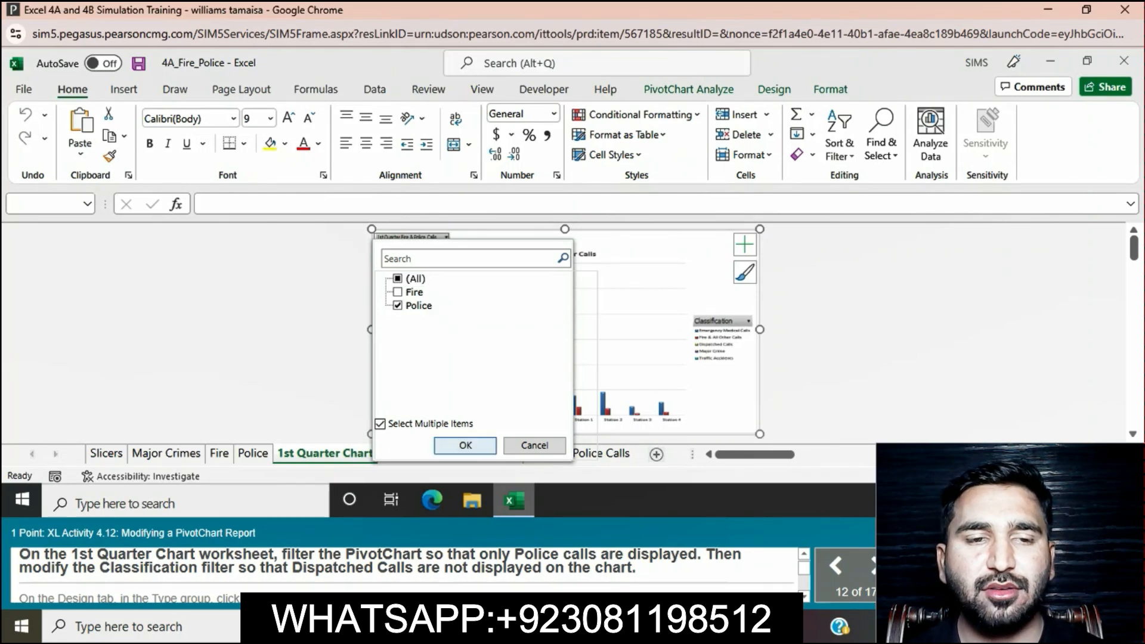
pyautogui.click(465, 445)
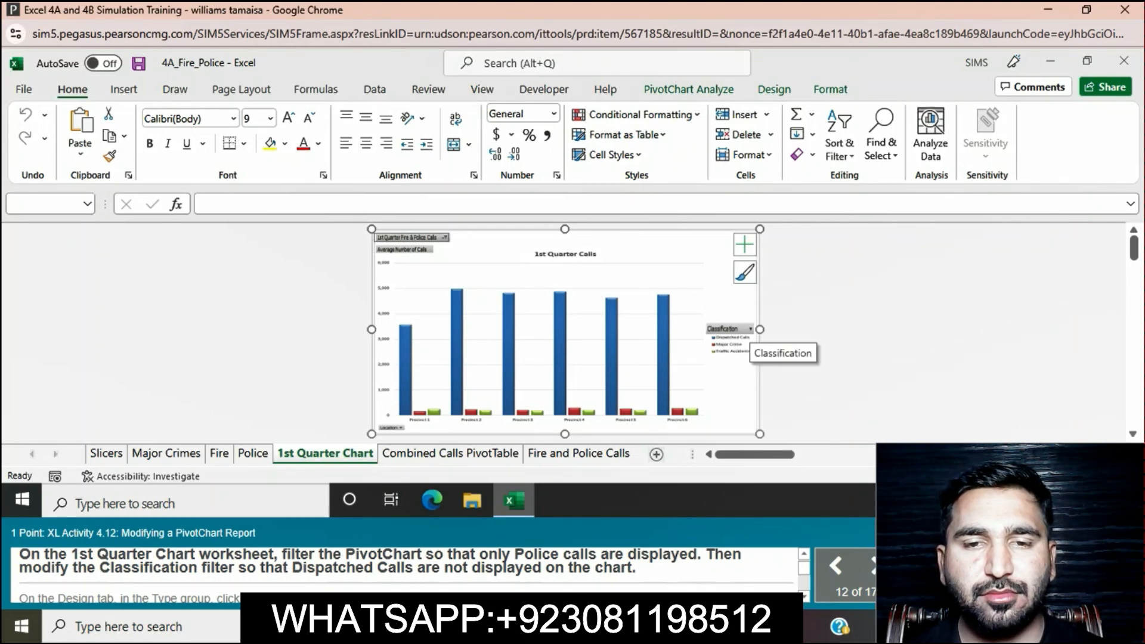
# Step: Set the PivotChart's Classification filter to include every item except Dispatched Calls
pyautogui.click(750, 328)
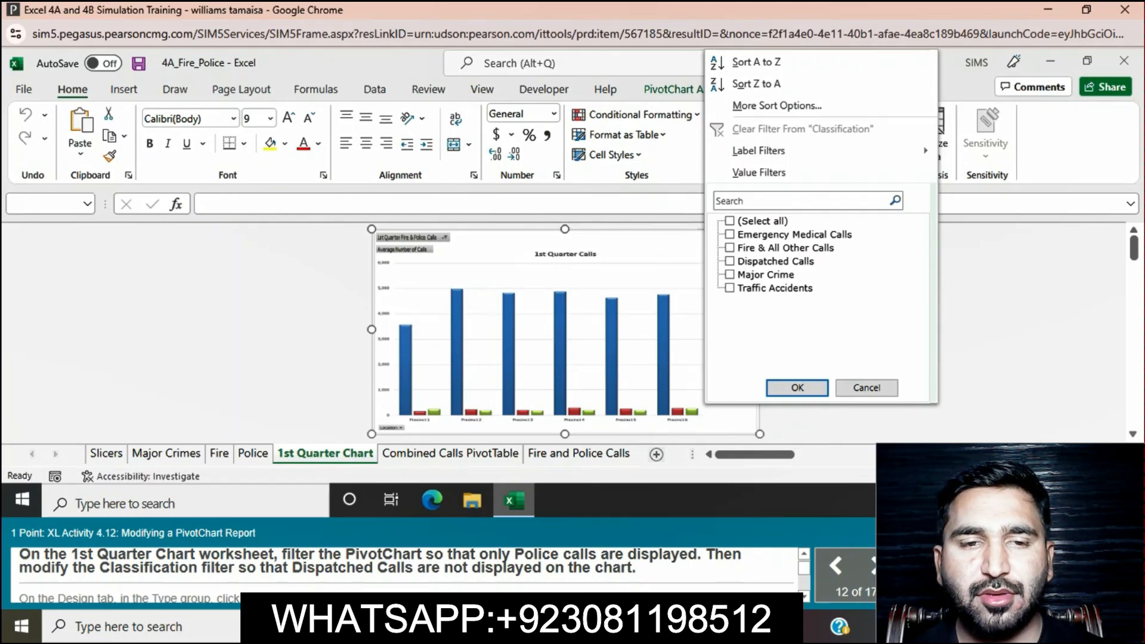
pyautogui.click(730, 222)
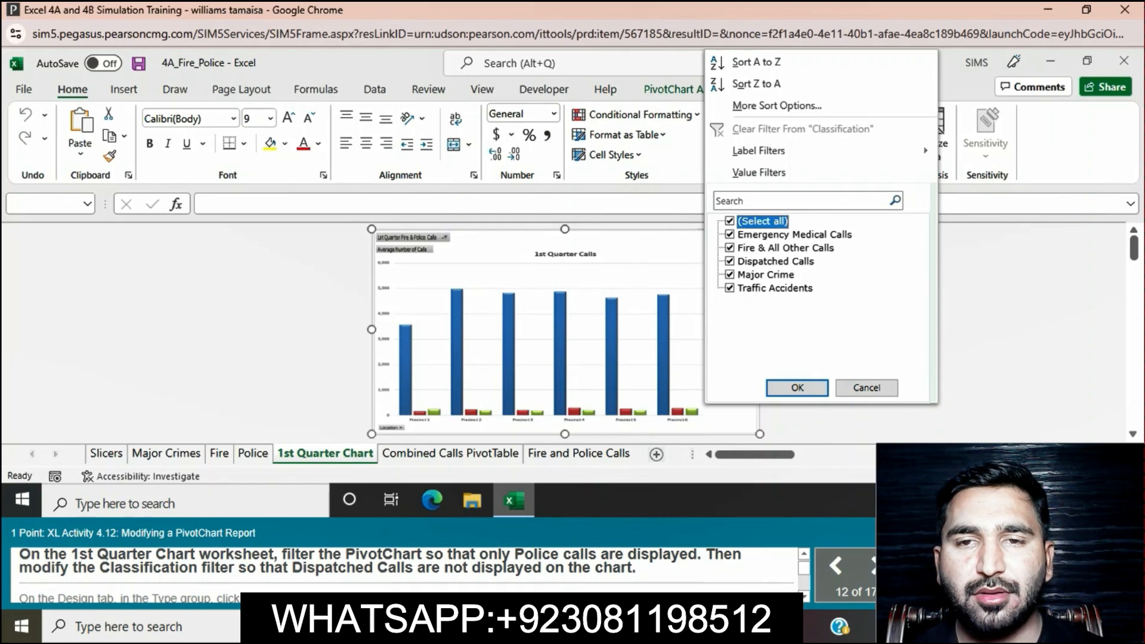
pyautogui.click(730, 261)
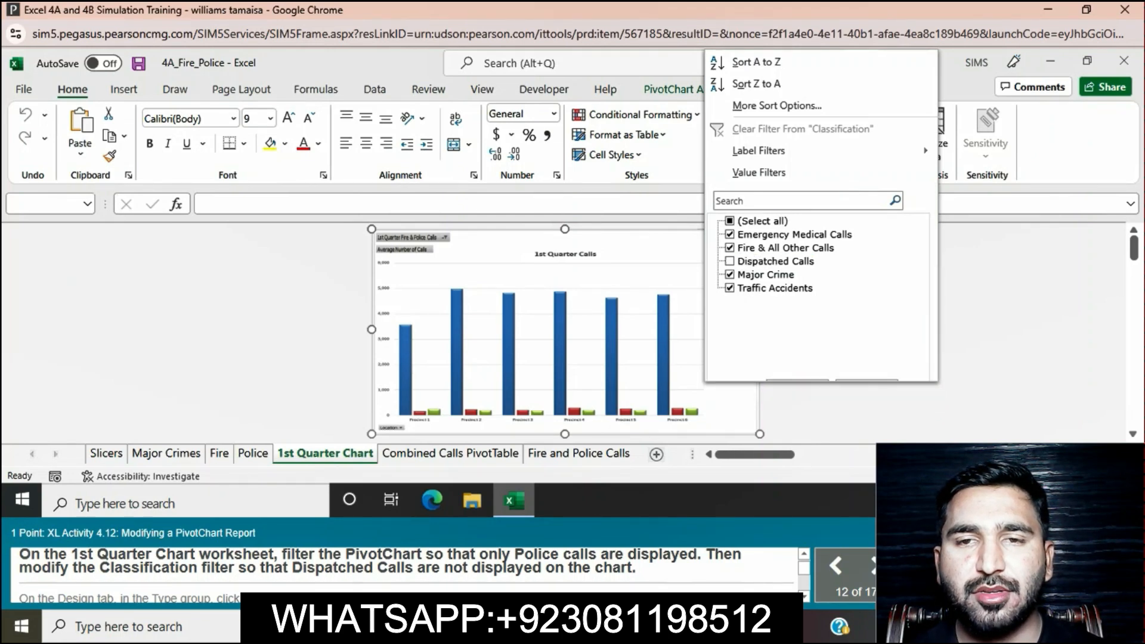
pyautogui.click(797, 387)
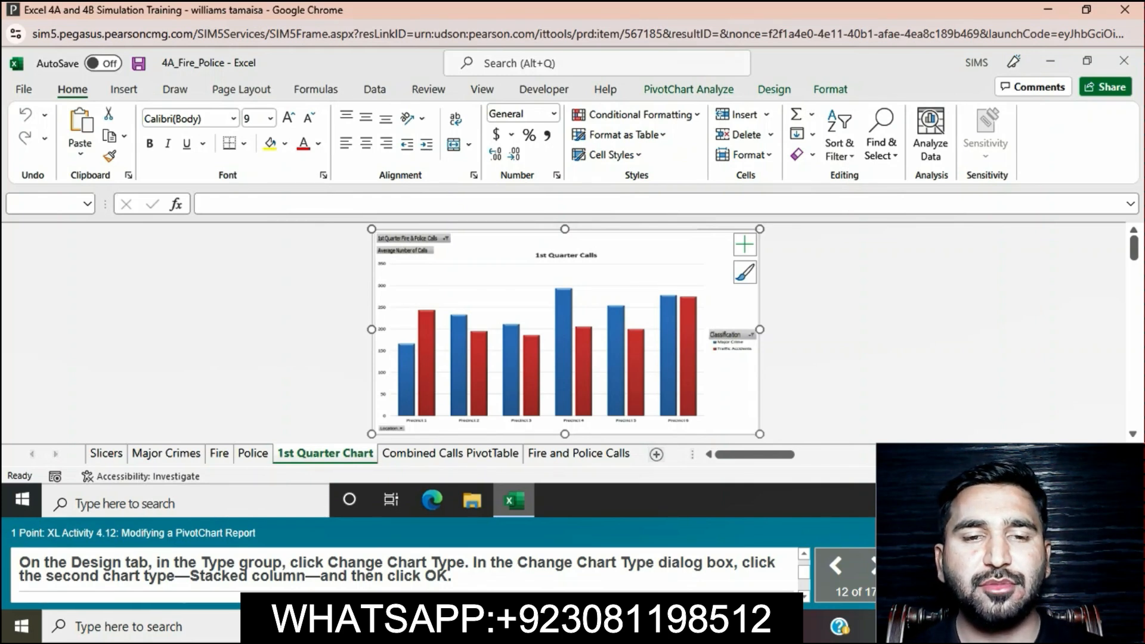
# Step: Change the PivotChart's chart type to Stacked Column
pyautogui.click(774, 89)
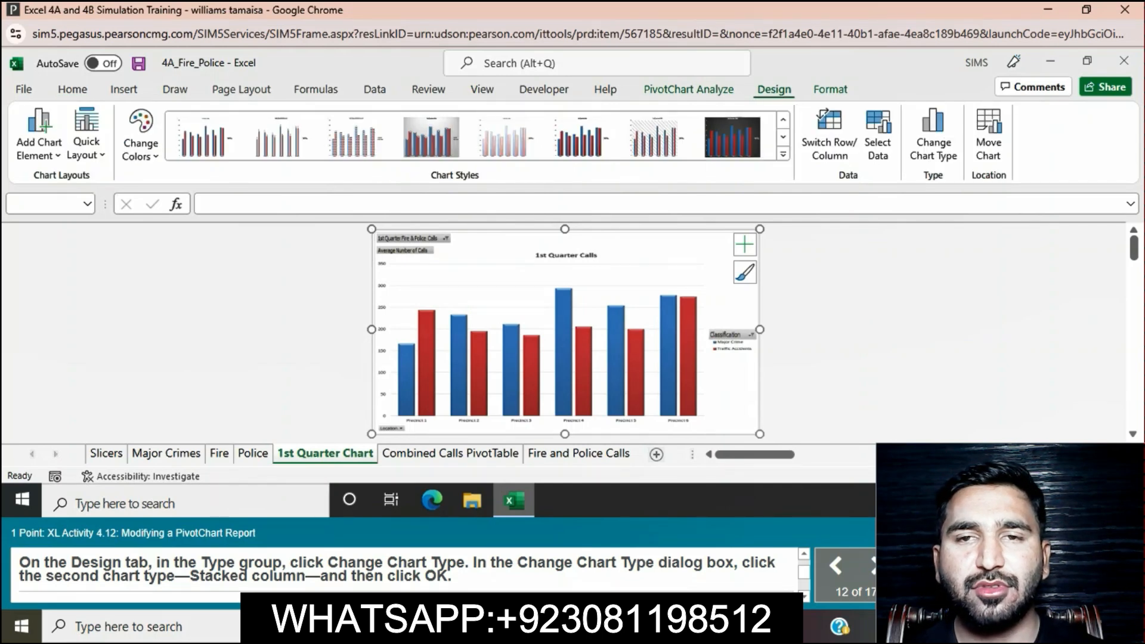
pyautogui.click(933, 136)
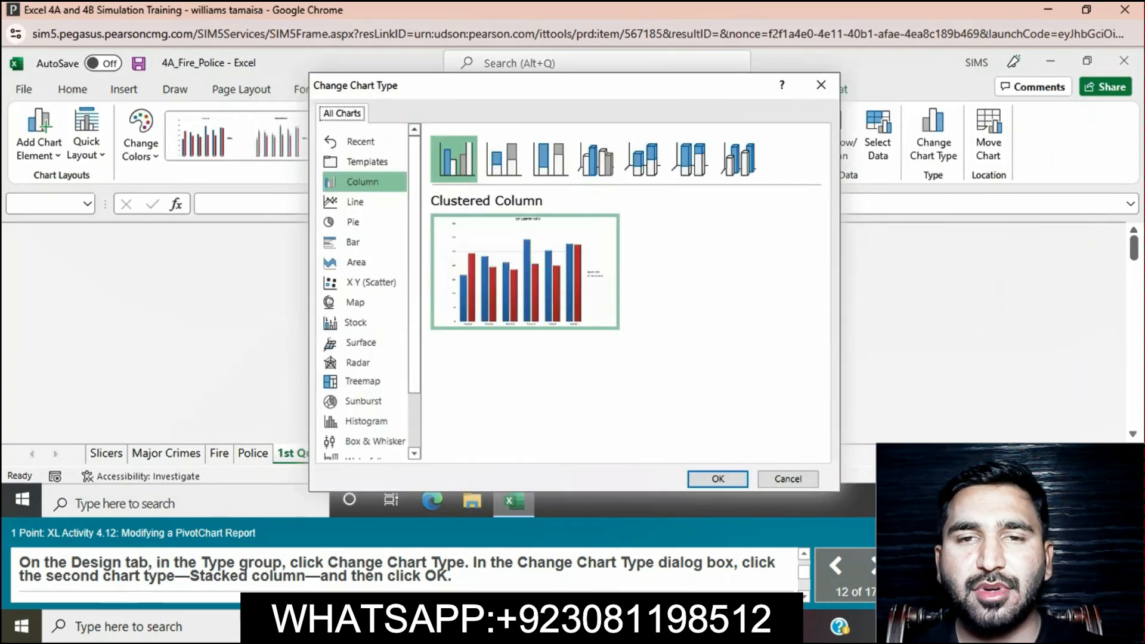
pyautogui.moveTo(525, 272)
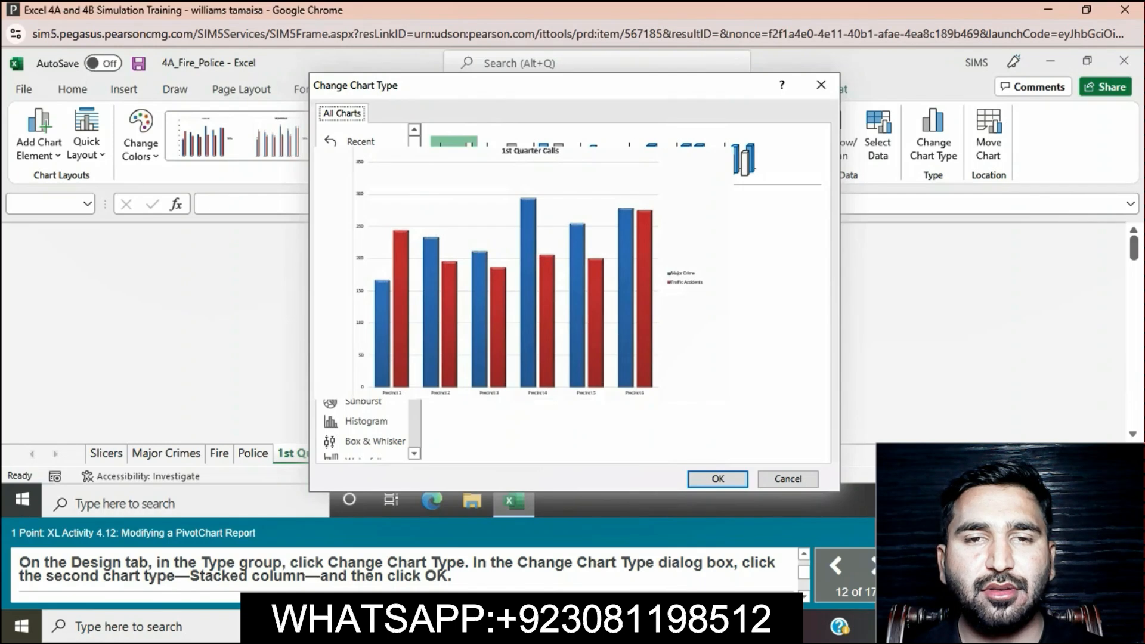
pyautogui.click(501, 159)
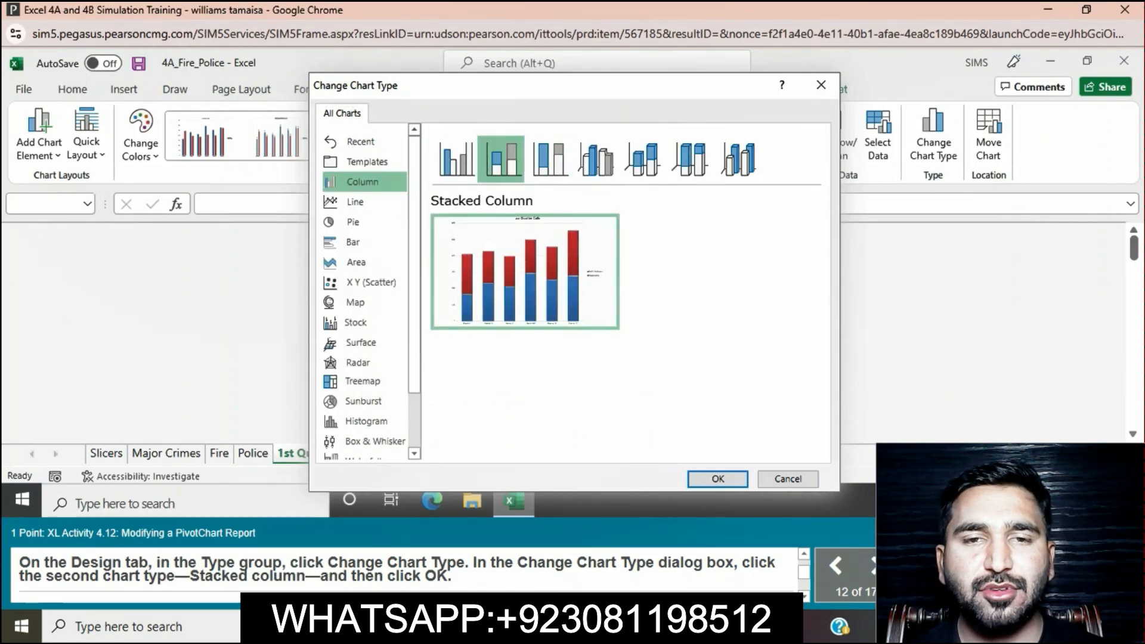
pyautogui.click(718, 479)
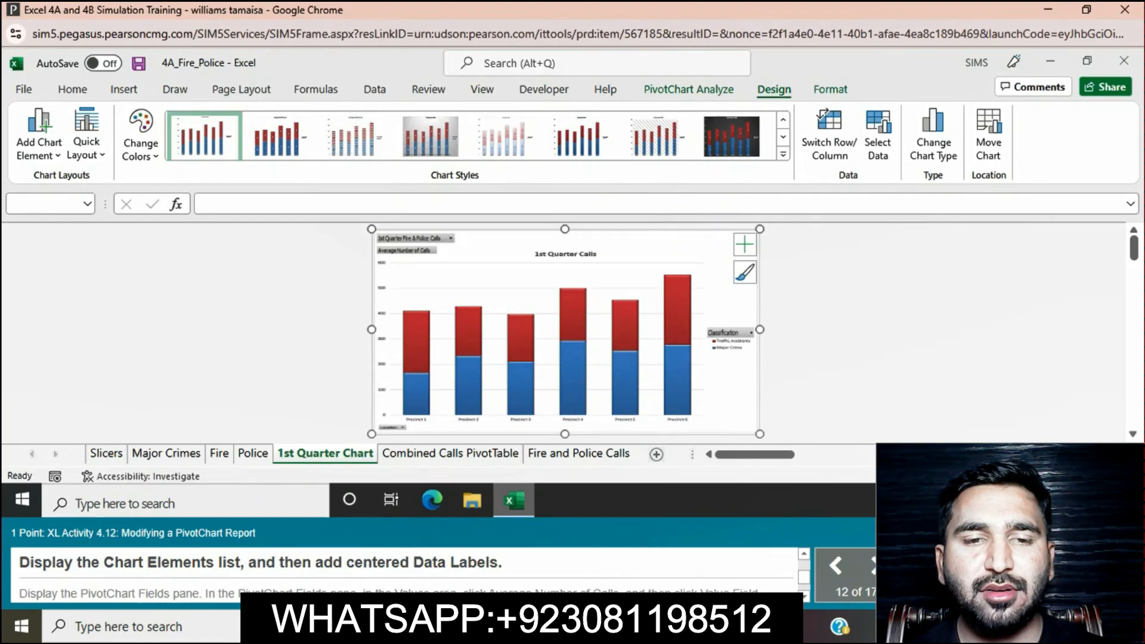
# Step: Add data labels to the stacked column PivotChart and position them at Center
pyautogui.click(744, 244)
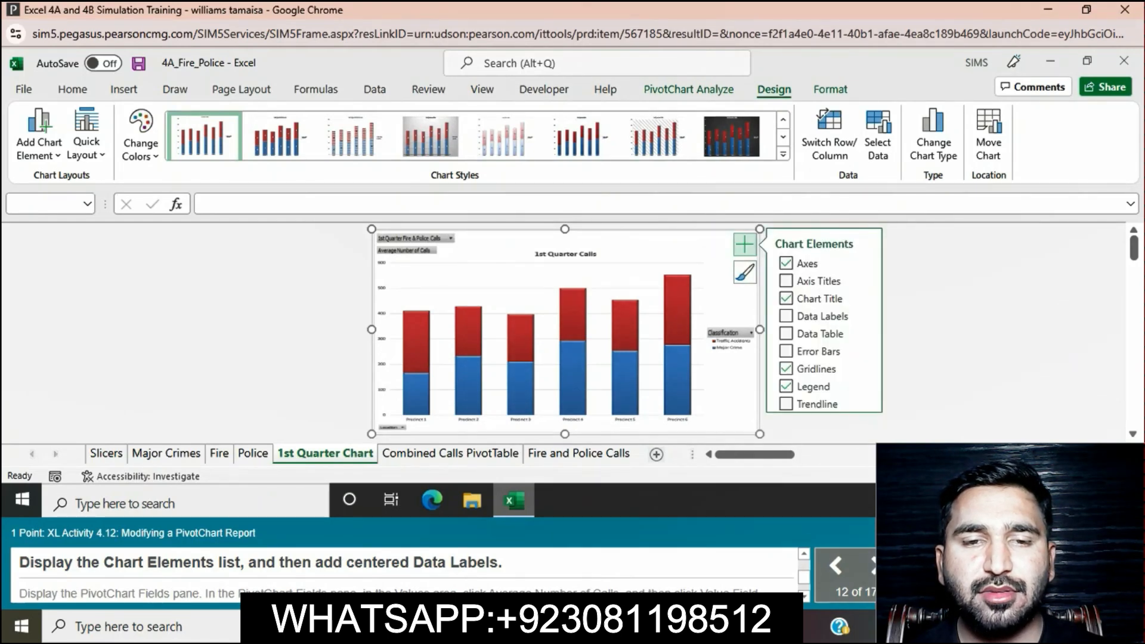
pyautogui.click(868, 316)
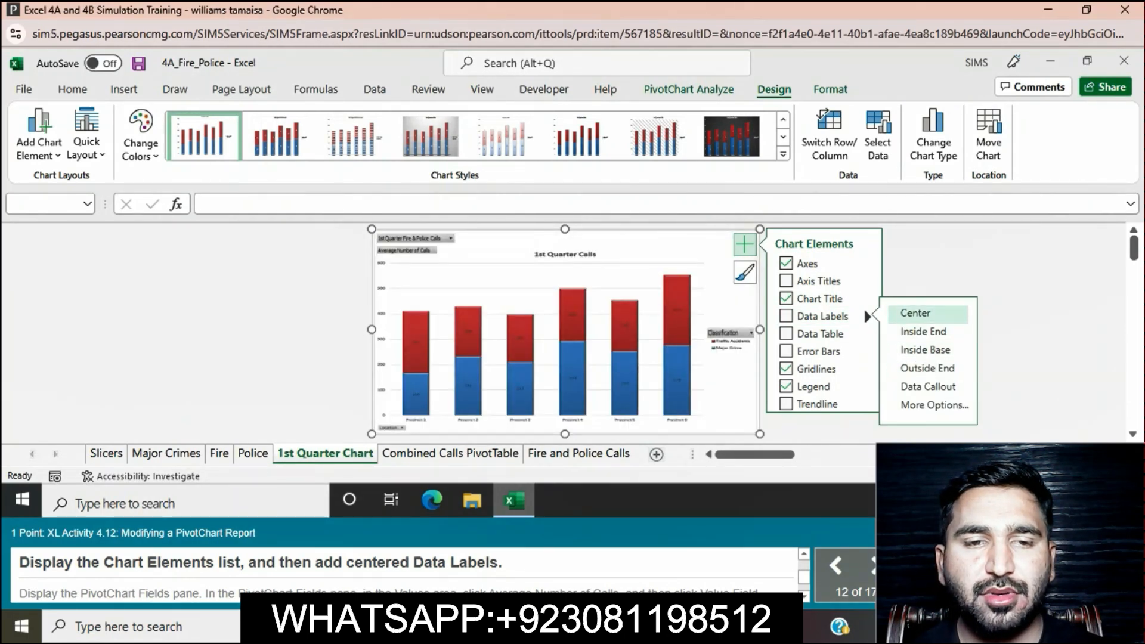
pyautogui.click(918, 314)
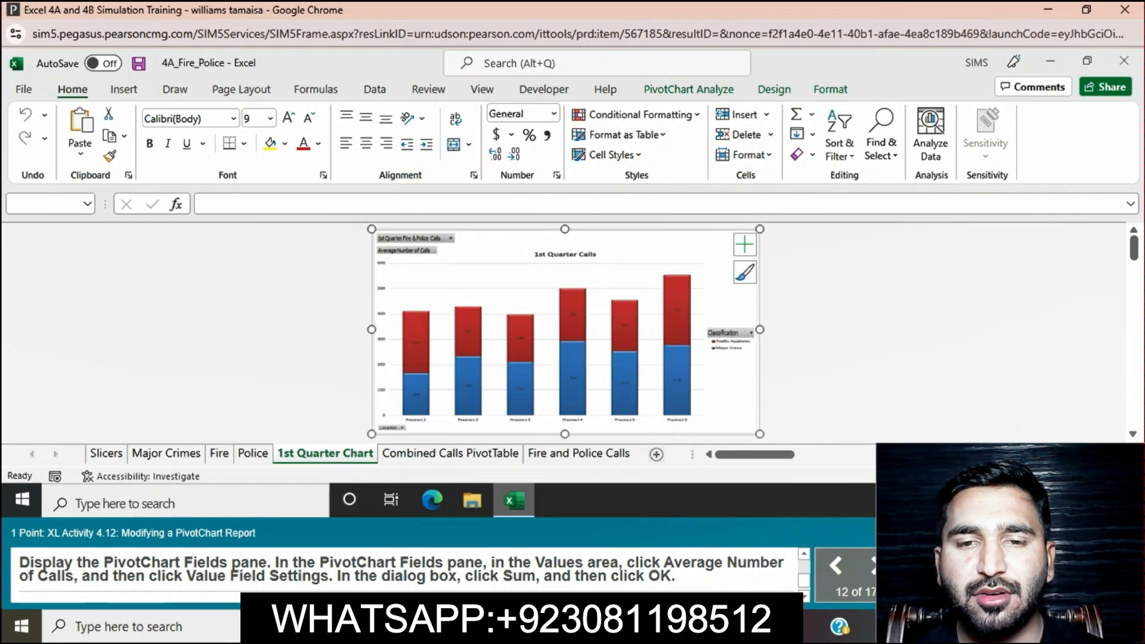
pyautogui.rightClick(643, 431)
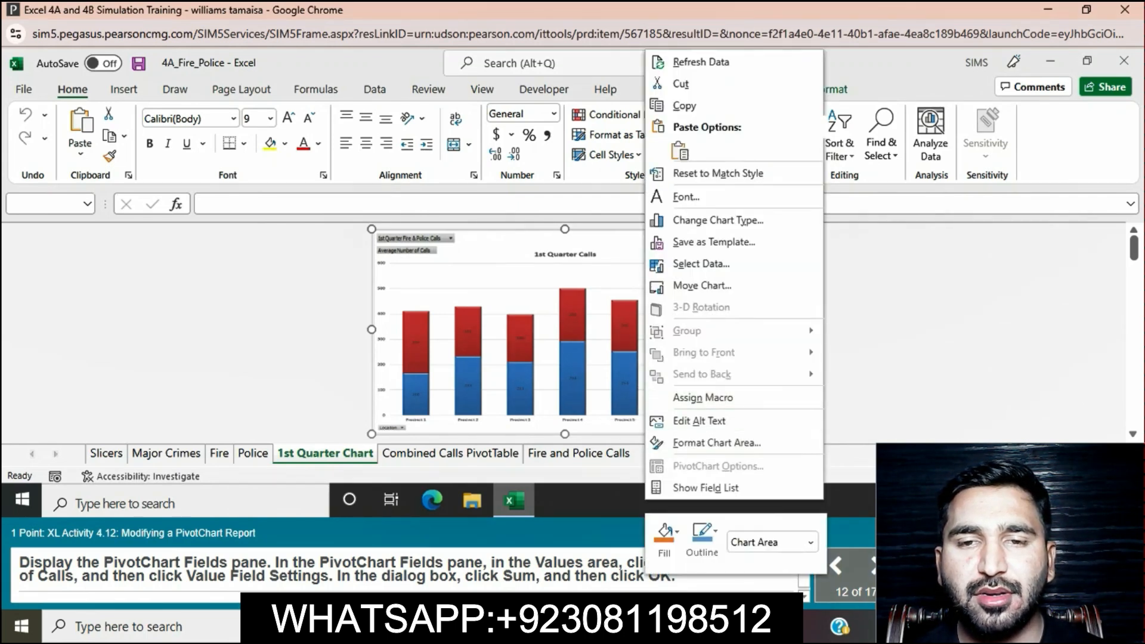
pyautogui.click(865, 357)
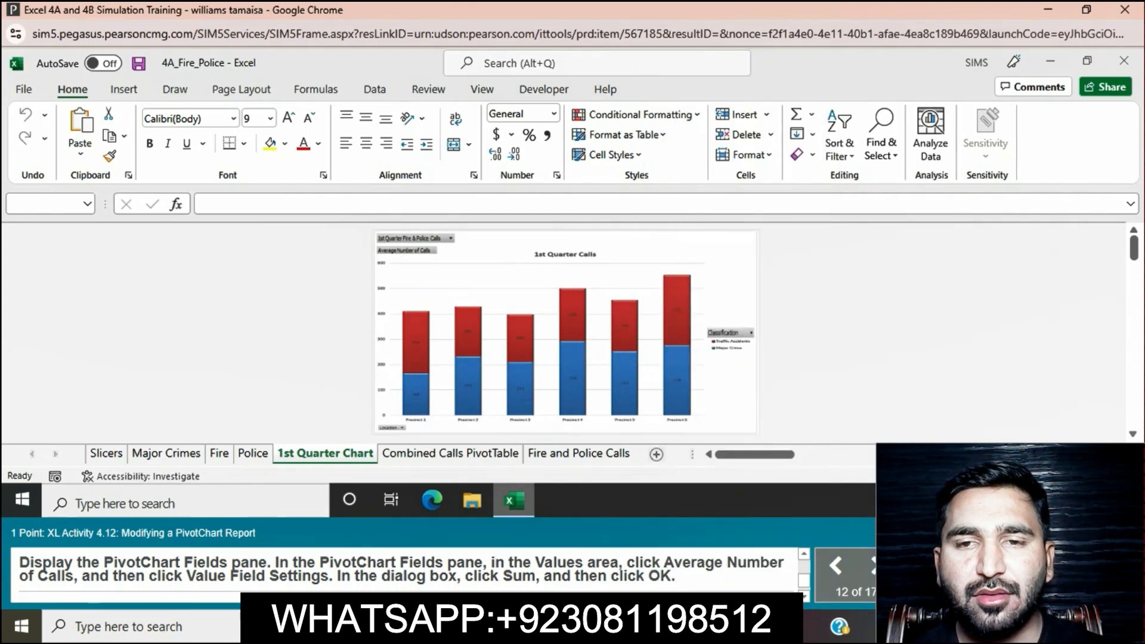
pyautogui.click(643, 430)
pyautogui.rightClick(670, 400)
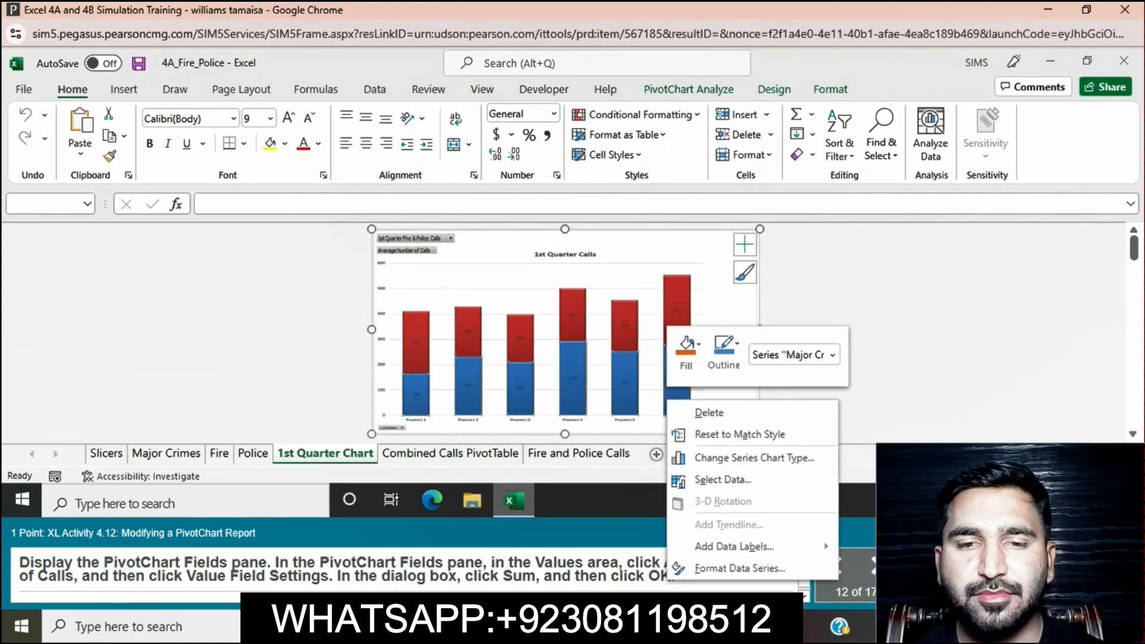
pyautogui.click(740, 568)
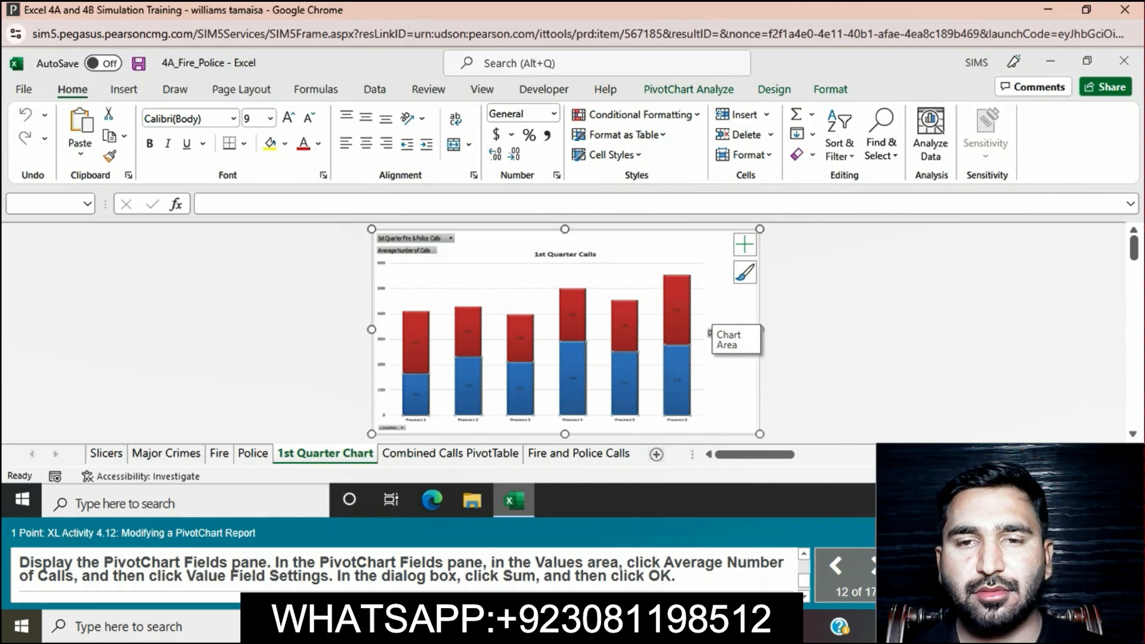
# Step: Try to display the PivotChart Fields pane for the 1st Quarter Calls chart
pyautogui.rightClick(728, 331)
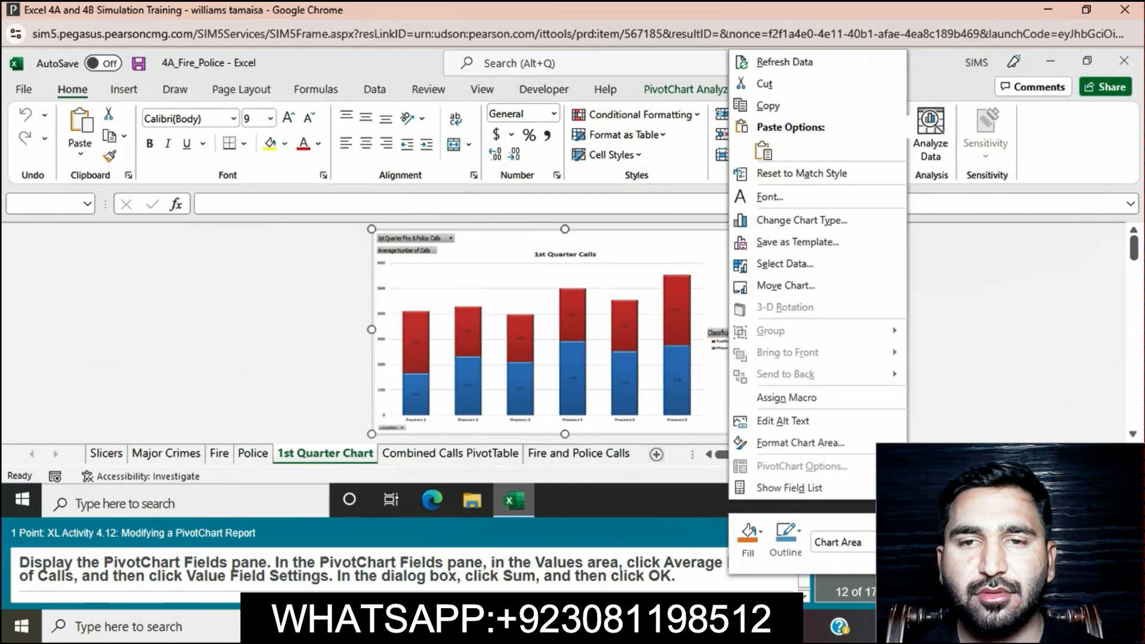
pyautogui.click(790, 488)
pyautogui.scroll(-10, 566, 328)
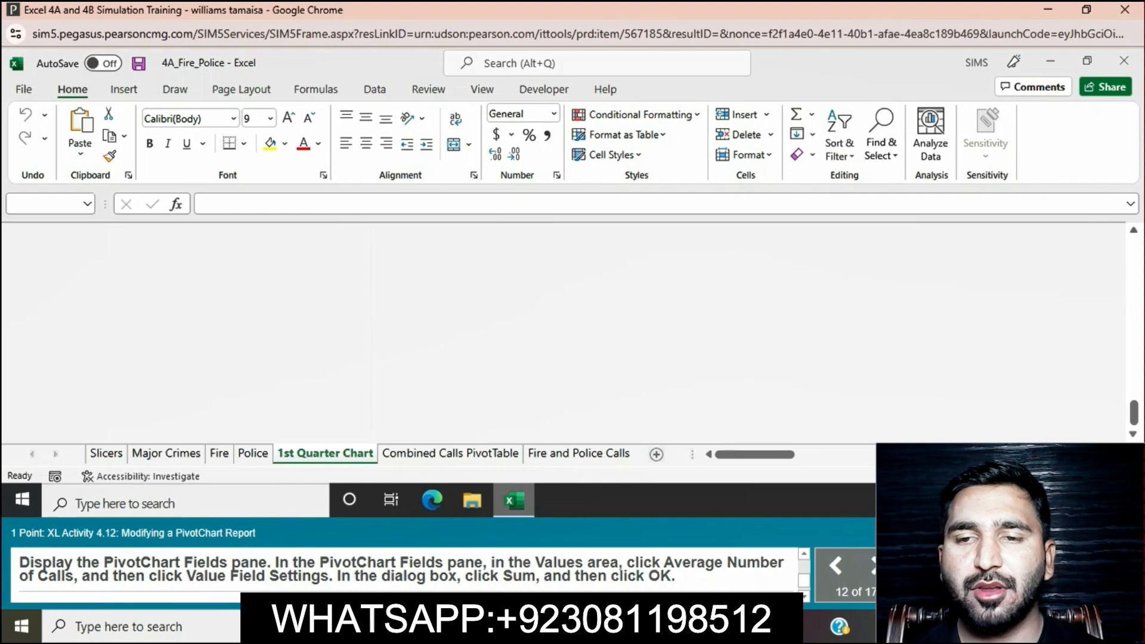
pyautogui.moveTo(1134, 411); pyautogui.dragTo(1134, 276)
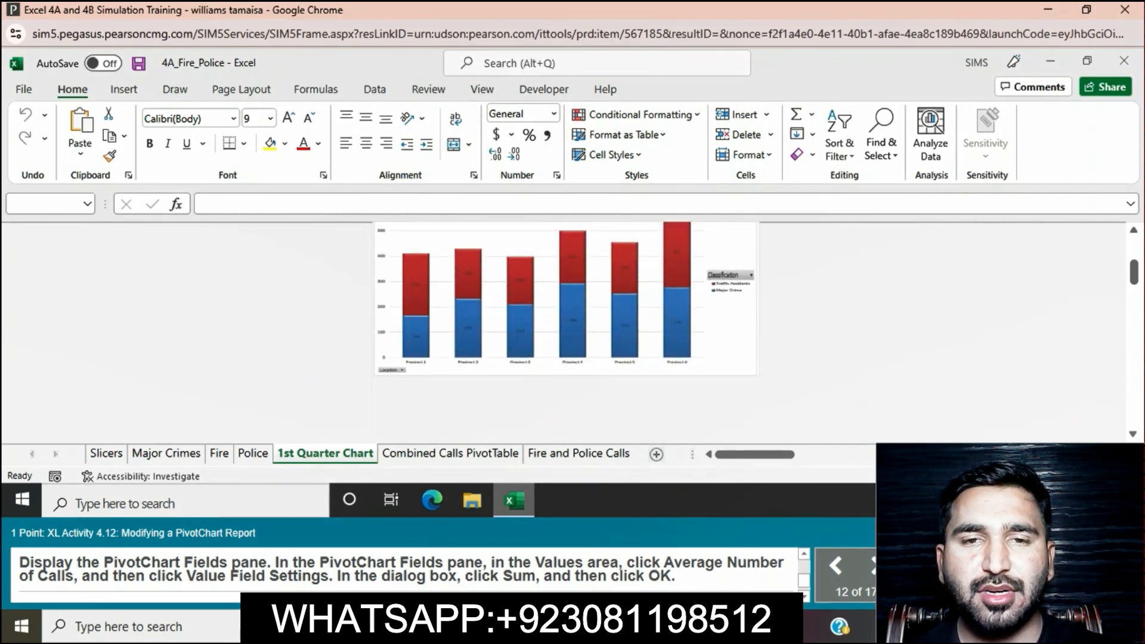
pyautogui.scroll(1, 651, 302)
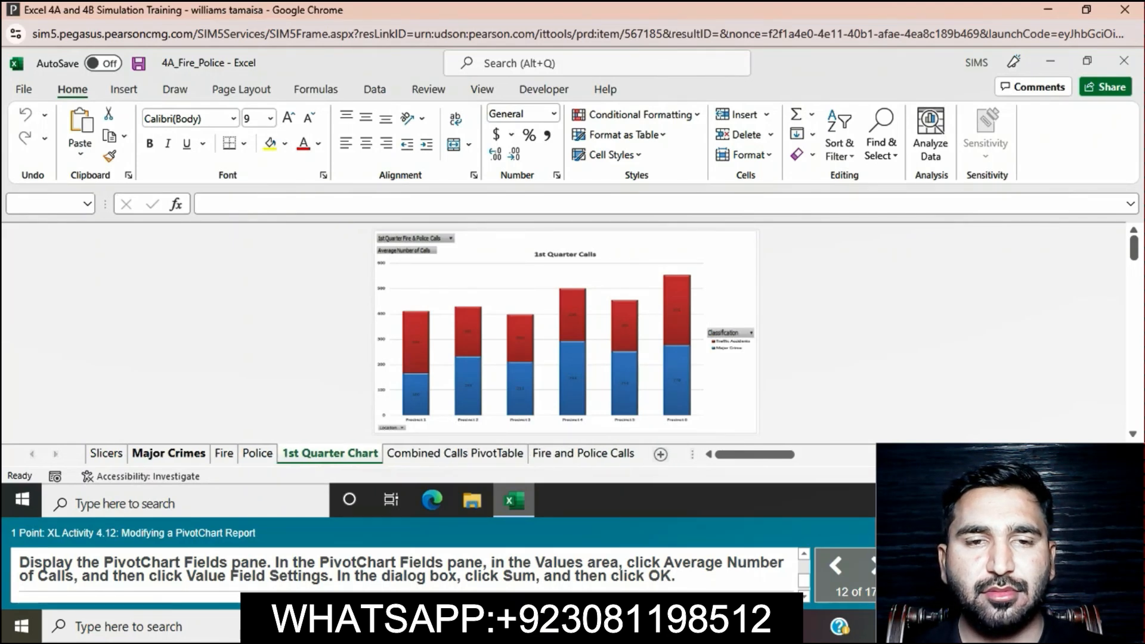
# Step: Select the PivotChart and try to open the Field Settings of its active field
pyautogui.click(565, 331)
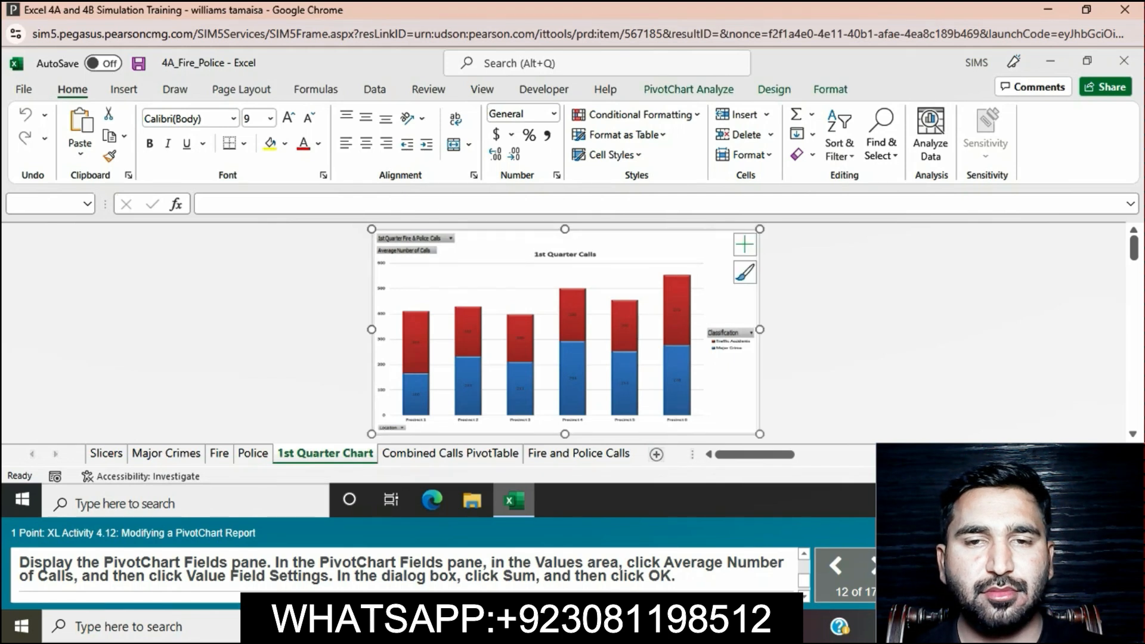
pyautogui.click(688, 89)
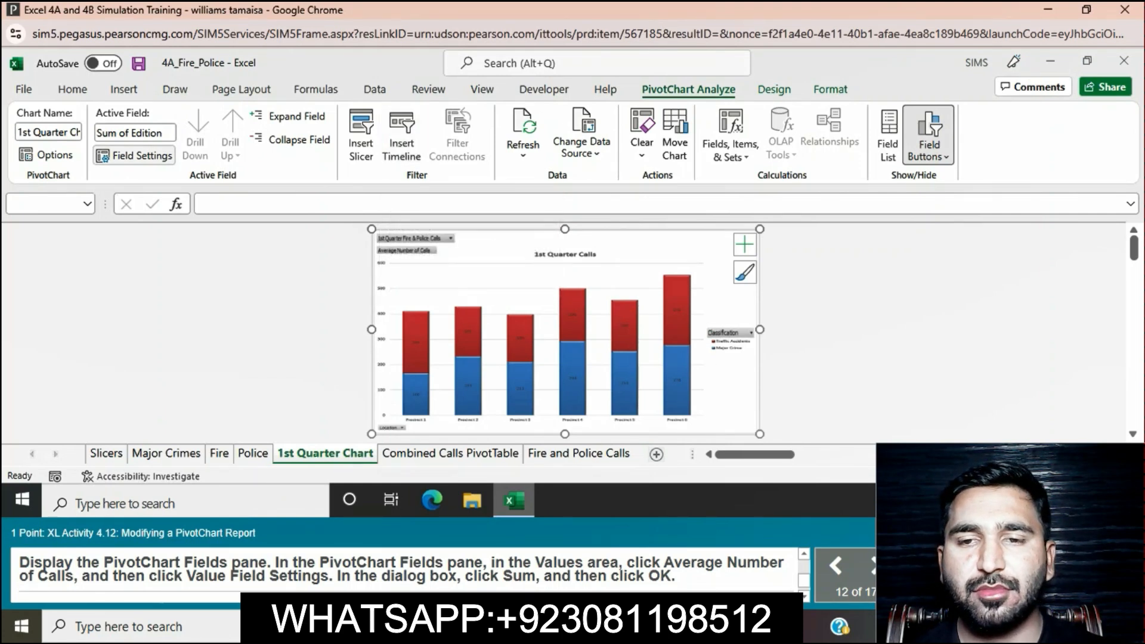
pyautogui.click(136, 156)
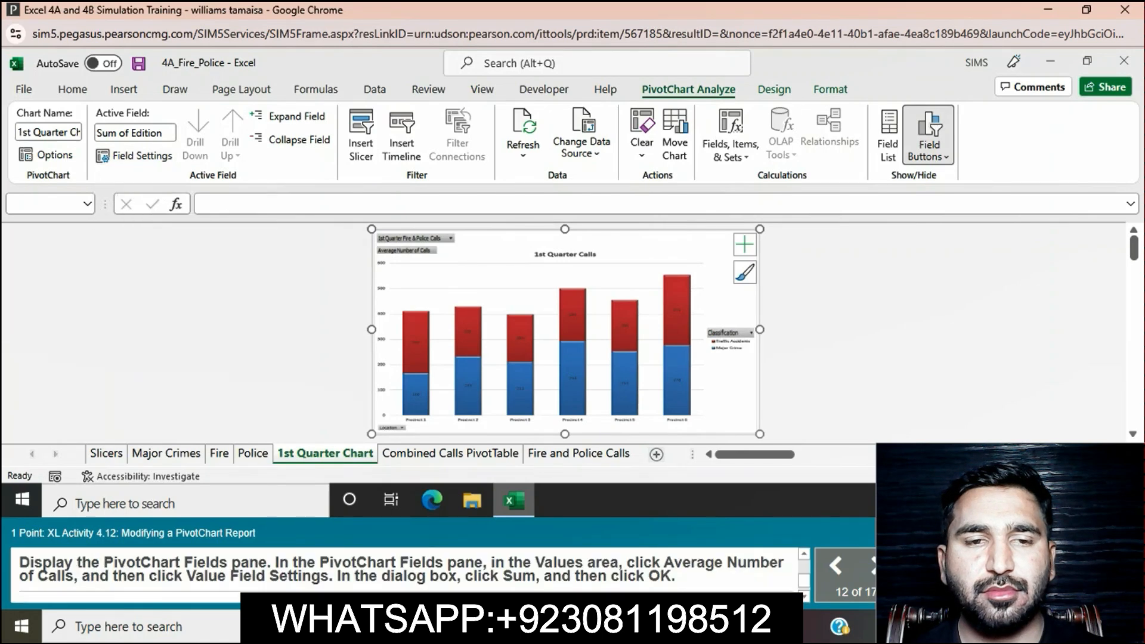
# Step: Review the Activity 4.12 instructions and launch the Practice learning aid for this task
pyautogui.scroll(3, 405, 574)
pyautogui.scroll(-1, 406, 574)
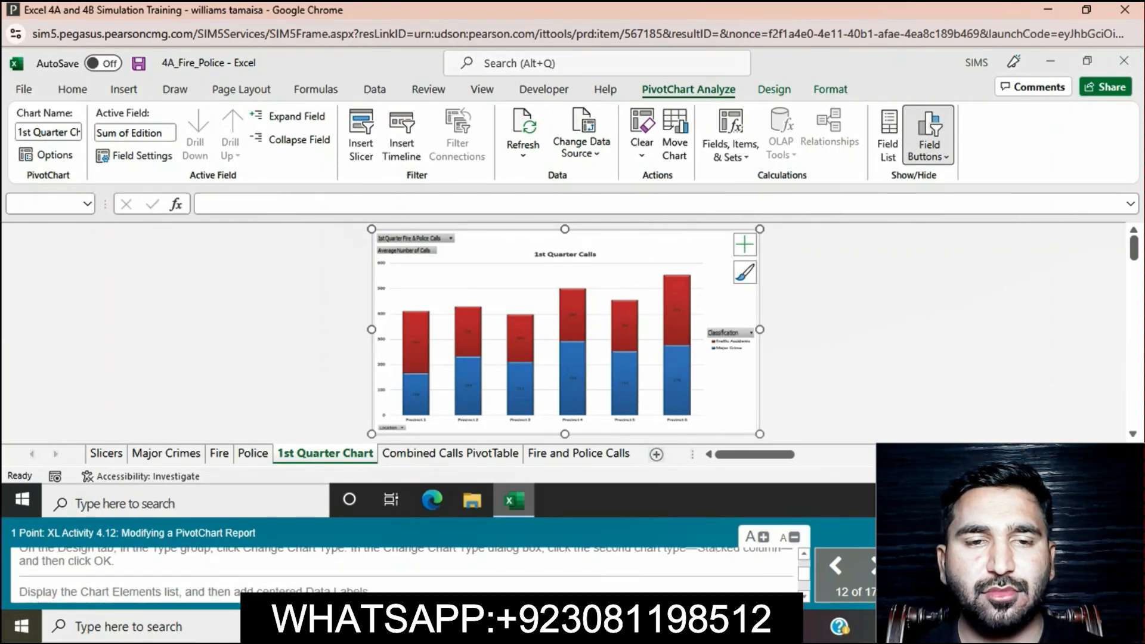
pyautogui.scroll(-1, 406, 574)
pyautogui.scroll(-1, 406, 575)
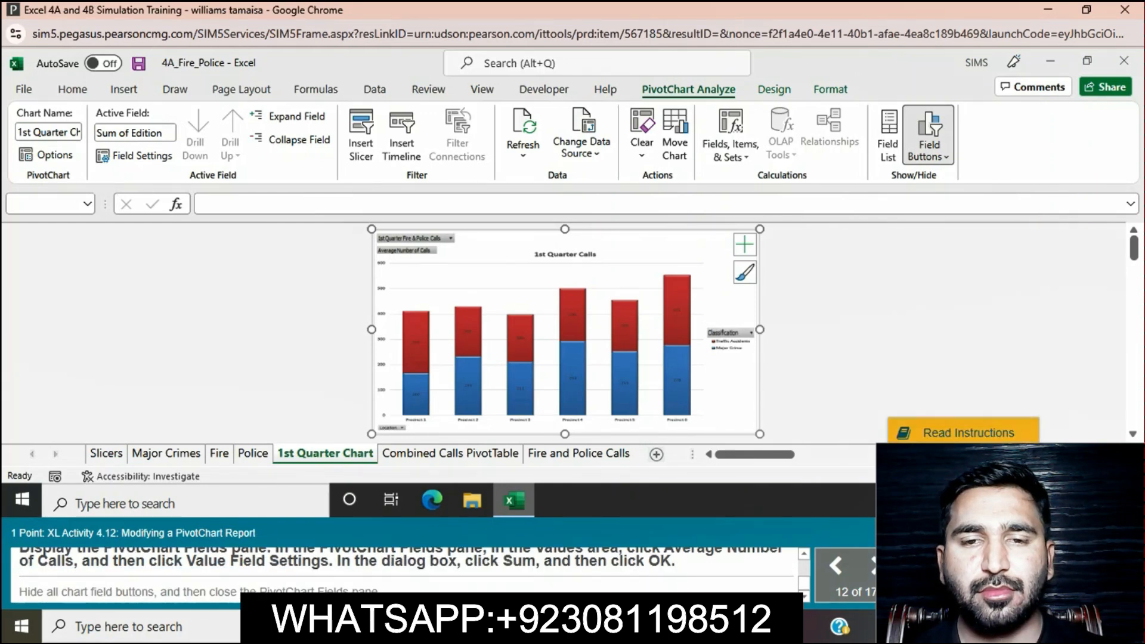
pyautogui.click(963, 495)
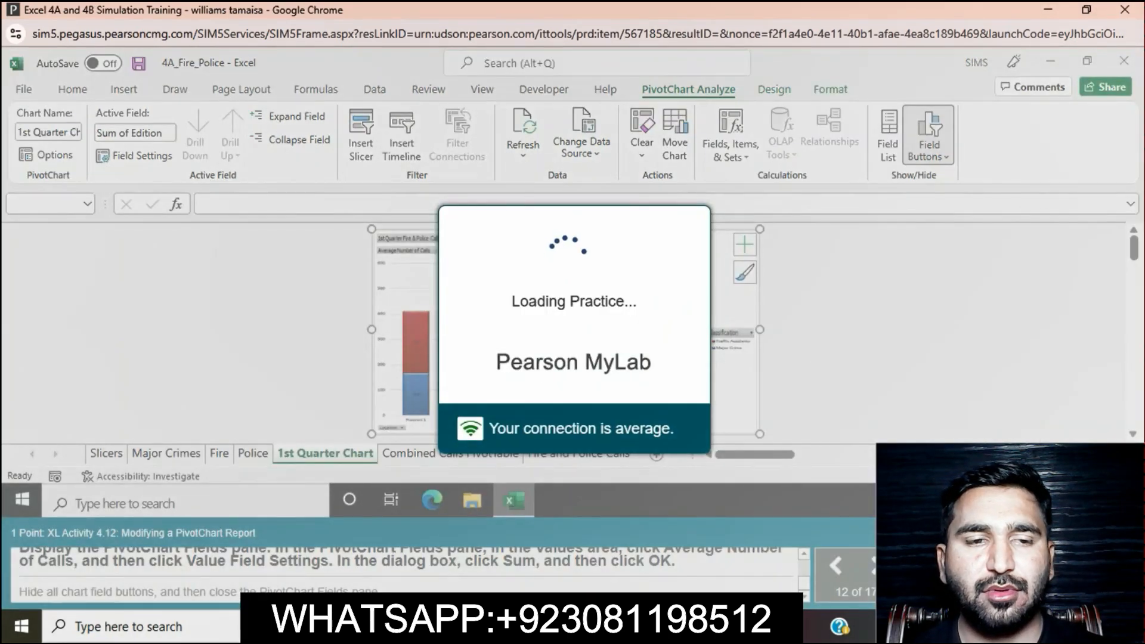